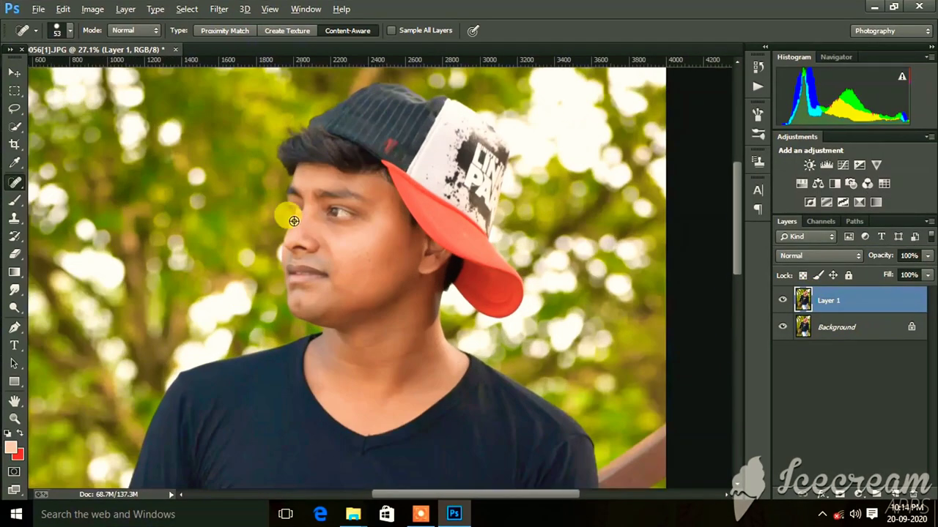
- Apply Auto Contrast to the duplicated Layer 1
{"action": "left_click", "coordinate": [14, 72]}
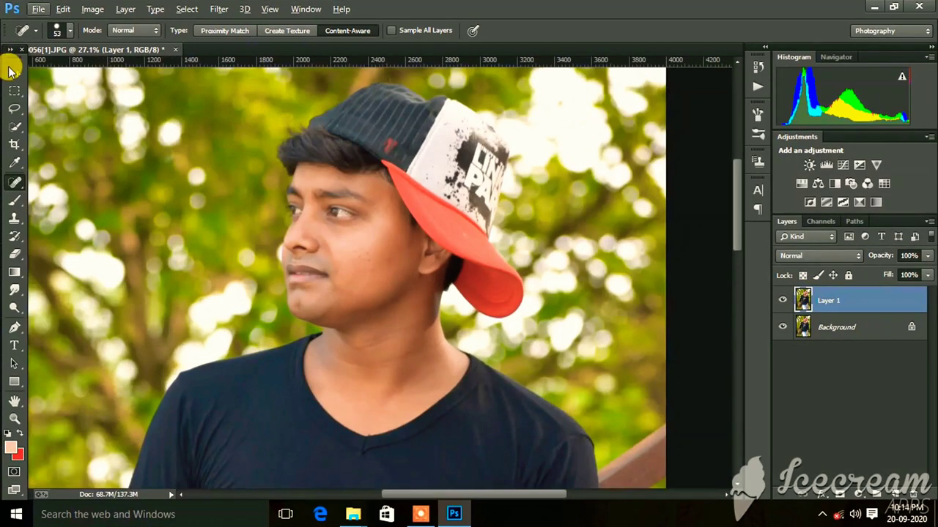
{"action": "left_click", "coordinate": [92, 9]}
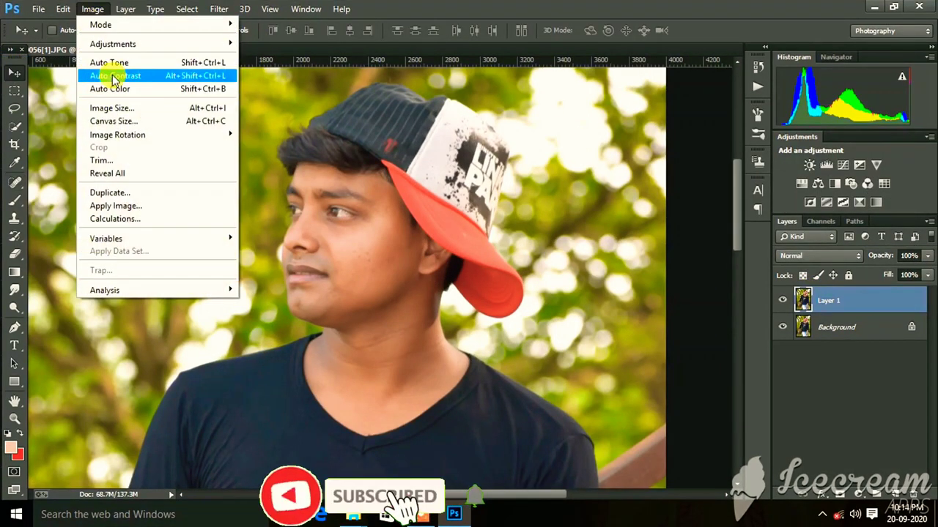
{"action": "left_click", "coordinate": [103, 75]}
- Open the Exposure adjustment and cancel it without changes
{"action": "left_click", "coordinate": [93, 9]}
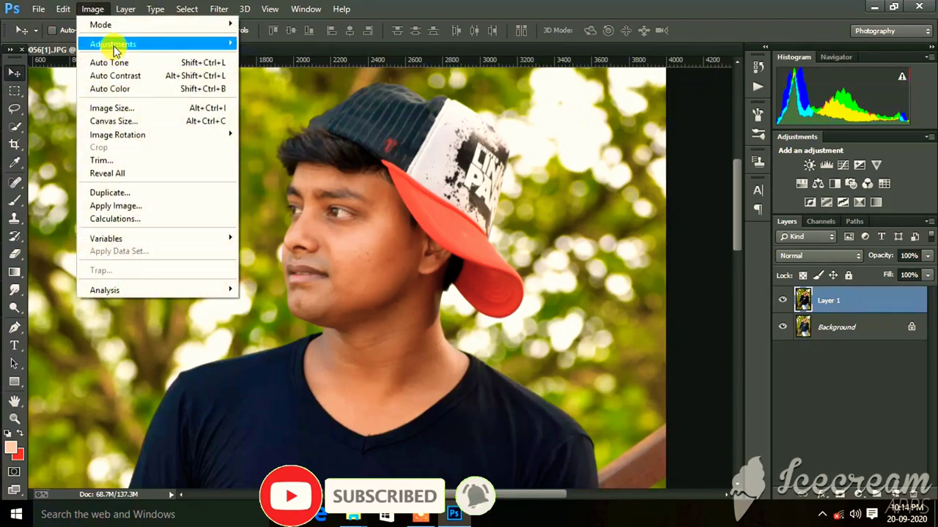
{"action": "left_click", "coordinate": [270, 81]}
{"action": "left_click", "coordinate": [575, 173]}
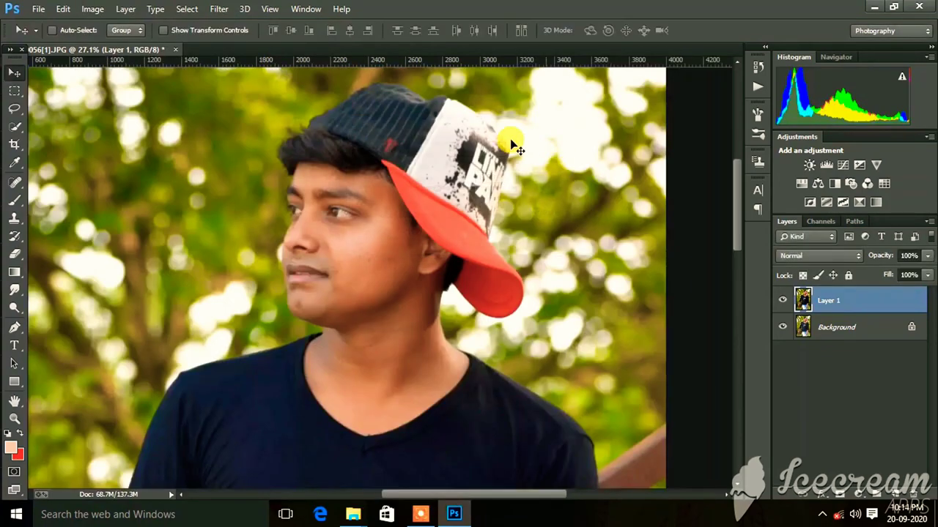
{"action": "left_click", "coordinate": [100, 8]}
- Build an S-curve in Curves: lift highlights and midtones, pull shadows down, checking Preview
{"action": "left_click", "coordinate": [277, 71]}
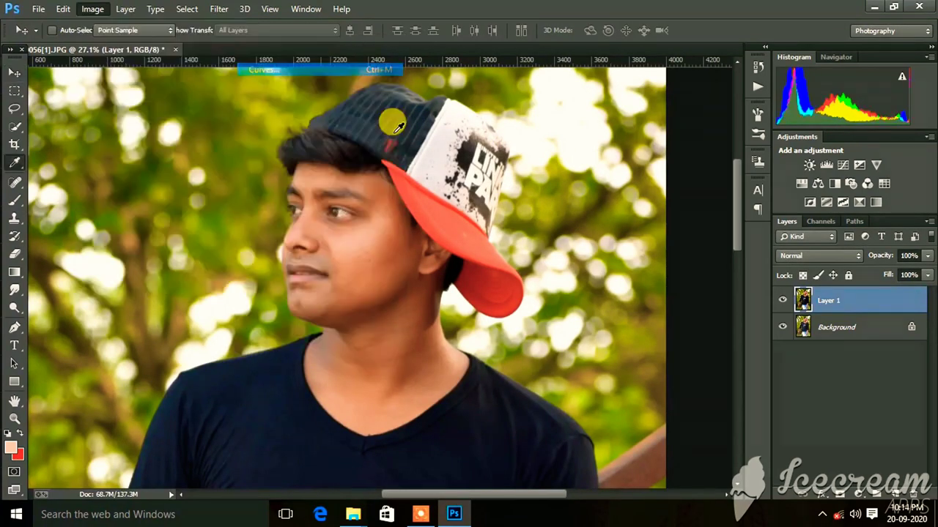
{"action": "left_click_drag", "start_coordinate": [844, 176], "coordinate": [838, 169]}
{"action": "left_click_drag", "start_coordinate": [786, 218], "coordinate": [790, 211]}
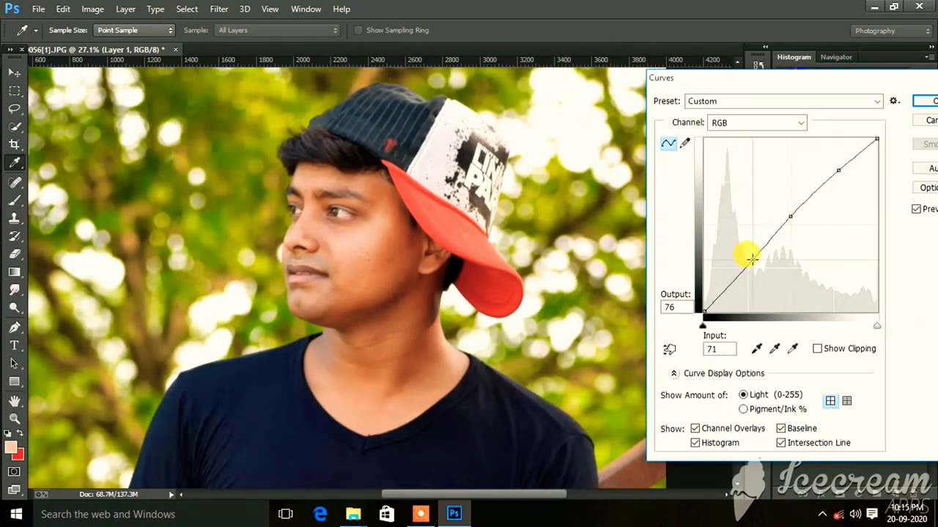
{"action": "left_click_drag", "start_coordinate": [719, 292], "coordinate": [725, 298]}
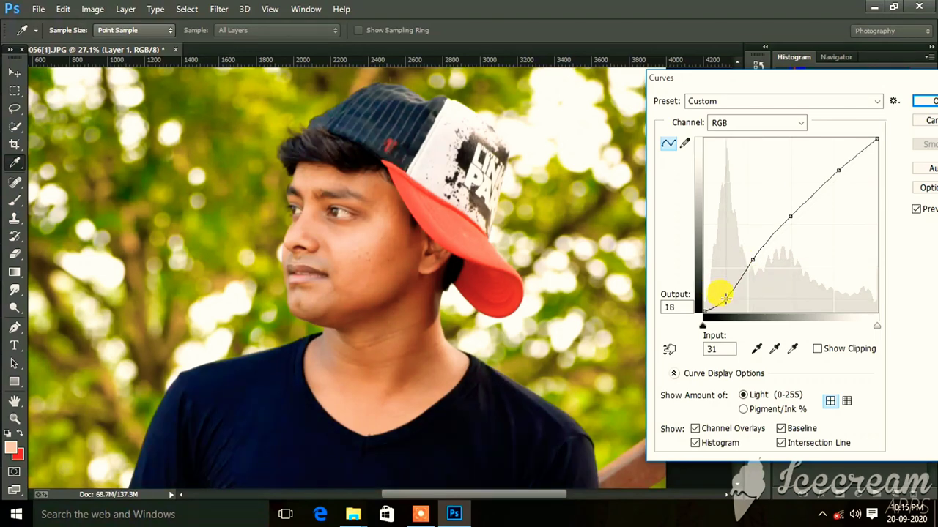
{"action": "left_click", "coordinate": [917, 209]}
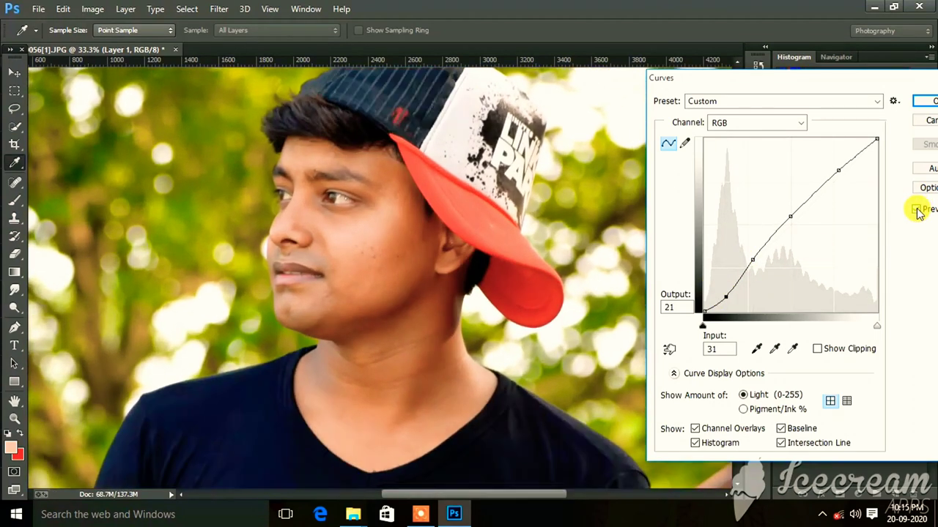
{"action": "left_click", "coordinate": [916, 209]}
{"action": "key", "text": "ctrl+minus"}
{"action": "key", "text": "ctrl+minus"}
{"action": "key", "text": "ctrl+minus"}
- Confirm the curve, toggle Layer 1's visibility to compare, and open the Filter menu
{"action": "left_click", "coordinate": [924, 102]}
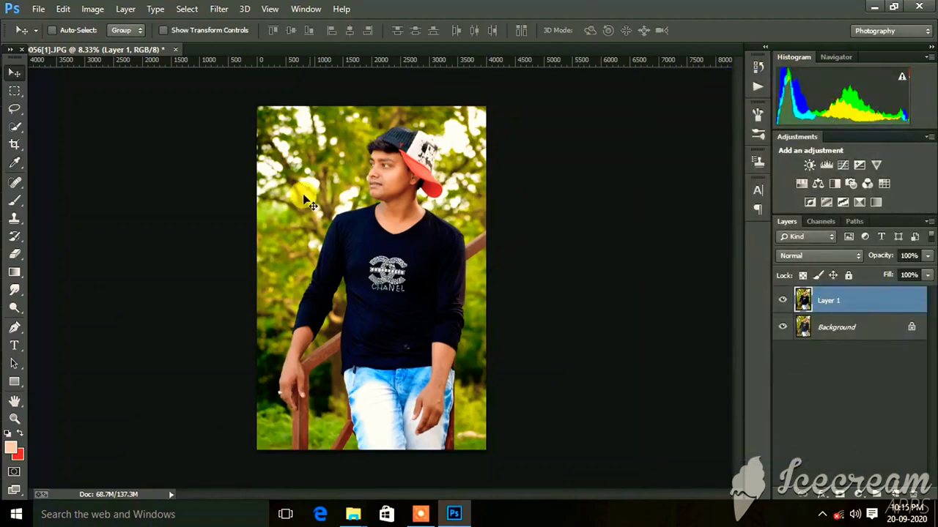
{"action": "scroll", "coordinate": [303, 195], "scroll_direction": "up", "scroll_amount": 5}
{"action": "scroll", "coordinate": [418, 142], "scroll_direction": "up", "scroll_amount": 3}
{"action": "scroll", "coordinate": [405, 263], "scroll_direction": "up", "scroll_amount": 1}
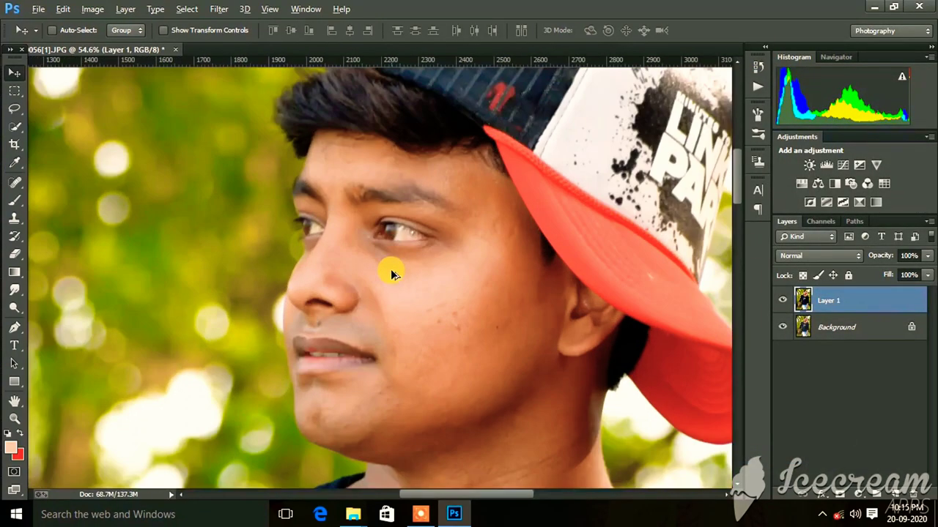
{"action": "scroll", "coordinate": [385, 271], "scroll_direction": "down", "scroll_amount": 1}
{"action": "left_click", "coordinate": [782, 300]}
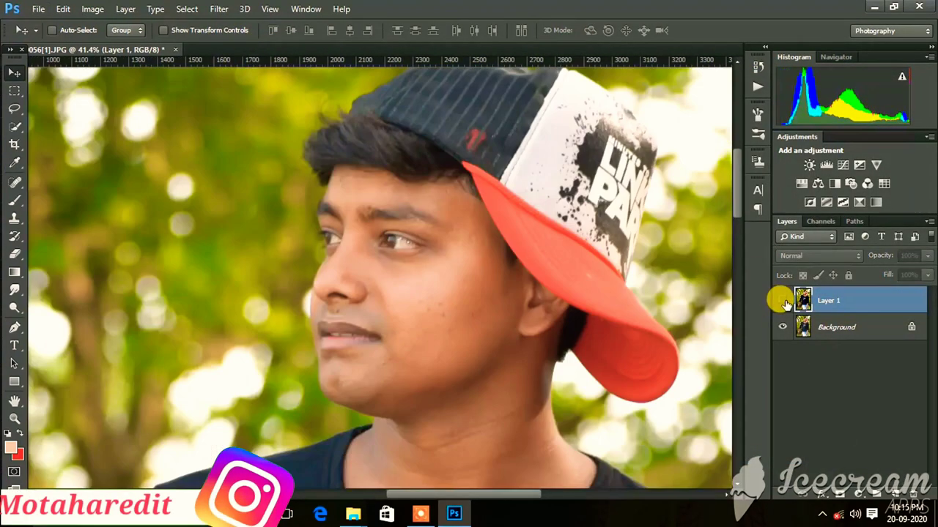
{"action": "left_click", "coordinate": [783, 300]}
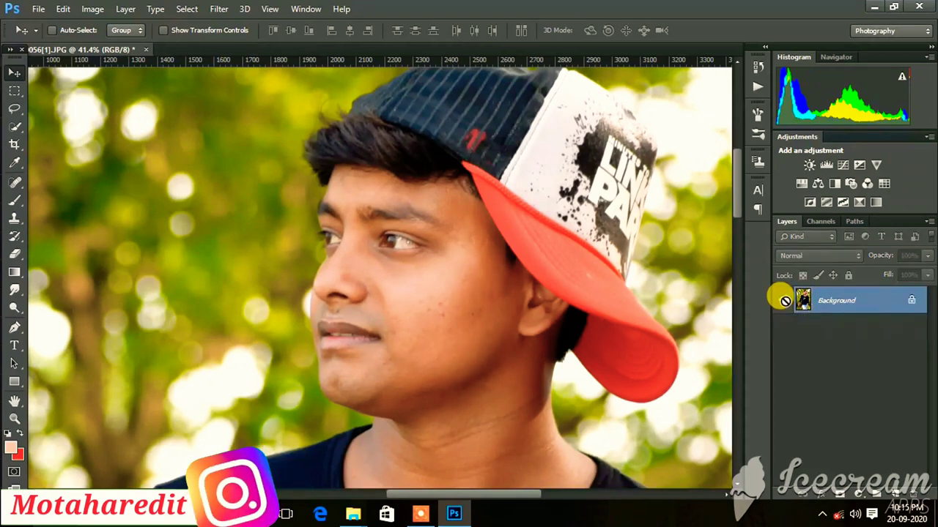
{"action": "left_click", "coordinate": [782, 301]}
{"action": "left_click", "coordinate": [219, 9]}
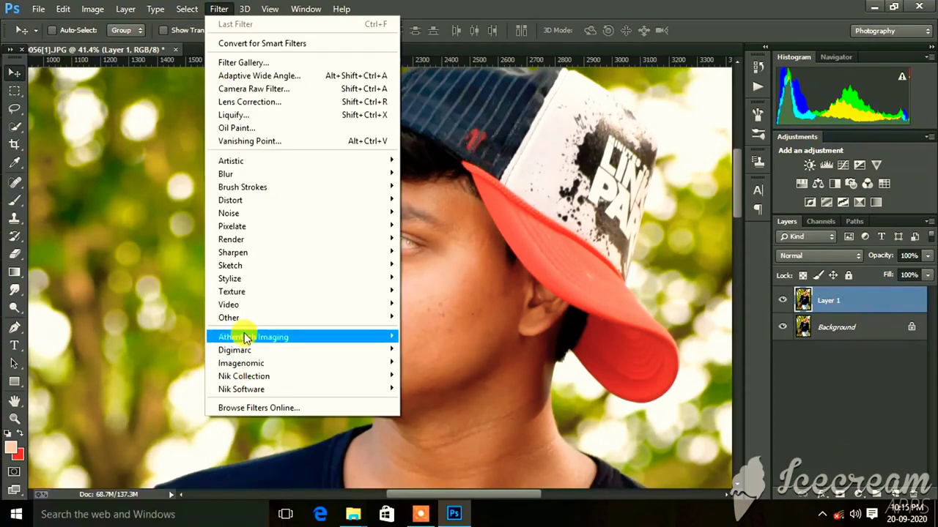
- Launch Perfectly Clear and preview Vivid, Intelligent Auto, Beautify, Fix Dark, Fix Noise and Fix Tint presets
{"action": "mouse_move", "coordinate": [252, 337]}
{"action": "left_click", "coordinate": [438, 333]}
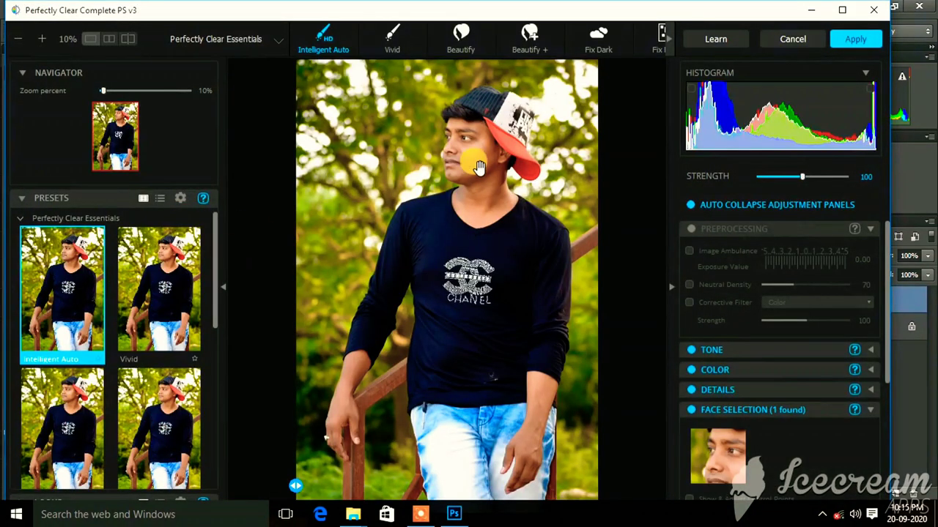
{"action": "left_click", "coordinate": [131, 300]}
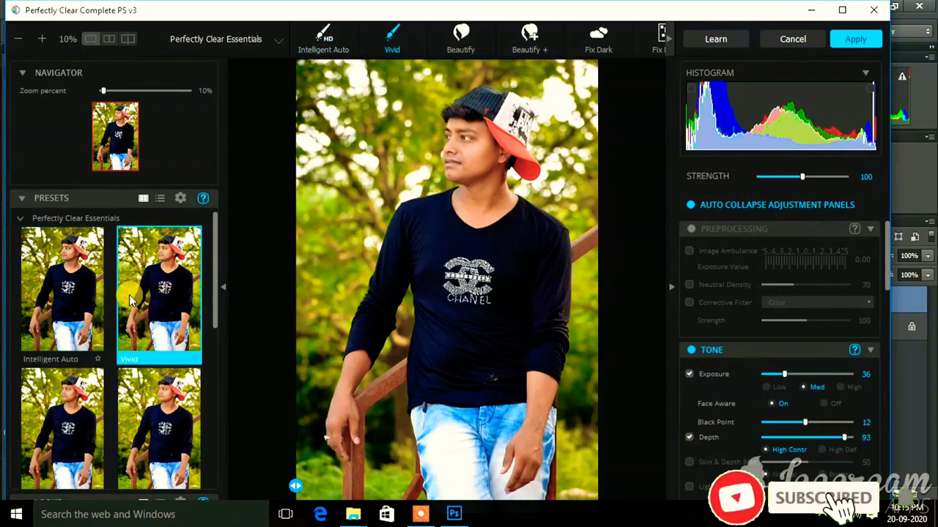
{"action": "left_click", "coordinate": [74, 301]}
{"action": "scroll", "coordinate": [139, 352], "scroll_direction": "down", "scroll_amount": 2}
{"action": "left_click", "coordinate": [80, 381]}
{"action": "left_click", "coordinate": [143, 396]}
{"action": "scroll", "coordinate": [132, 388], "scroll_direction": "down", "scroll_amount": 1}
{"action": "left_click", "coordinate": [87, 366]}
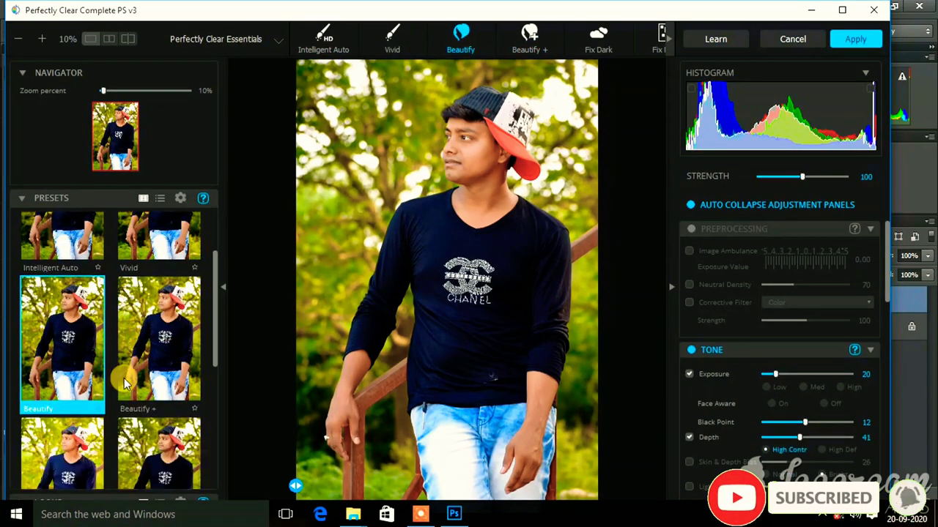
{"action": "scroll", "coordinate": [125, 384], "scroll_direction": "down", "scroll_amount": 1}
{"action": "left_click", "coordinate": [57, 439]}
{"action": "left_click", "coordinate": [156, 399]}
{"action": "scroll", "coordinate": [110, 403], "scroll_direction": "down", "scroll_amount": 1}
{"action": "left_click", "coordinate": [59, 410]}
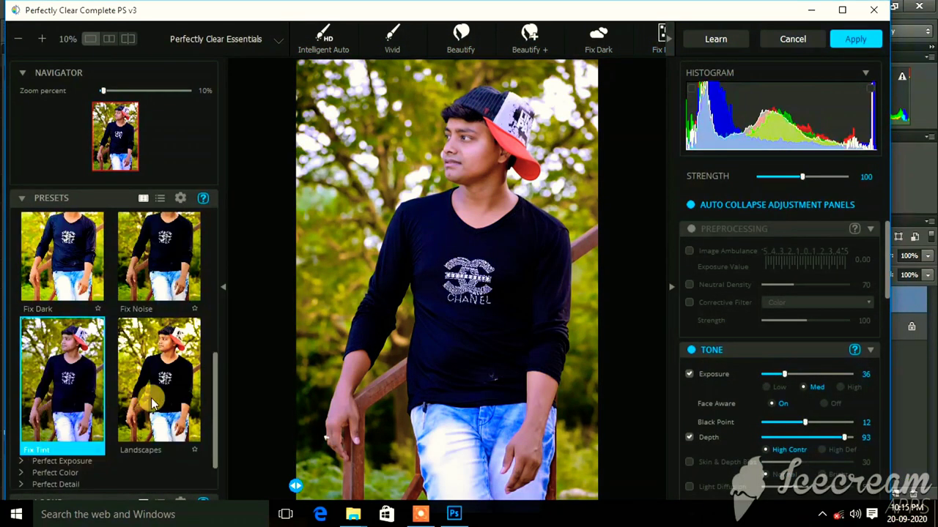
{"action": "scroll", "coordinate": [153, 402], "scroll_direction": "down", "scroll_amount": 1}
- Preview the Perfect Exposure presets: iAuto Exposure, Outdoor, Night, Fill Flash, Gentle Boost, Dehaze, Details & Shadows
{"action": "left_click", "coordinate": [21, 413]}
{"action": "left_click", "coordinate": [63, 440]}
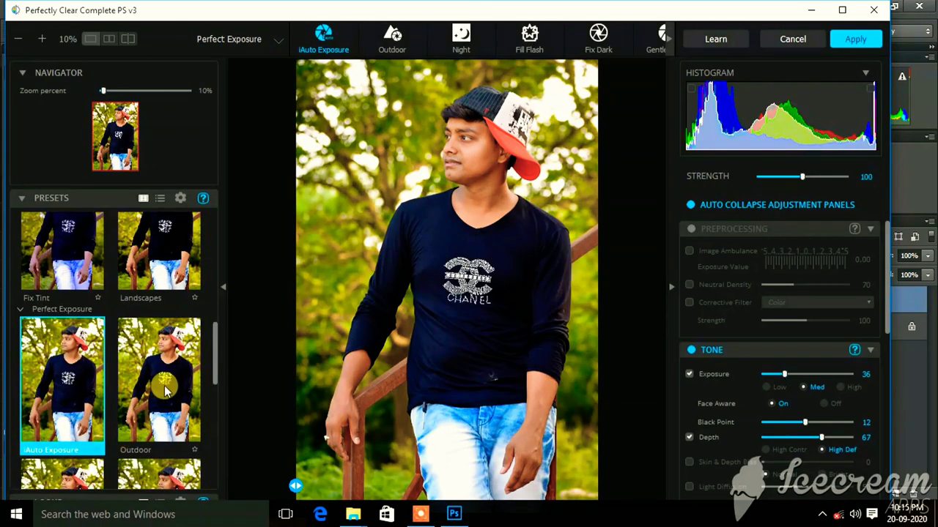
{"action": "left_click", "coordinate": [164, 392]}
{"action": "scroll", "coordinate": [154, 377], "scroll_direction": "down", "scroll_amount": 1}
{"action": "scroll", "coordinate": [146, 374], "scroll_direction": "down", "scroll_amount": 1}
{"action": "left_click", "coordinate": [62, 384]}
{"action": "left_click", "coordinate": [157, 385]}
{"action": "scroll", "coordinate": [68, 415], "scroll_direction": "down", "scroll_amount": 1}
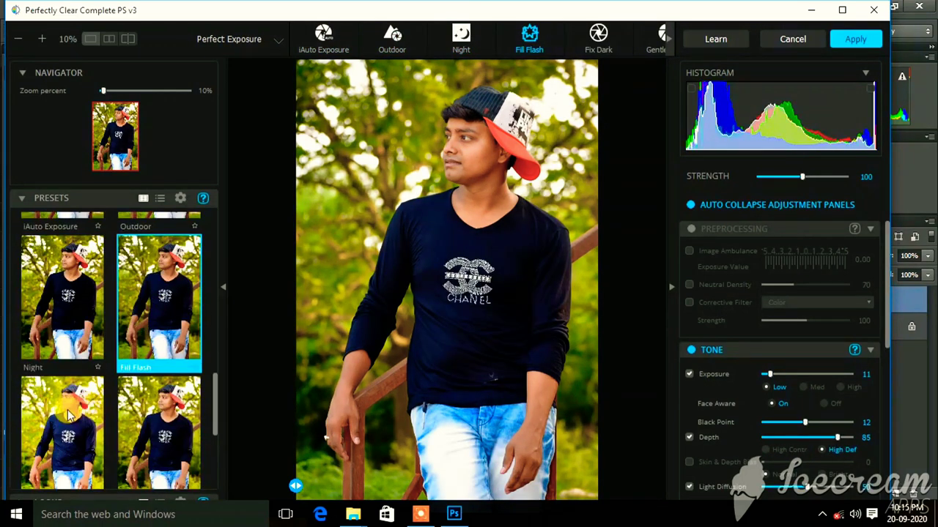
{"action": "left_click", "coordinate": [69, 416]}
{"action": "left_click", "coordinate": [156, 387]}
{"action": "scroll", "coordinate": [157, 396], "scroll_direction": "down", "scroll_amount": 1}
{"action": "left_click", "coordinate": [62, 381]}
{"action": "left_click", "coordinate": [163, 425]}
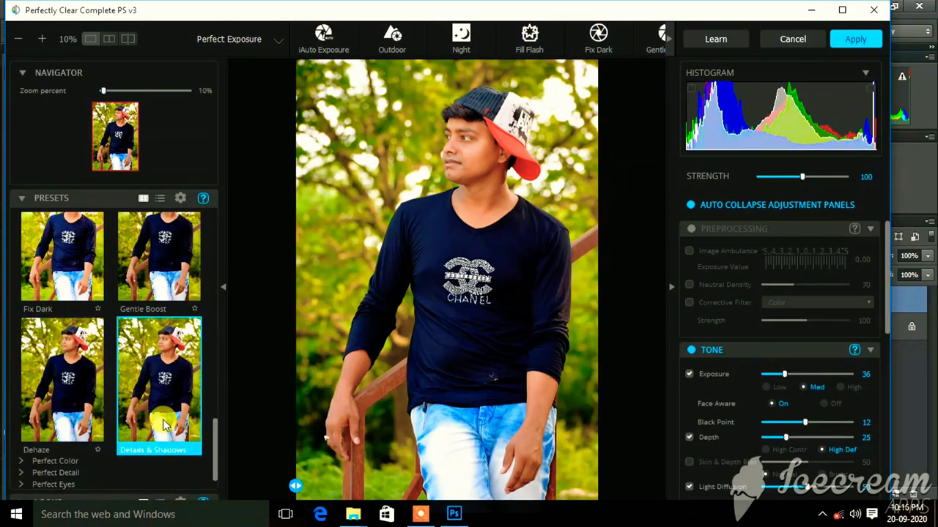
{"action": "scroll", "coordinate": [162, 424], "scroll_direction": "down", "scroll_amount": 1}
- Preview the Perfect Color presets: iAuto Color, Color Pop, Fix Tint Color, Perfect Purple, Landscape, Rich Color
{"action": "left_click", "coordinate": [21, 418]}
{"action": "left_click", "coordinate": [71, 404]}
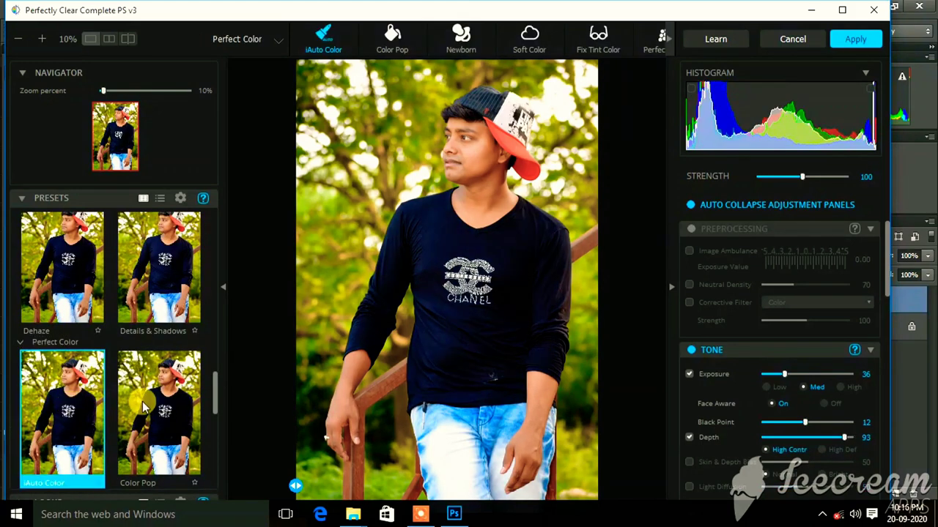
{"action": "left_click", "coordinate": [145, 408]}
{"action": "scroll", "coordinate": [144, 408], "scroll_direction": "down", "scroll_amount": 1}
{"action": "scroll", "coordinate": [147, 407], "scroll_direction": "down", "scroll_amount": 1}
{"action": "left_click", "coordinate": [73, 407]}
{"action": "left_click", "coordinate": [156, 405]}
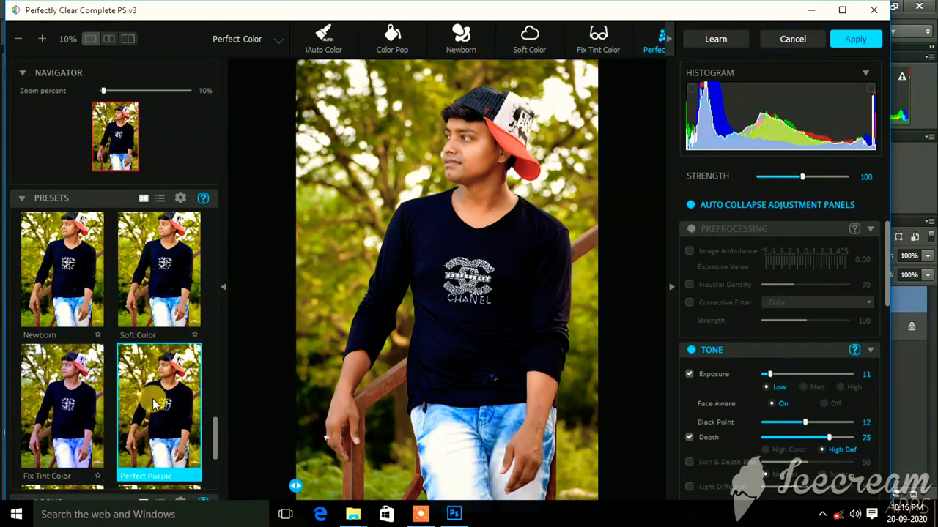
{"action": "scroll", "coordinate": [154, 405], "scroll_direction": "down", "scroll_amount": 1}
{"action": "left_click", "coordinate": [66, 380]}
{"action": "left_click", "coordinate": [150, 403]}
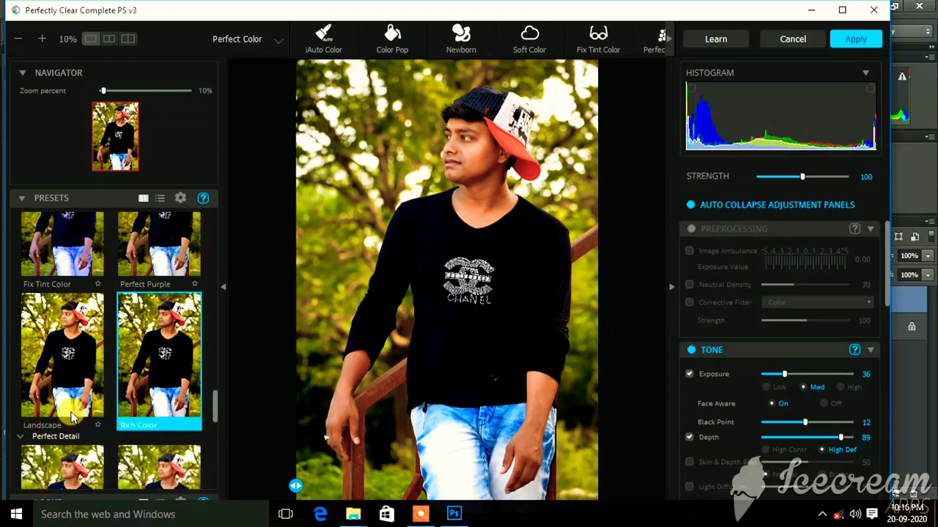
- Preview the Smartphone, Night, Live Event, Razor Sharp, Increased Details and Hair Enhance presets
{"action": "scroll", "coordinate": [71, 416], "scroll_direction": "down", "scroll_amount": 1}
{"action": "left_click", "coordinate": [66, 411]}
{"action": "left_click", "coordinate": [154, 410]}
{"action": "left_click", "coordinate": [64, 421]}
{"action": "scroll", "coordinate": [64, 421], "scroll_direction": "down", "scroll_amount": 1}
{"action": "left_click", "coordinate": [84, 388]}
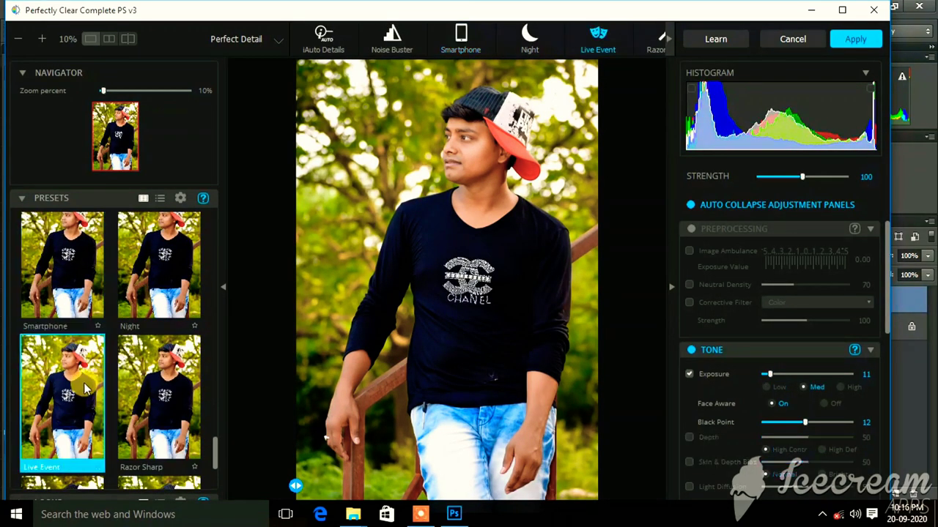
{"action": "left_click", "coordinate": [156, 388]}
{"action": "scroll", "coordinate": [155, 387], "scroll_direction": "down", "scroll_amount": 1}
{"action": "scroll", "coordinate": [156, 384], "scroll_direction": "down", "scroll_amount": 1}
{"action": "left_click", "coordinate": [66, 408]}
{"action": "left_click", "coordinate": [138, 406]}
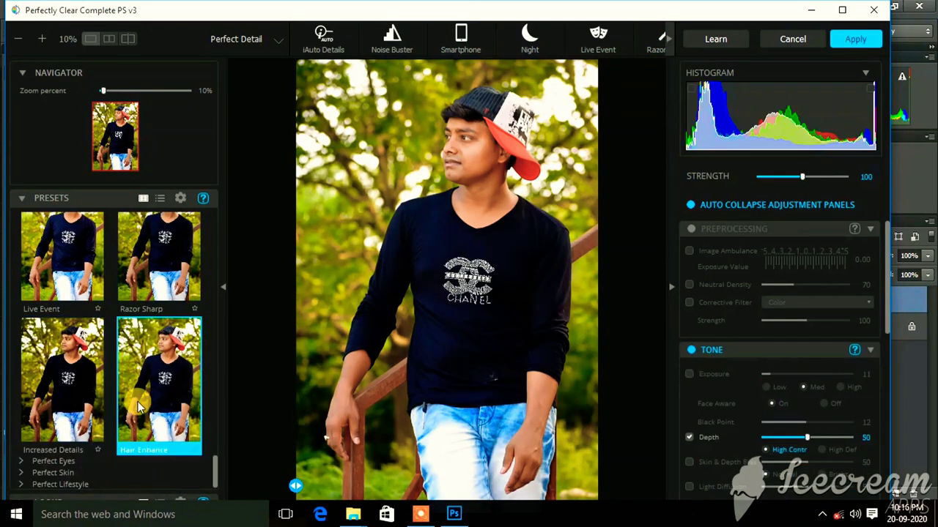
- Return to the top and settle on the Vivid preset (Exposure 36, Depth 93)
{"action": "scroll", "coordinate": [138, 389], "scroll_direction": "up", "scroll_amount": 3}
{"action": "scroll", "coordinate": [139, 344], "scroll_direction": "up", "scroll_amount": 3}
{"action": "scroll", "coordinate": [139, 307], "scroll_direction": "up", "scroll_amount": 4}
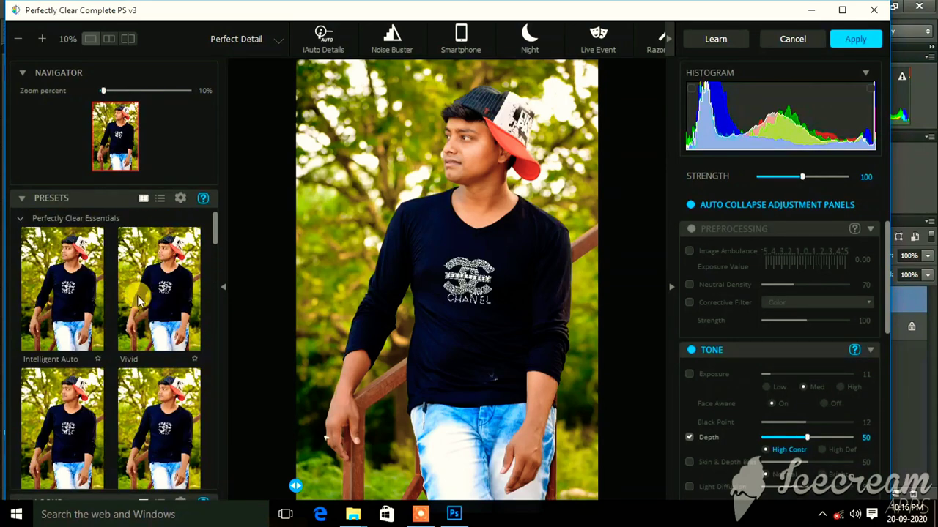
{"action": "left_click", "coordinate": [62, 293]}
{"action": "left_click", "coordinate": [149, 295]}
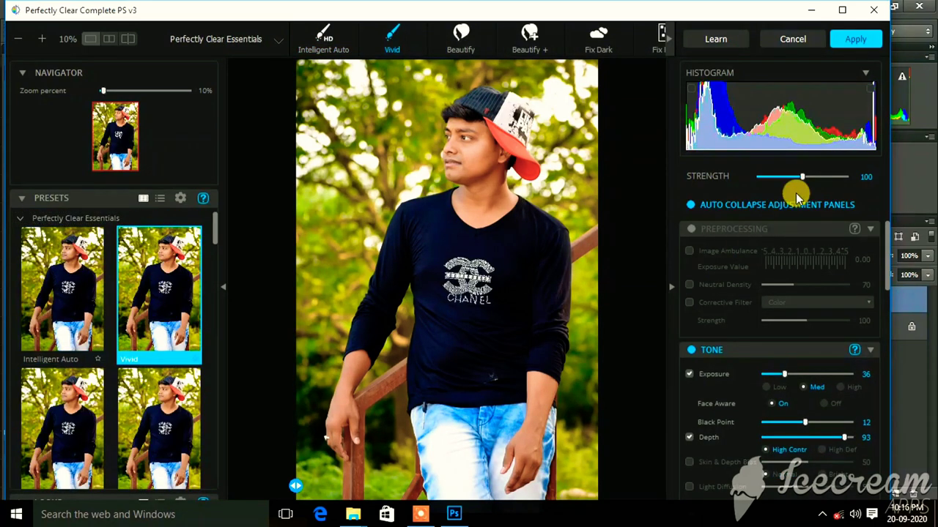
- Set strength to 97 and rework Exposure up toward 48, checking the face in the preview
{"action": "left_click_drag", "start_coordinate": [803, 176], "coordinate": [800, 177]}
{"action": "scroll", "coordinate": [444, 210], "scroll_direction": "up", "scroll_amount": 5}
{"action": "left_click_drag", "start_coordinate": [450, 184], "coordinate": [455, 334]}
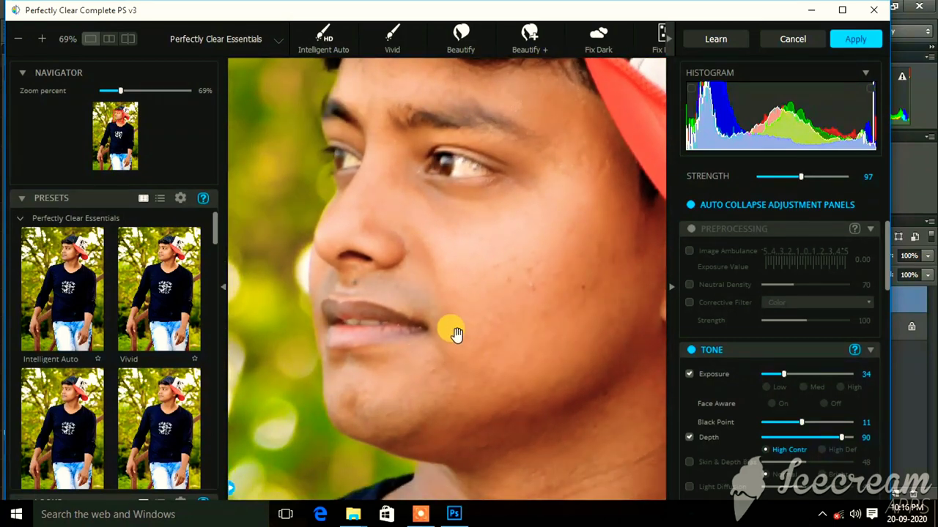
{"action": "scroll", "coordinate": [454, 334], "scroll_direction": "down", "scroll_amount": 3}
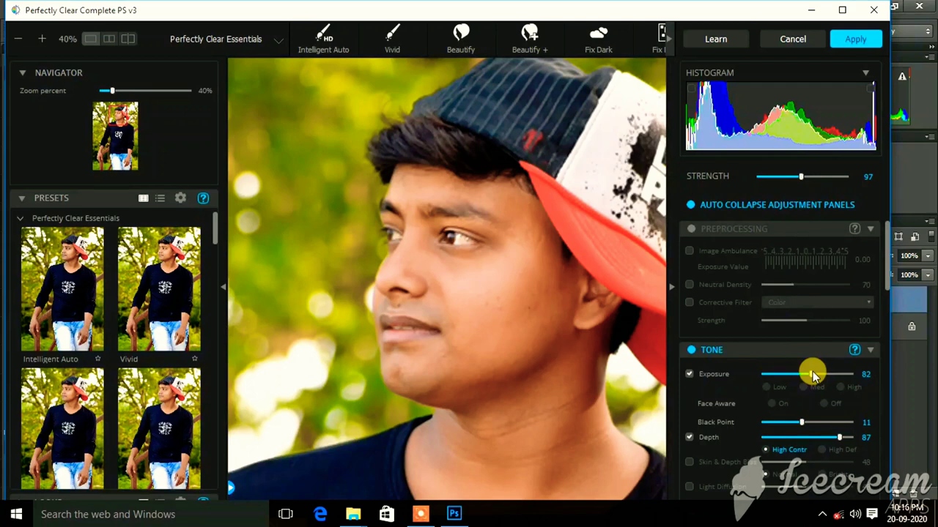
{"action": "left_click_drag", "start_coordinate": [814, 375], "coordinate": [776, 375]}
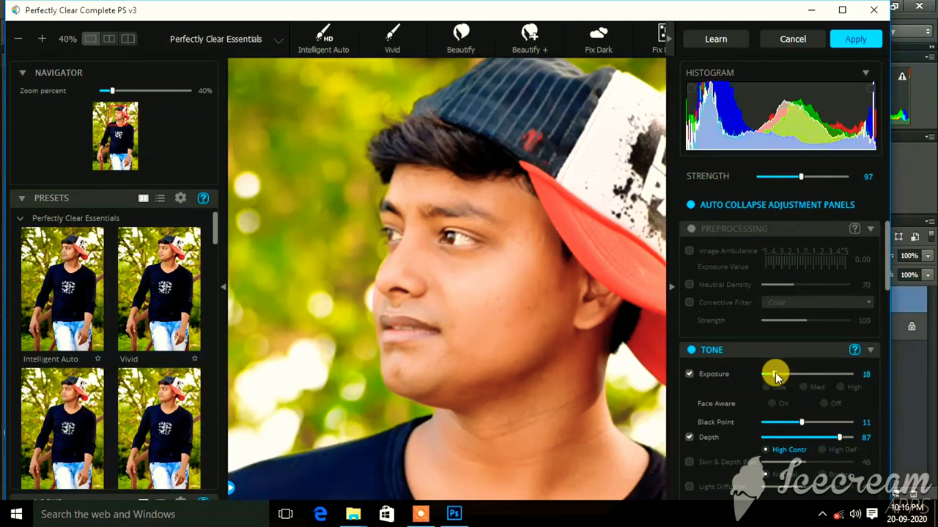
{"action": "left_click_drag", "start_coordinate": [777, 377], "coordinate": [792, 378]}
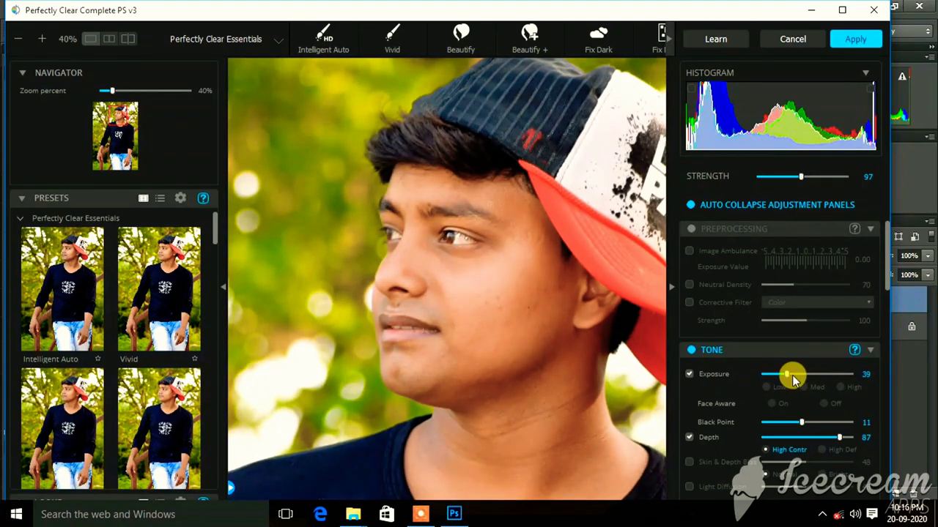
{"action": "left_click_drag", "start_coordinate": [466, 335], "coordinate": [474, 303]}
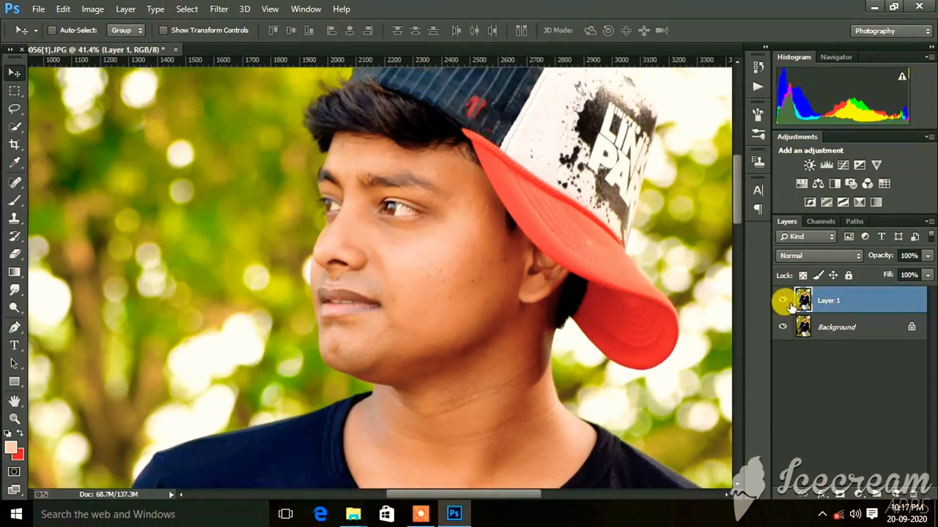
- Compare Layer 1 against the original skin, zooming in on the face and back out
{"action": "left_click", "coordinate": [783, 301]}
{"action": "key", "text": "ctrl+minus"}
{"action": "key", "text": "ctrl+minus"}
{"action": "key", "text": "ctrl+minus"}
{"action": "key", "text": "ctrl+minus"}
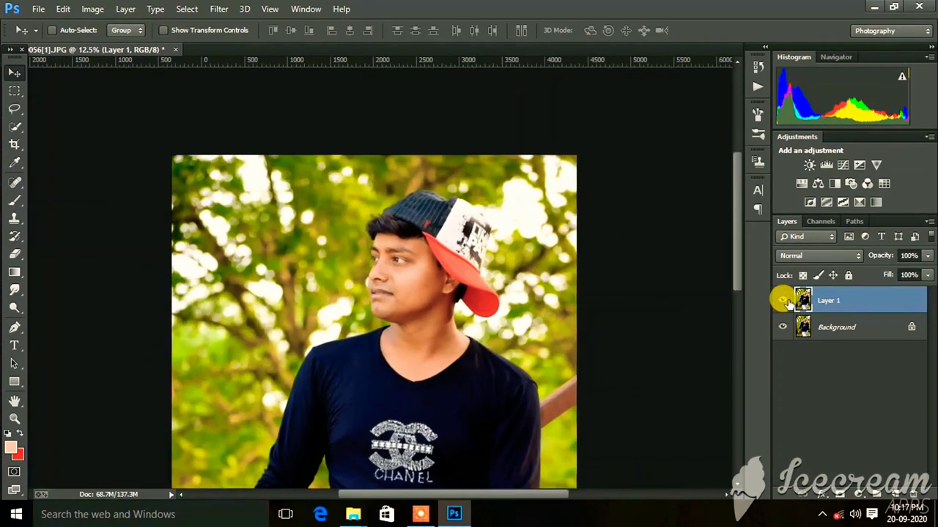
{"action": "key", "text": "ctrl+plus"}
{"action": "key", "text": "ctrl+plus"}
{"action": "key", "text": "ctrl+plus"}
{"action": "key", "text": "ctrl+plus"}
{"action": "key", "text": "ctrl+plus"}
{"action": "key", "text": "ctrl+plus"}
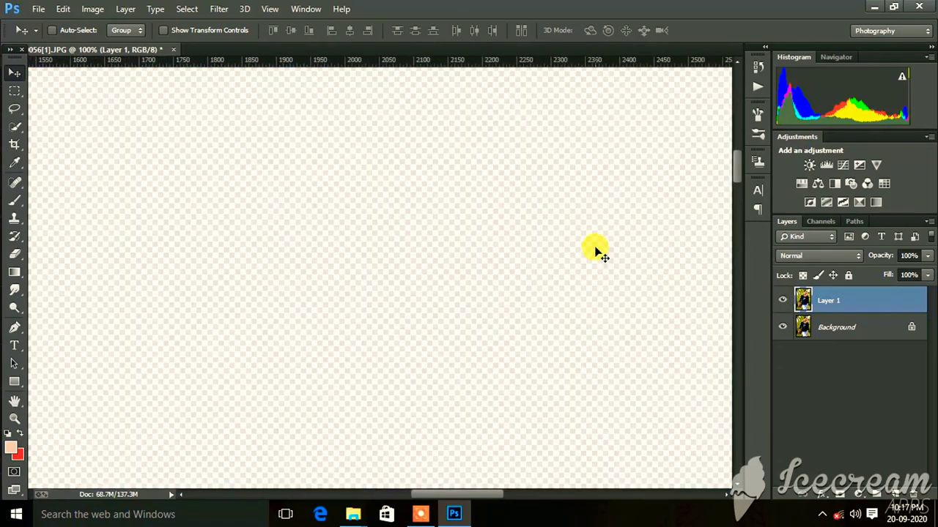
{"action": "left_click_drag", "start_coordinate": [592, 251], "coordinate": [504, 271]}
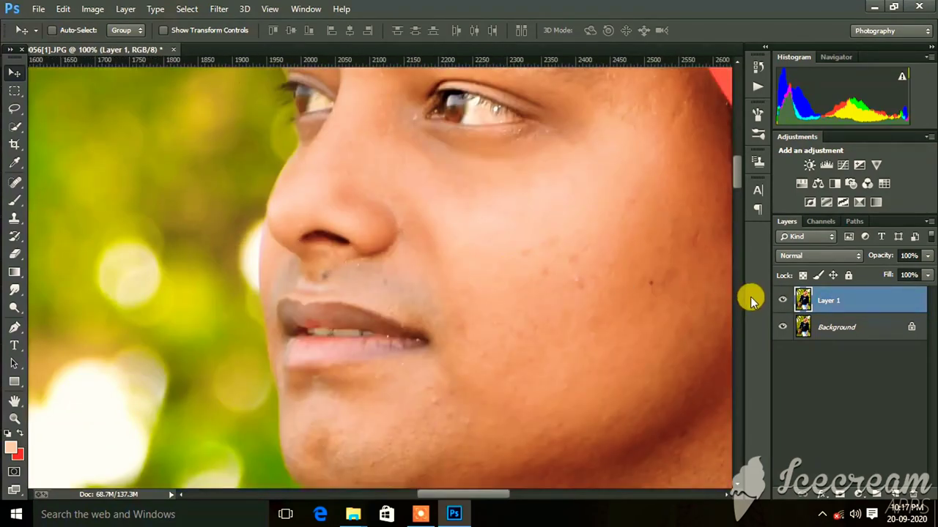
{"action": "left_click", "coordinate": [782, 300]}
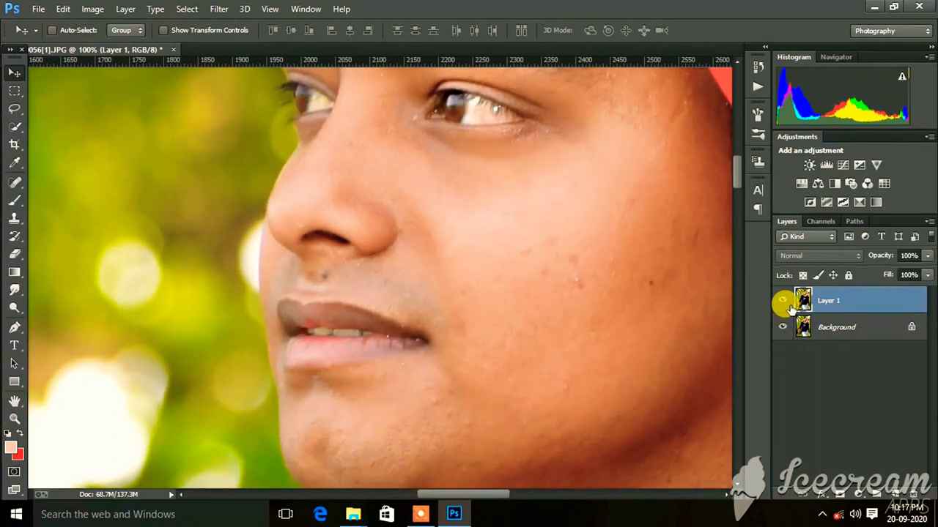
{"action": "left_click", "coordinate": [782, 300]}
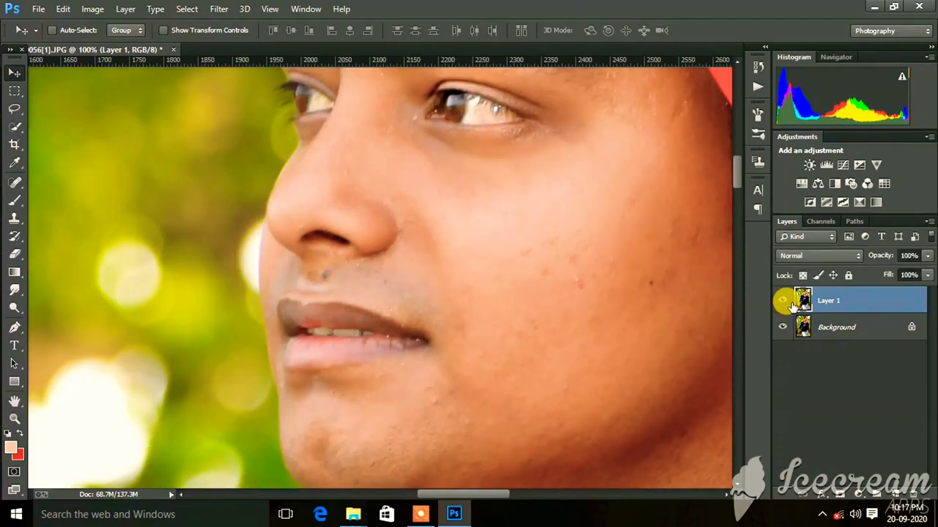
{"action": "key", "text": "ctrl+minus"}
{"action": "key", "text": "ctrl+minus"}
{"action": "key", "text": "ctrl+minus"}
{"action": "key", "text": "ctrl+minus"}
{"action": "key", "text": "ctrl+minus"}
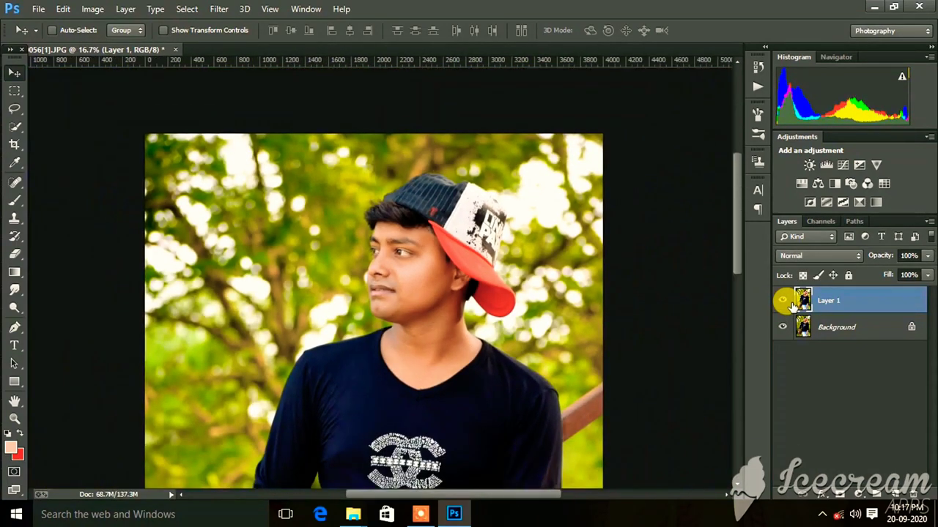
- Merge Layer 1 into Background, then undo so Layer 1 stays separate
{"action": "key", "text": "ctrl+e"}
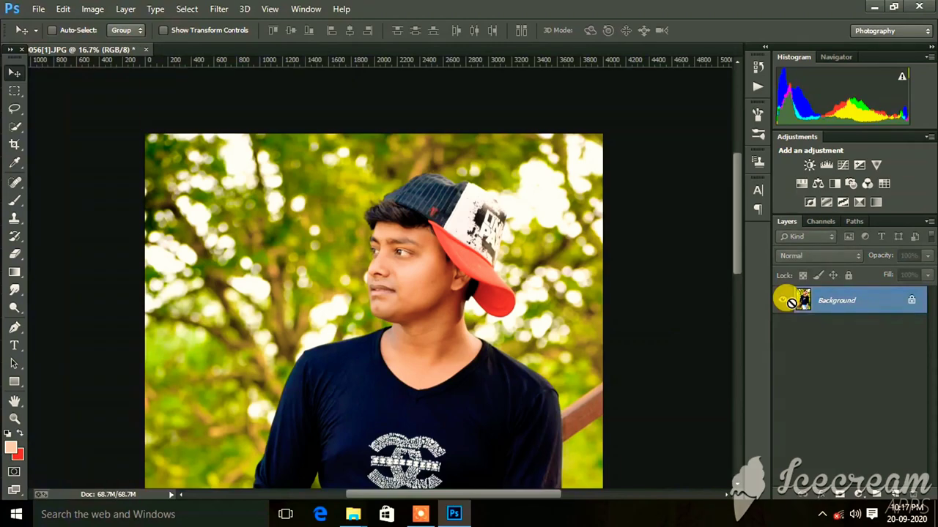
{"action": "key", "text": "ctrl+z"}
{"action": "scroll", "coordinate": [325, 227], "scroll_direction": "right", "scroll_amount": 3}
{"action": "scroll", "coordinate": [333, 289], "scroll_direction": "up", "scroll_amount": 3}
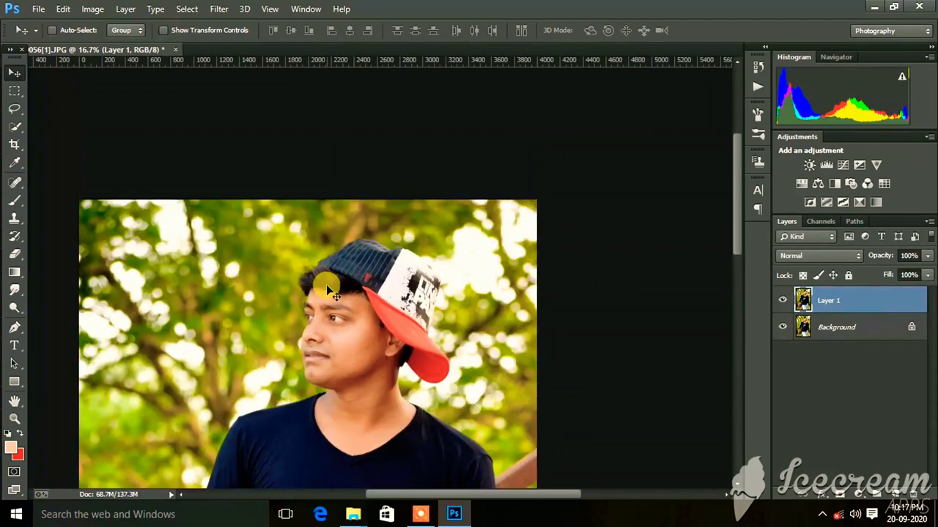
{"action": "scroll", "coordinate": [327, 286], "scroll_direction": "down", "scroll_amount": 3}
{"action": "scroll", "coordinate": [331, 299], "scroll_direction": "up", "scroll_amount": 3}
{"action": "scroll", "coordinate": [352, 296], "scroll_direction": "up", "scroll_amount": 2}
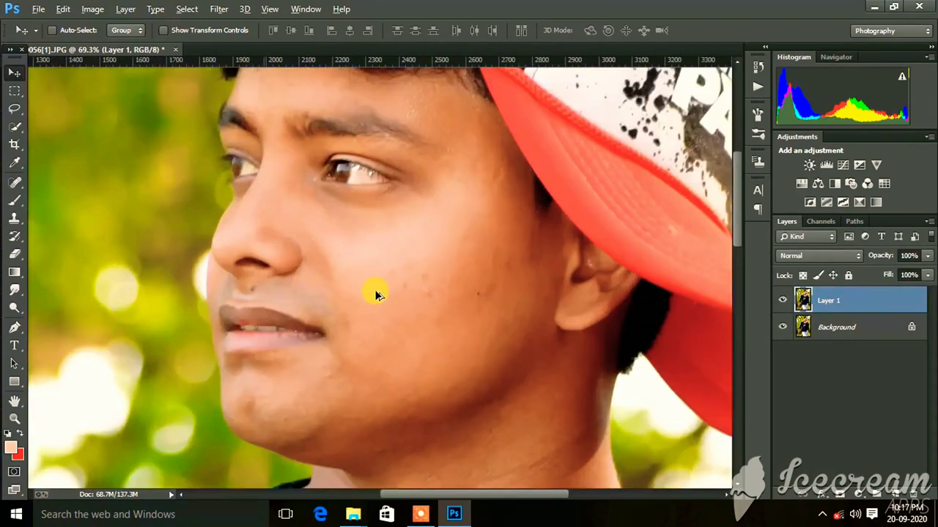
{"action": "scroll", "coordinate": [373, 277], "scroll_direction": "up", "scroll_amount": 1}
{"action": "scroll", "coordinate": [372, 274], "scroll_direction": "up", "scroll_amount": 1}
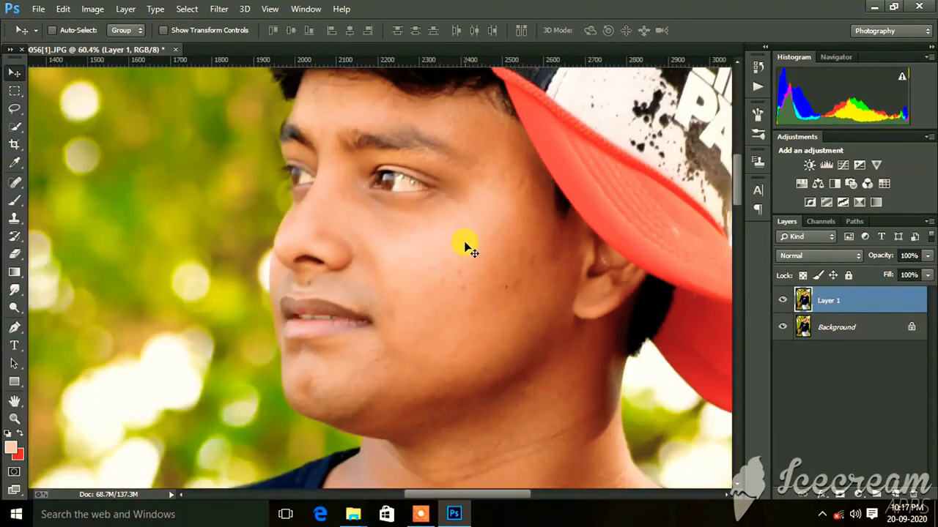
{"action": "scroll", "coordinate": [466, 246], "scroll_direction": "down", "scroll_amount": 2}
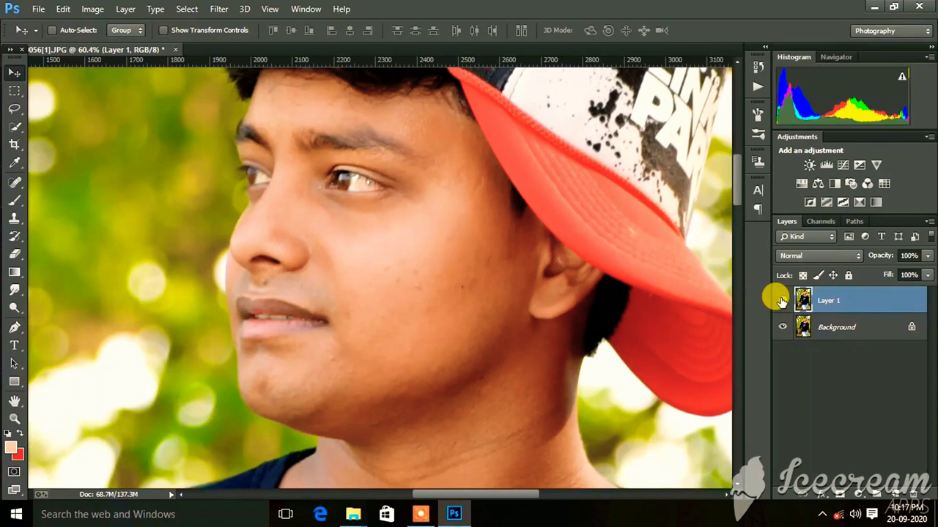
- Switch to the Mixer Brush at 118 px and blend the lower cheek and beside the nostril
{"action": "left_click", "coordinate": [15, 200]}
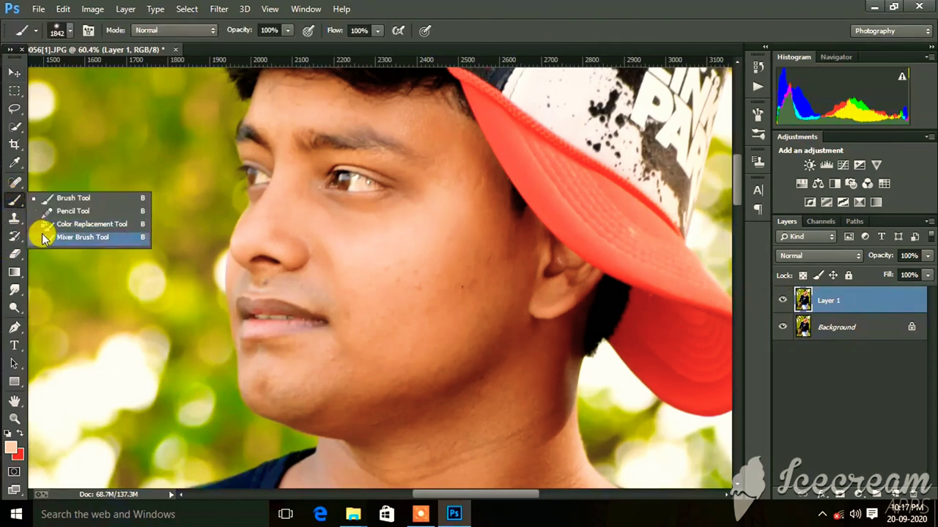
{"action": "left_click", "coordinate": [74, 236]}
{"action": "right_click", "coordinate": [415, 265]}
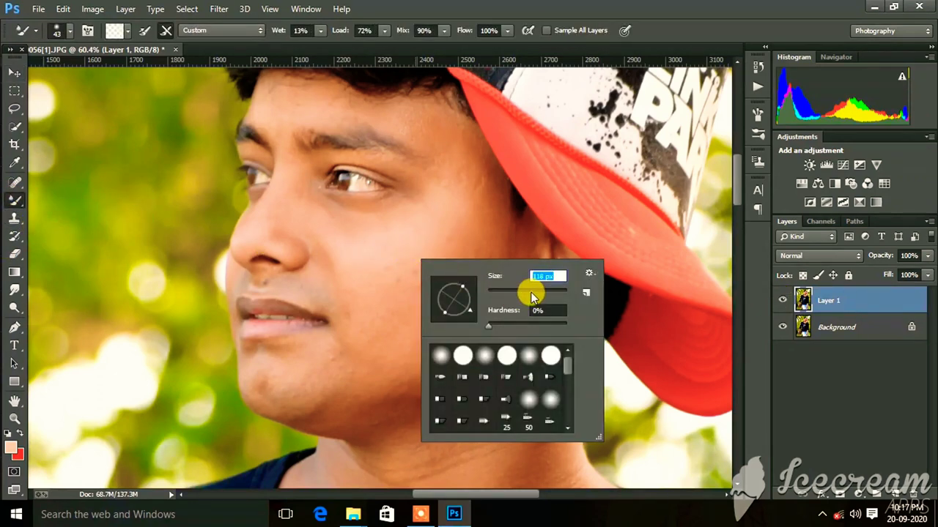
{"action": "key", "text": "Return"}
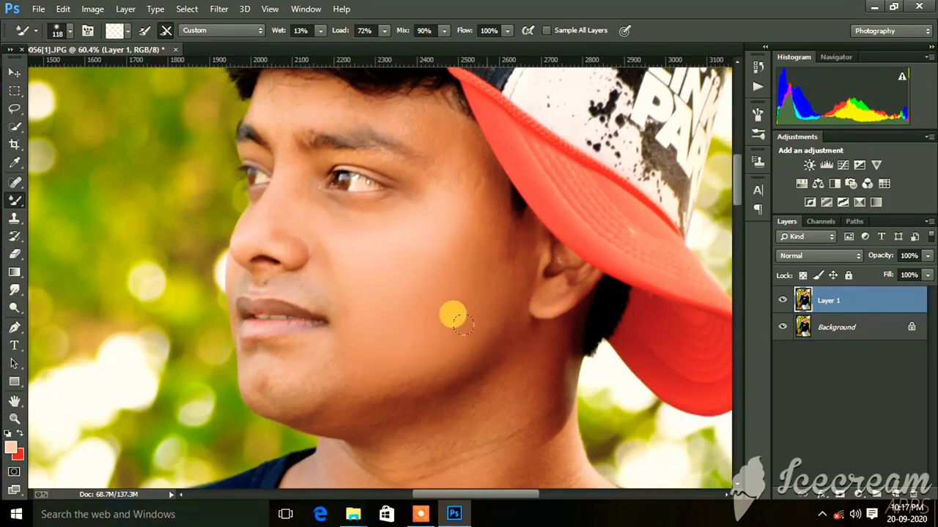
{"action": "left_click_drag", "start_coordinate": [457, 320], "coordinate": [392, 357]}
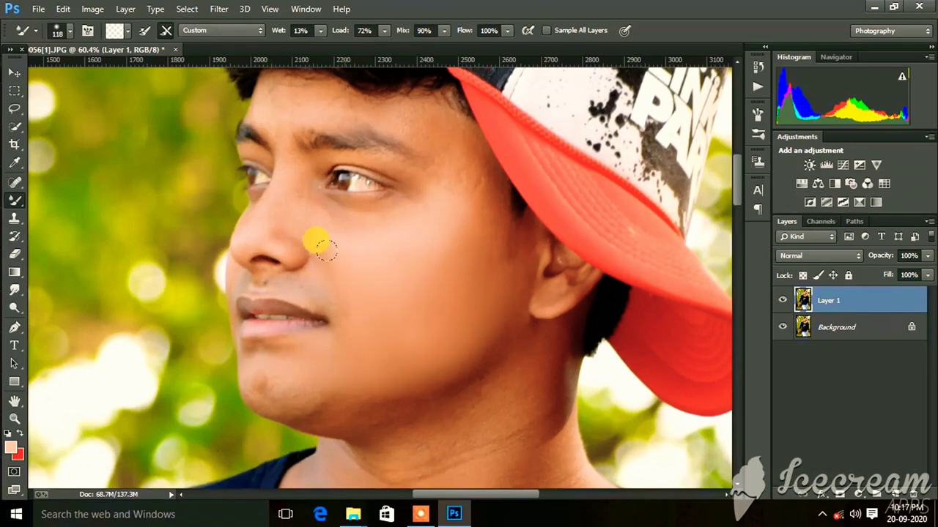
{"action": "left_click_drag", "start_coordinate": [332, 277], "coordinate": [339, 226]}
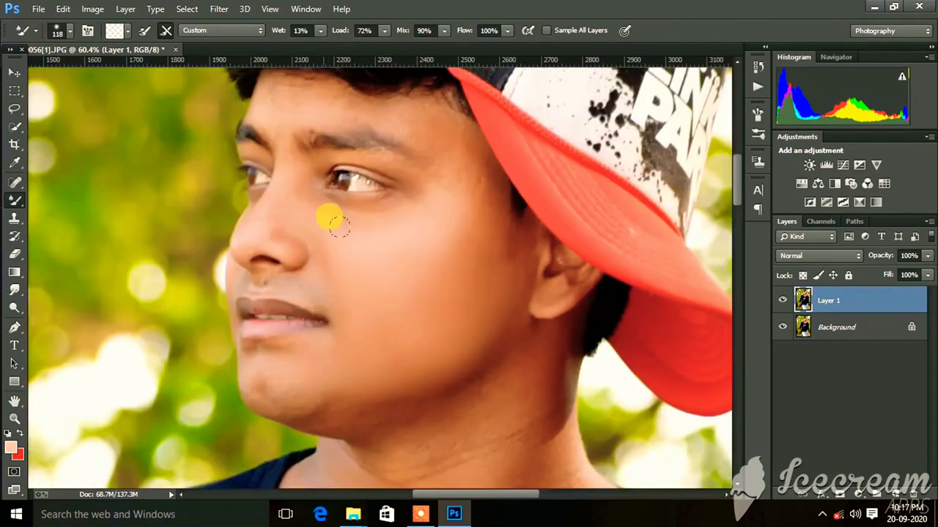
- Enlarge the Mixer Brush to 181 px and smooth the forehead skin
{"action": "right_click", "coordinate": [469, 249]}
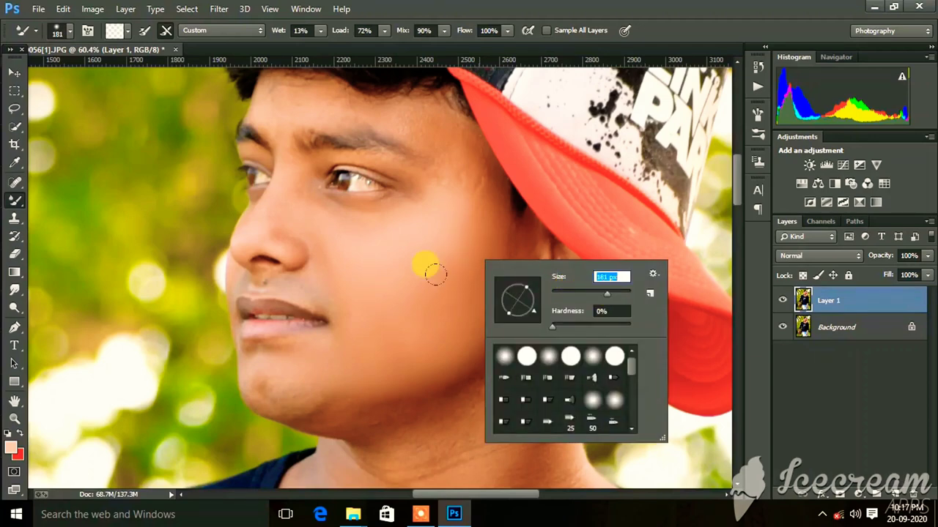
{"action": "type", "text": "181"}
{"action": "key", "text": "Return"}
{"action": "left_click_drag", "start_coordinate": [434, 152], "coordinate": [435, 110]}
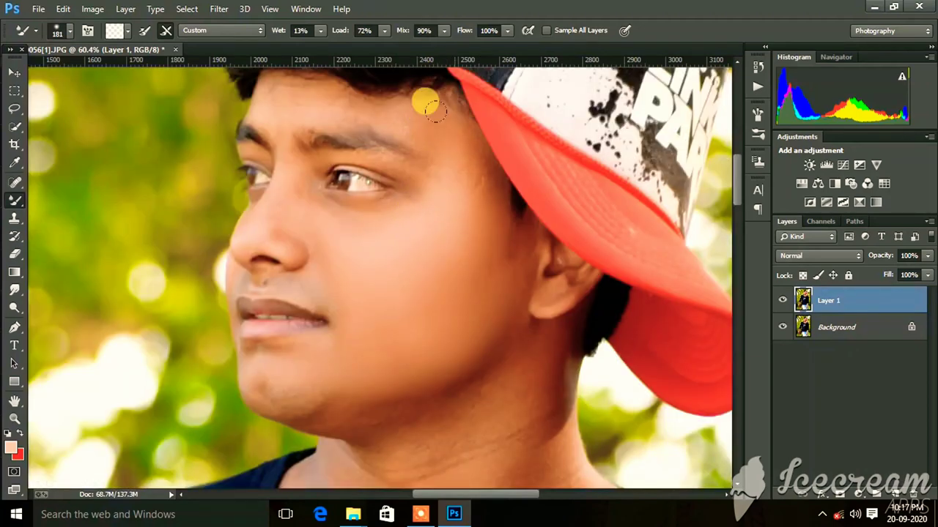
{"action": "scroll", "coordinate": [412, 125], "scroll_direction": "up", "scroll_amount": 2}
{"action": "scroll", "coordinate": [457, 142], "scroll_direction": "down", "scroll_amount": 2}
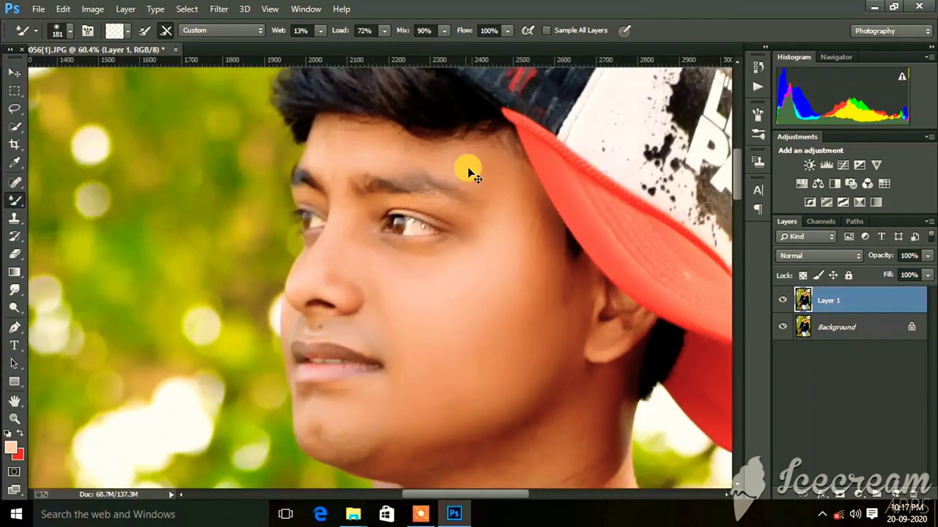
{"action": "scroll", "coordinate": [469, 167], "scroll_direction": "down", "scroll_amount": 2}
{"action": "scroll", "coordinate": [433, 163], "scroll_direction": "down", "scroll_amount": 2}
{"action": "scroll", "coordinate": [444, 188], "scroll_direction": "down", "scroll_amount": 1}
{"action": "scroll", "coordinate": [450, 197], "scroll_direction": "up", "scroll_amount": 2}
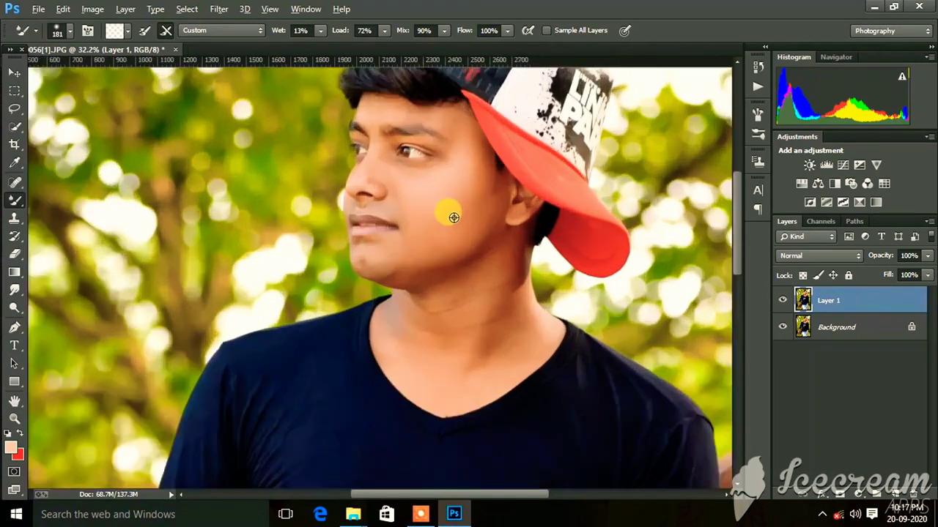
{"action": "scroll", "coordinate": [445, 210], "scroll_direction": "up", "scroll_amount": 2}
{"action": "scroll", "coordinate": [446, 211], "scroll_direction": "up", "scroll_amount": 2}
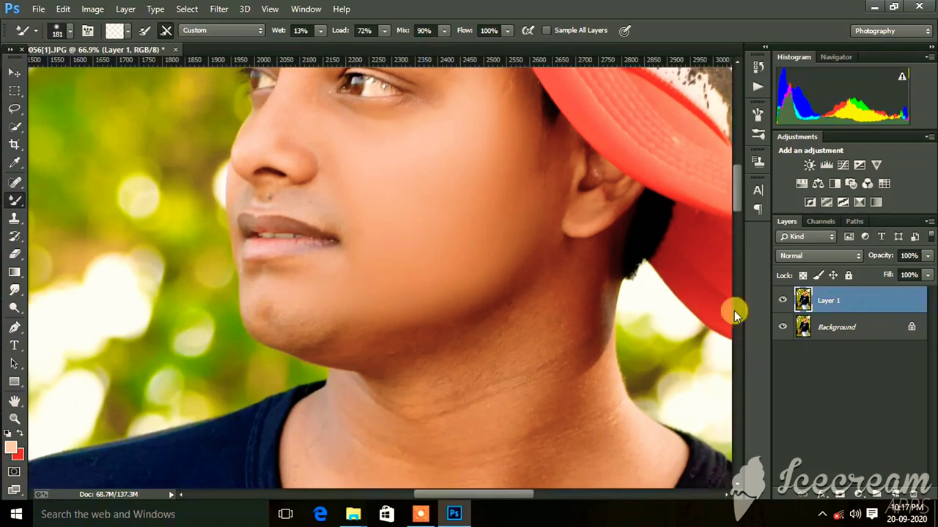
{"action": "left_click", "coordinate": [420, 514]}
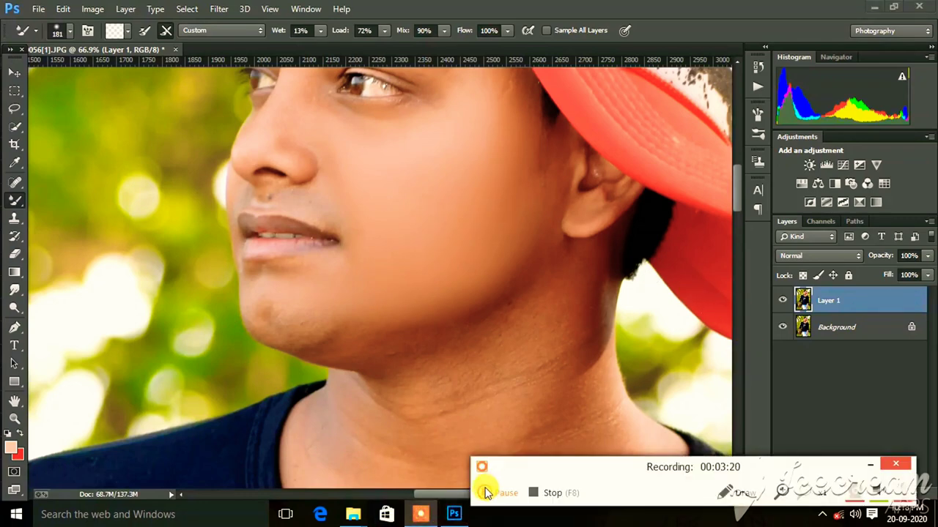
- With Quick Selection, select the top of the cap, the hair, the face, chin and neck
{"action": "left_click", "coordinate": [496, 493]}
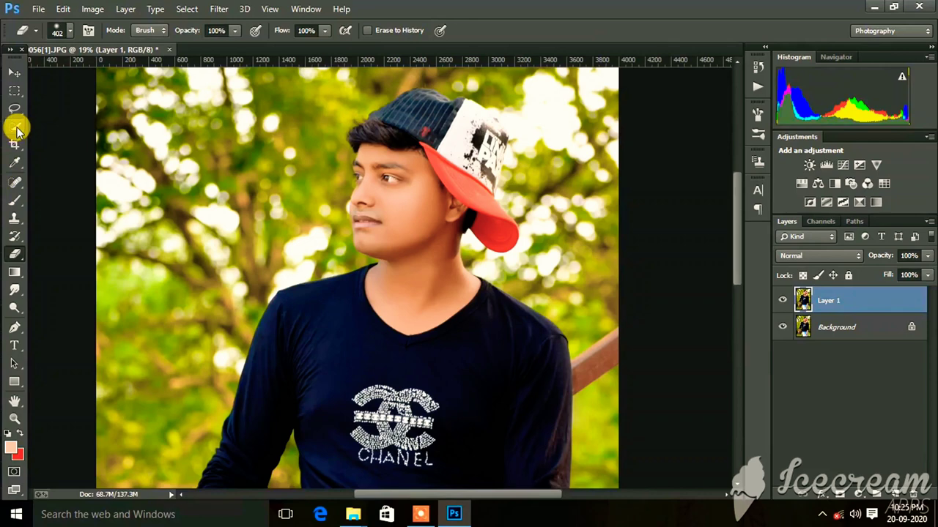
{"action": "left_click", "coordinate": [16, 131]}
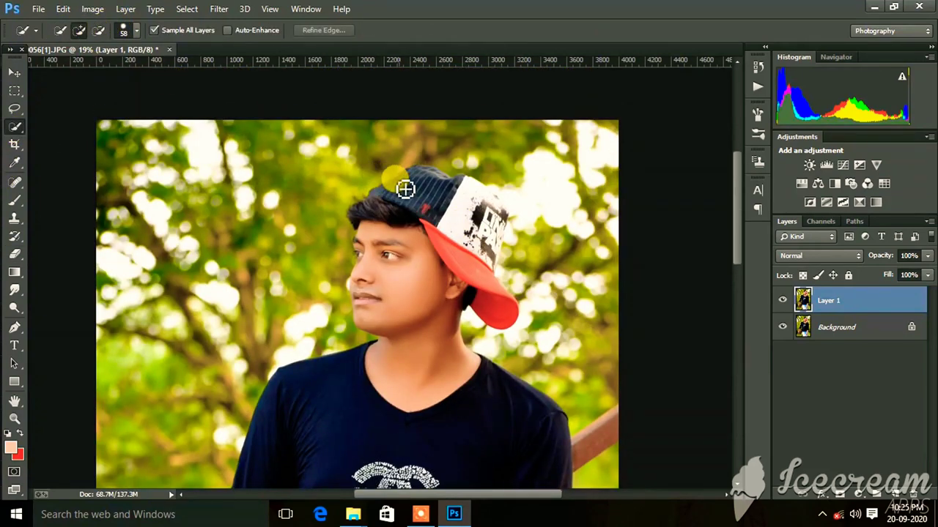
{"action": "left_click_drag", "start_coordinate": [398, 183], "coordinate": [386, 229]}
{"action": "scroll", "coordinate": [386, 229], "scroll_direction": "up", "scroll_amount": 5}
{"action": "left_click_drag", "start_coordinate": [272, 188], "coordinate": [269, 183]}
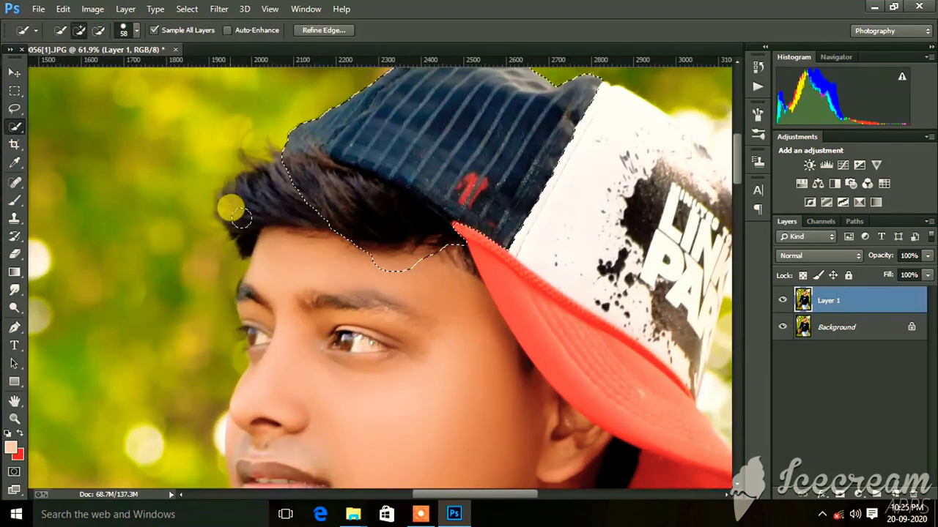
{"action": "scroll", "coordinate": [269, 183], "scroll_direction": "down", "scroll_amount": 2}
{"action": "left_click_drag", "start_coordinate": [296, 279], "coordinate": [262, 255]}
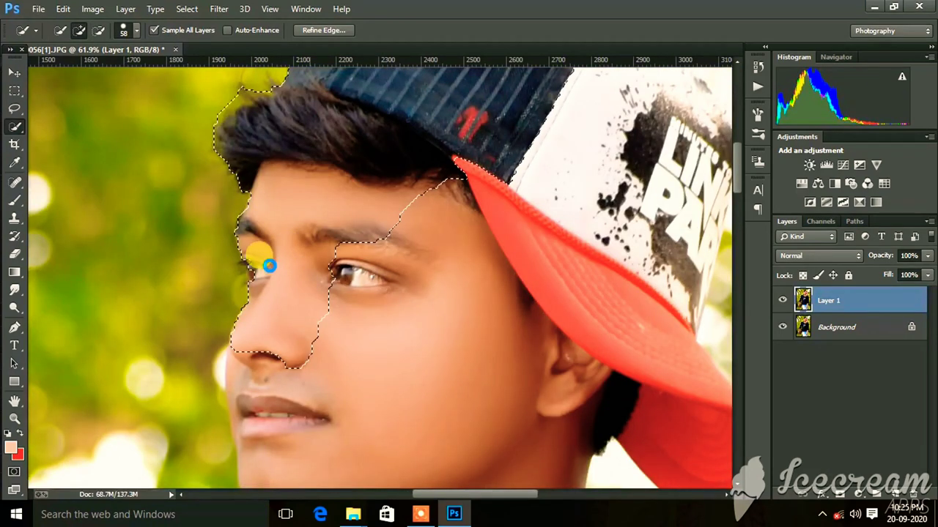
{"action": "scroll", "coordinate": [262, 255], "scroll_direction": "down", "scroll_amount": 1}
{"action": "mouse_move", "coordinate": [242, 213]}
{"action": "left_mouse_down"}
{"action": "mouse_move", "coordinate": [272, 216]}
{"action": "mouse_move", "coordinate": [230, 210]}
{"action": "mouse_move", "coordinate": [279, 266]}
{"action": "left_mouse_up"}
{"action": "scroll", "coordinate": [278, 267], "scroll_direction": "down", "scroll_amount": 1}
{"action": "mouse_move", "coordinate": [251, 300]}
{"action": "left_mouse_down"}
{"action": "mouse_move", "coordinate": [257, 268]}
{"action": "mouse_move", "coordinate": [320, 329]}
{"action": "left_mouse_up"}
- Add the rest of the cap and the visor's right edge to the selection
{"action": "scroll", "coordinate": [257, 268], "scroll_direction": "down", "scroll_amount": 1}
{"action": "scroll", "coordinate": [528, 208], "scroll_direction": "up", "scroll_amount": 2}
{"action": "scroll", "coordinate": [569, 199], "scroll_direction": "up", "scroll_amount": 4}
{"action": "scroll", "coordinate": [570, 198], "scroll_direction": "right", "scroll_amount": 1}
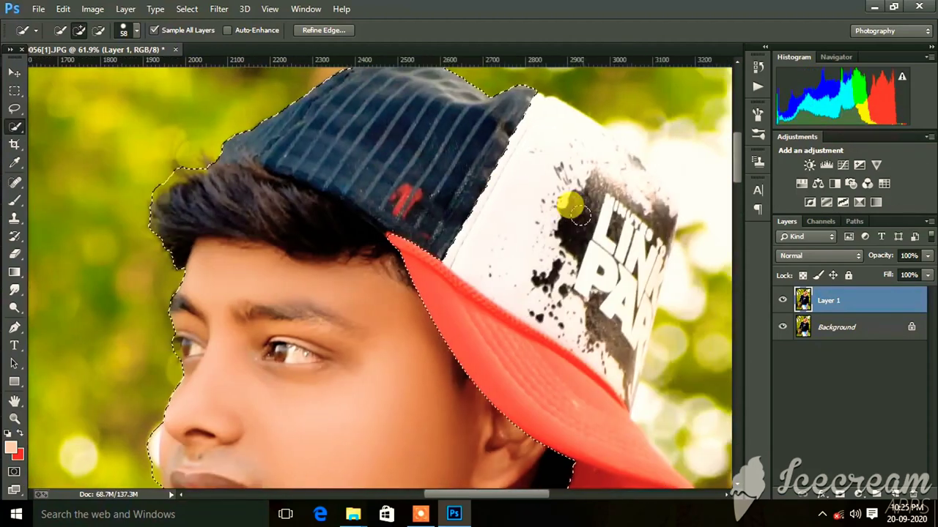
{"action": "scroll", "coordinate": [554, 251], "scroll_direction": "up", "scroll_amount": 1}
{"action": "left_click_drag", "start_coordinate": [555, 251], "coordinate": [650, 262]}
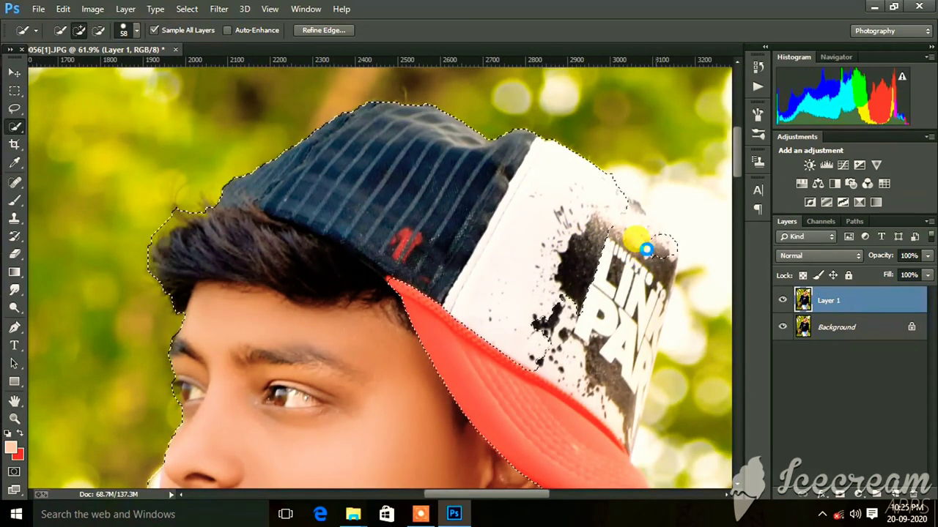
{"action": "scroll", "coordinate": [630, 231], "scroll_direction": "down", "scroll_amount": 2}
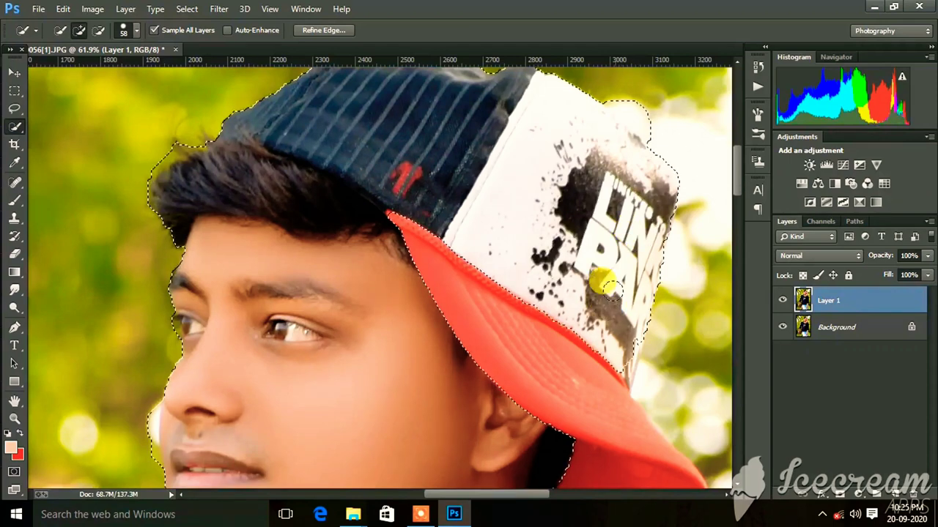
{"action": "scroll", "coordinate": [607, 285], "scroll_direction": "down", "scroll_amount": 4}
{"action": "scroll", "coordinate": [606, 285], "scroll_direction": "right", "scroll_amount": 2}
{"action": "mouse_move", "coordinate": [579, 304]}
{"action": "left_mouse_down"}
{"action": "mouse_move", "coordinate": [565, 280]}
{"action": "mouse_move", "coordinate": [567, 345]}
{"action": "mouse_move", "coordinate": [542, 230]}
{"action": "left_mouse_up"}
- Extend the selection over the shoulders, left arm, shirt's right edge, right hand and jeans
{"action": "scroll", "coordinate": [557, 219], "scroll_direction": "up", "scroll_amount": 2}
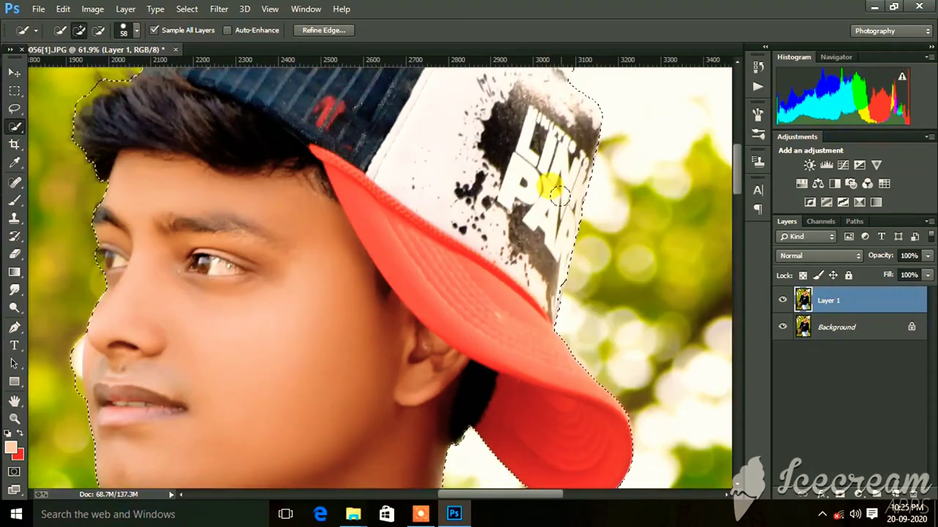
{"action": "scroll", "coordinate": [513, 264], "scroll_direction": "down", "scroll_amount": 4}
{"action": "scroll", "coordinate": [438, 300], "scroll_direction": "down", "scroll_amount": 3}
{"action": "scroll", "coordinate": [349, 381], "scroll_direction": "left", "scroll_amount": 2}
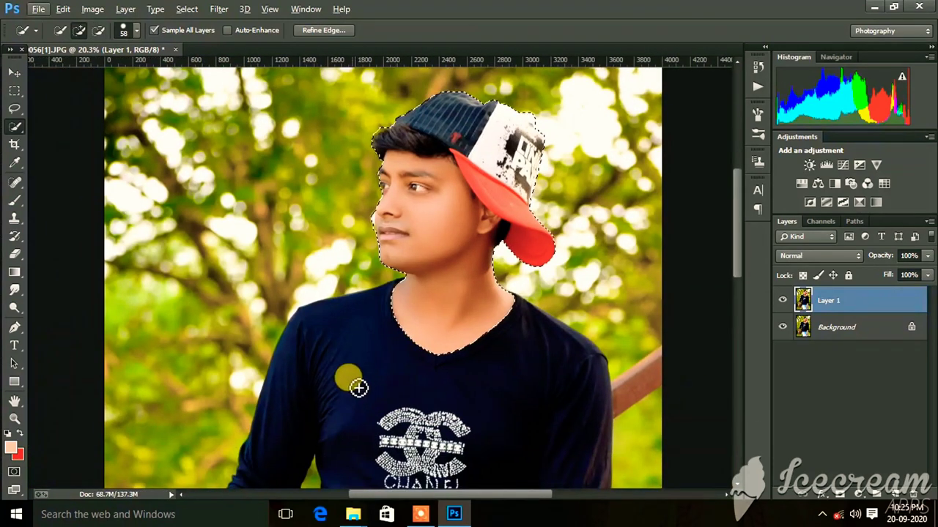
{"action": "left_click_drag", "start_coordinate": [350, 377], "coordinate": [293, 400]}
{"action": "left_click_drag", "start_coordinate": [316, 342], "coordinate": [306, 361]}
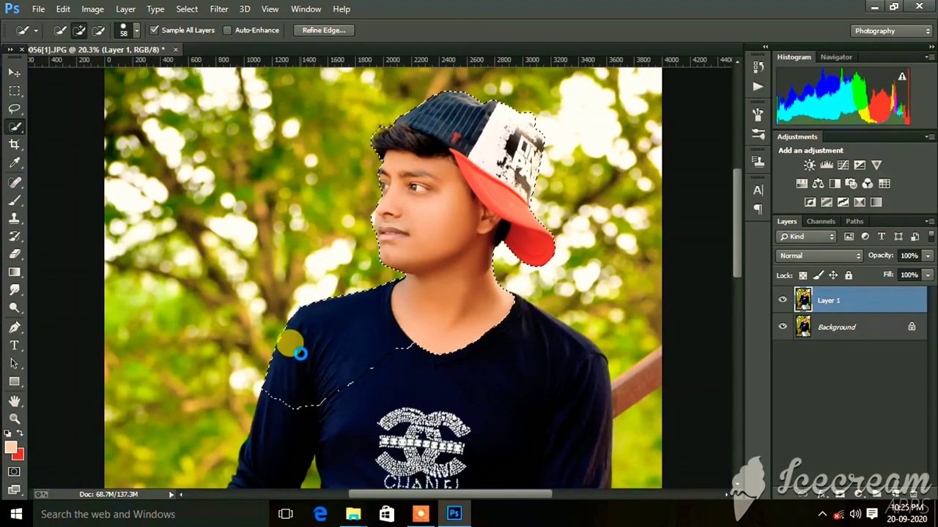
{"action": "scroll", "coordinate": [296, 367], "scroll_direction": "down", "scroll_amount": 2}
{"action": "mouse_move", "coordinate": [213, 427]}
{"action": "left_mouse_down"}
{"action": "mouse_move", "coordinate": [242, 422]}
{"action": "mouse_move", "coordinate": [375, 347]}
{"action": "mouse_move", "coordinate": [419, 395]}
{"action": "mouse_move", "coordinate": [513, 310]}
{"action": "mouse_move", "coordinate": [558, 312]}
{"action": "mouse_move", "coordinate": [586, 219]}
{"action": "left_mouse_up"}
{"action": "scroll", "coordinate": [376, 347], "scroll_direction": "down", "scroll_amount": 2}
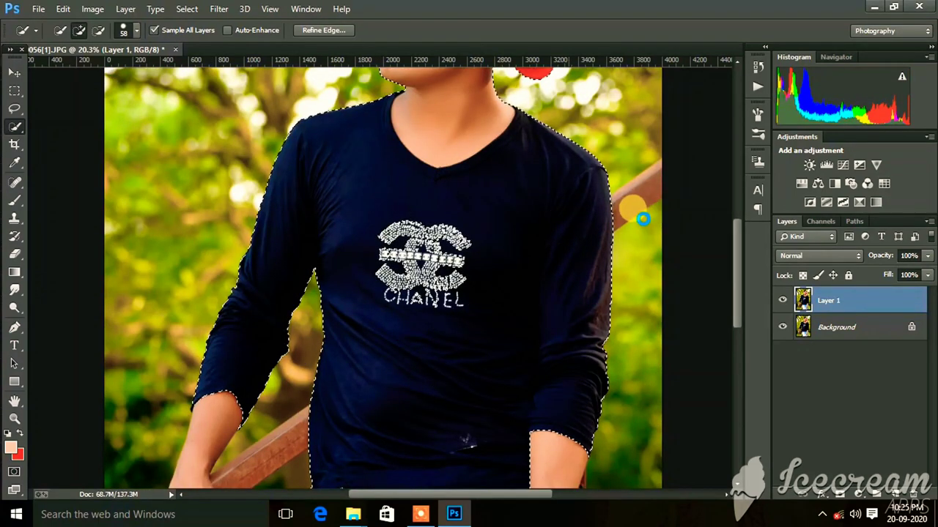
{"action": "mouse_move", "coordinate": [643, 218]}
{"action": "left_mouse_down"}
{"action": "mouse_move", "coordinate": [639, 198]}
{"action": "mouse_move", "coordinate": [571, 279]}
{"action": "left_mouse_up"}
{"action": "scroll", "coordinate": [633, 195], "scroll_direction": "up", "scroll_amount": 2}
{"action": "scroll", "coordinate": [633, 194], "scroll_direction": "right", "scroll_amount": 2}
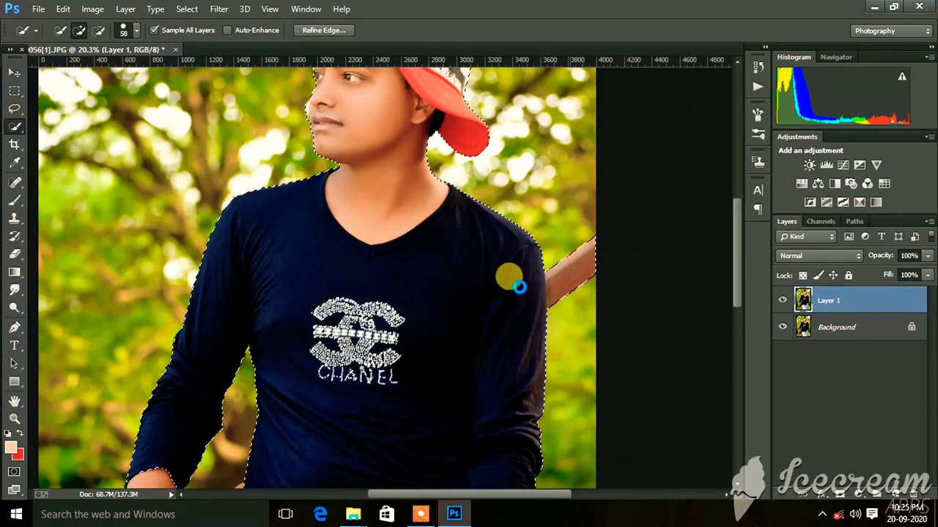
{"action": "scroll", "coordinate": [518, 287], "scroll_direction": "down", "scroll_amount": 4}
{"action": "scroll", "coordinate": [518, 303], "scroll_direction": "down", "scroll_amount": 1}
{"action": "mouse_move", "coordinate": [482, 272]}
{"action": "left_mouse_down"}
{"action": "mouse_move", "coordinate": [512, 418]}
{"action": "mouse_move", "coordinate": [515, 380]}
{"action": "left_mouse_up"}
{"action": "mouse_move", "coordinate": [510, 312]}
{"action": "left_mouse_down"}
{"action": "mouse_move", "coordinate": [516, 288]}
{"action": "mouse_move", "coordinate": [319, 305]}
{"action": "mouse_move", "coordinate": [327, 398]}
{"action": "mouse_move", "coordinate": [410, 318]}
{"action": "mouse_move", "coordinate": [444, 370]}
{"action": "mouse_move", "coordinate": [443, 336]}
{"action": "mouse_move", "coordinate": [442, 358]}
{"action": "left_mouse_up"}
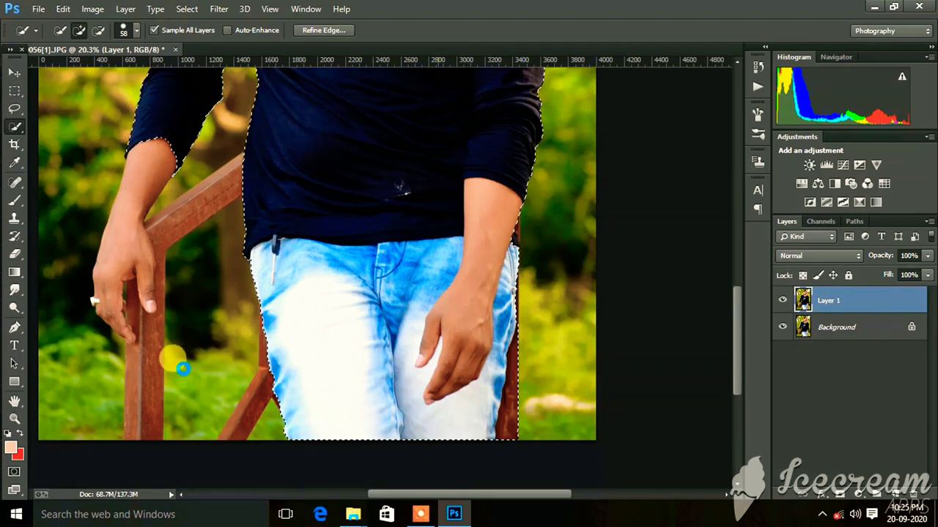
- Add the railing pole and the left hand resting on it to the selection
{"action": "scroll", "coordinate": [178, 374], "scroll_direction": "up", "scroll_amount": 2}
{"action": "scroll", "coordinate": [98, 378], "scroll_direction": "up", "scroll_amount": 2}
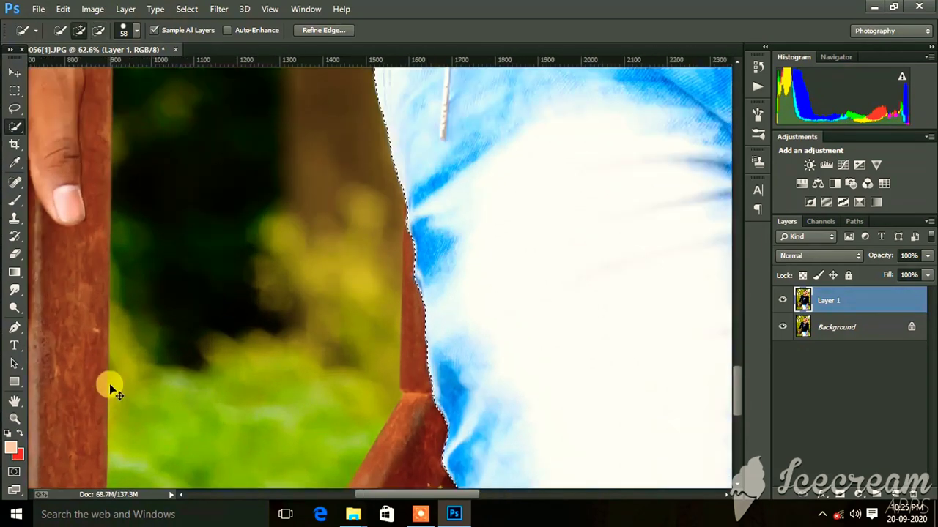
{"action": "scroll", "coordinate": [256, 303], "scroll_direction": "down", "scroll_amount": 3}
{"action": "scroll", "coordinate": [220, 356], "scroll_direction": "down", "scroll_amount": 5}
{"action": "mouse_move", "coordinate": [220, 356]}
{"action": "left_mouse_down"}
{"action": "mouse_move", "coordinate": [220, 249]}
{"action": "mouse_move", "coordinate": [220, 281]}
{"action": "left_mouse_up"}
{"action": "left_click_drag", "start_coordinate": [196, 359], "coordinate": [222, 213]}
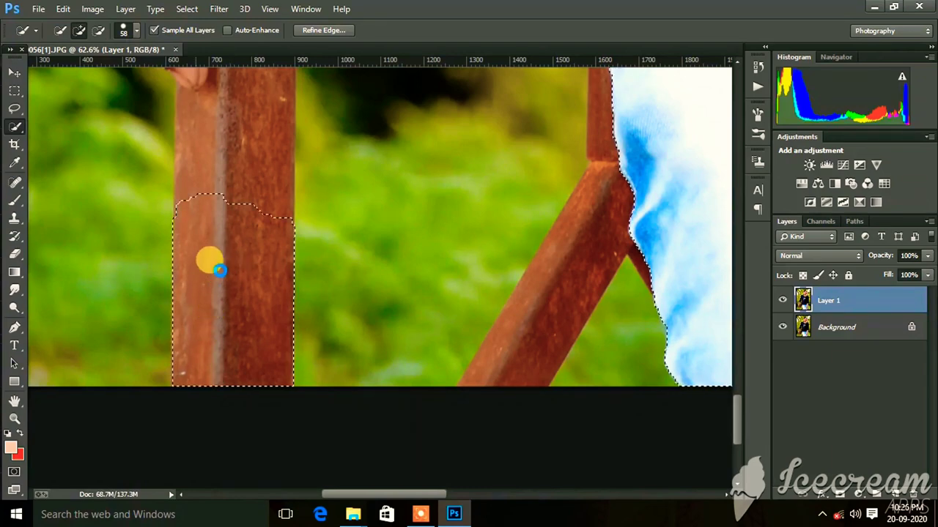
{"action": "scroll", "coordinate": [222, 214], "scroll_direction": "up", "scroll_amount": 3}
{"action": "mouse_move", "coordinate": [223, 257]}
{"action": "left_mouse_down"}
{"action": "mouse_move", "coordinate": [209, 288]}
{"action": "mouse_move", "coordinate": [183, 218]}
{"action": "mouse_move", "coordinate": [142, 203]}
{"action": "mouse_move", "coordinate": [83, 153]}
{"action": "mouse_move", "coordinate": [84, 142]}
{"action": "mouse_move", "coordinate": [117, 146]}
{"action": "left_mouse_up"}
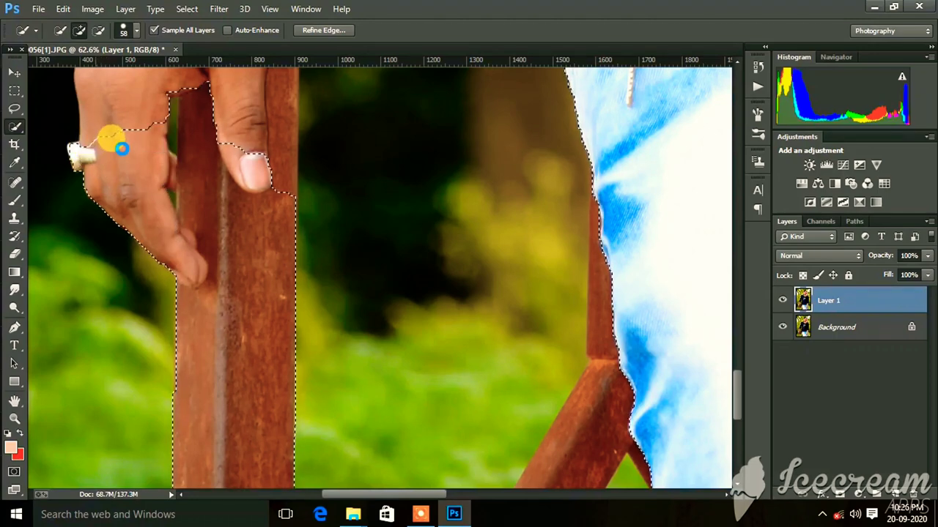
{"action": "scroll", "coordinate": [120, 156], "scroll_direction": "up", "scroll_amount": 3}
{"action": "mouse_move", "coordinate": [105, 209]}
{"action": "left_mouse_down"}
{"action": "mouse_move", "coordinate": [96, 246]}
{"action": "mouse_move", "coordinate": [121, 226]}
{"action": "mouse_move", "coordinate": [198, 217]}
{"action": "left_mouse_up"}
{"action": "scroll", "coordinate": [211, 201], "scroll_direction": "up", "scroll_amount": 5}
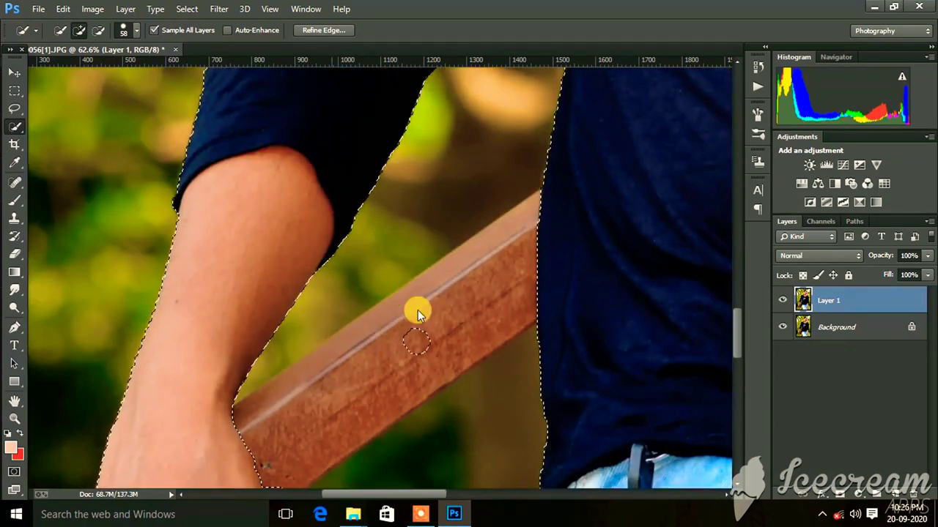
- Add the pole strip beside the jeans and the arm's outer edge to the selection
{"action": "scroll", "coordinate": [417, 309], "scroll_direction": "right", "scroll_amount": 4}
{"action": "scroll", "coordinate": [430, 272], "scroll_direction": "down", "scroll_amount": 5}
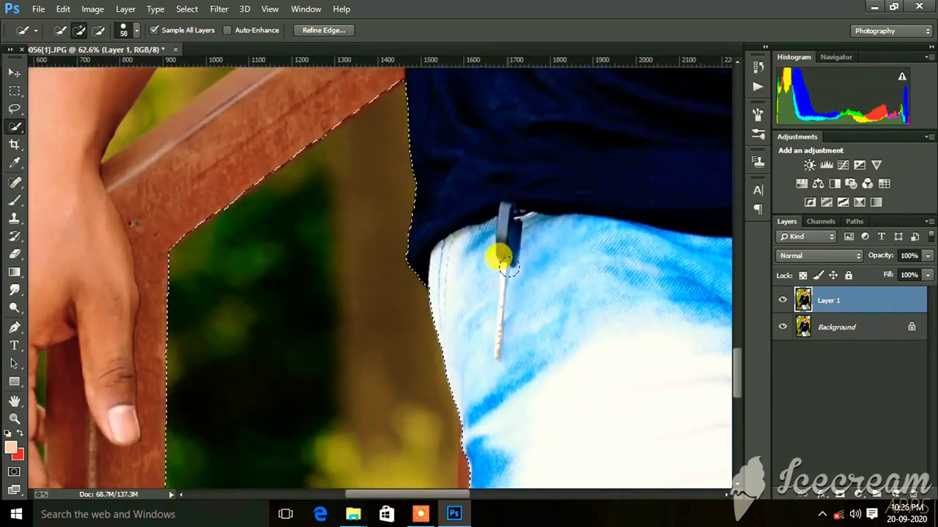
{"action": "scroll", "coordinate": [505, 308], "scroll_direction": "down", "scroll_amount": 4}
{"action": "scroll", "coordinate": [483, 350], "scroll_direction": "down", "scroll_amount": 1}
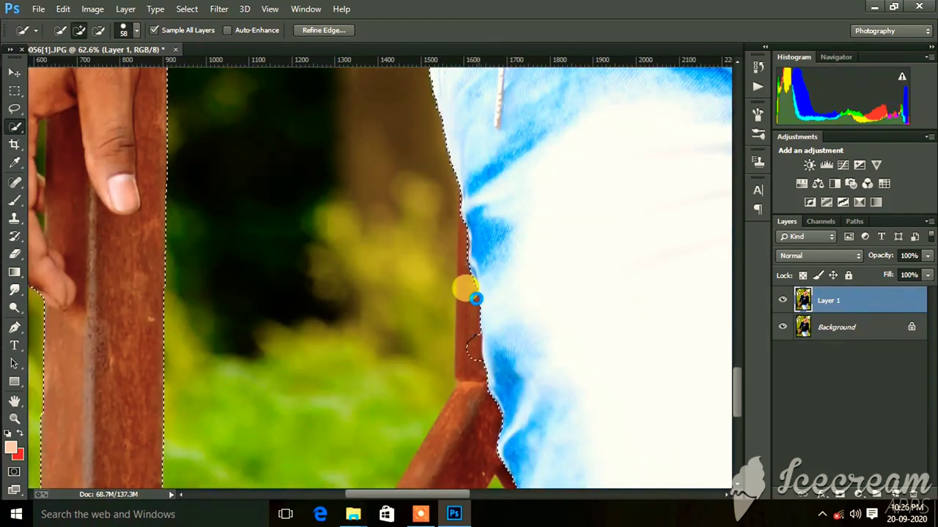
{"action": "left_click_drag", "start_coordinate": [475, 293], "coordinate": [470, 223]}
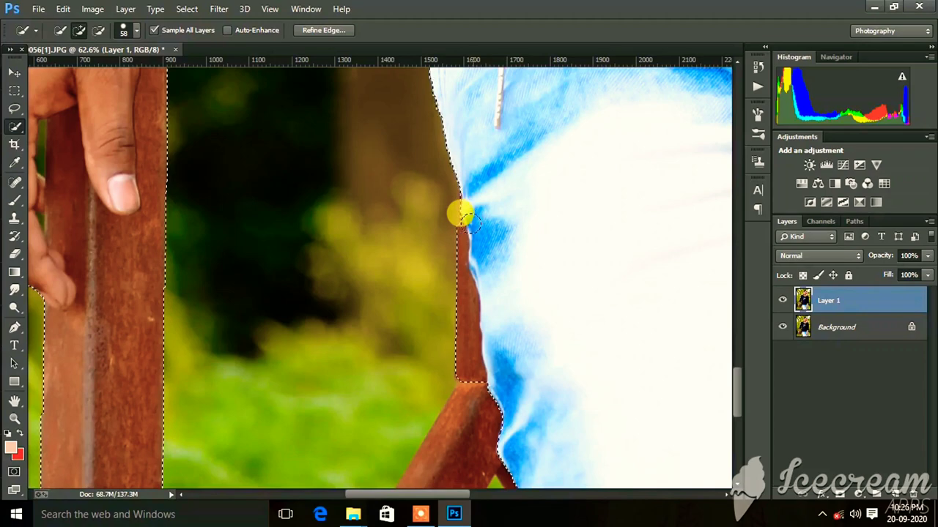
{"action": "scroll", "coordinate": [439, 308], "scroll_direction": "down", "scroll_amount": 5}
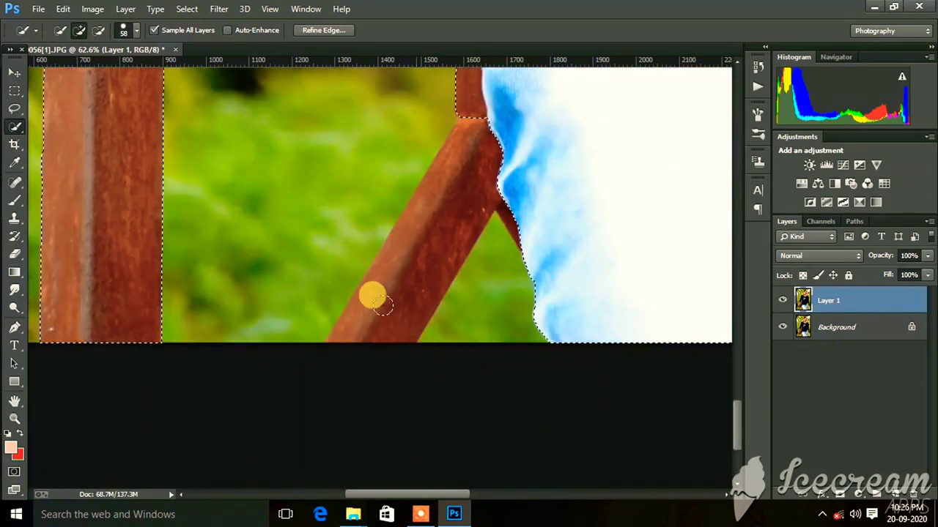
{"action": "mouse_move", "coordinate": [480, 279]}
{"action": "left_mouse_down"}
{"action": "mouse_move", "coordinate": [392, 297]}
{"action": "mouse_move", "coordinate": [477, 260]}
{"action": "left_mouse_up"}
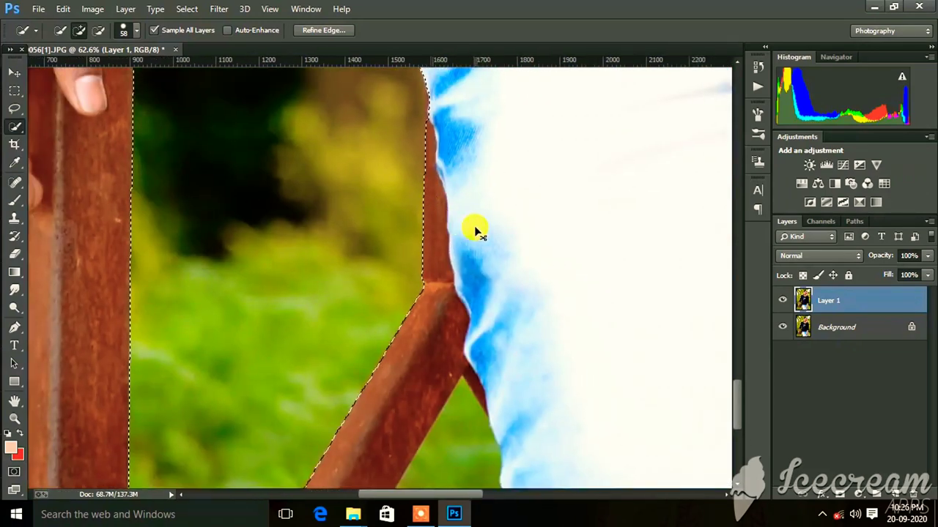
{"action": "scroll", "coordinate": [471, 243], "scroll_direction": "down", "scroll_amount": 3, "text": "alt"}
{"action": "scroll", "coordinate": [486, 251], "scroll_direction": "down", "scroll_amount": 2, "text": "alt"}
{"action": "scroll", "coordinate": [501, 271], "scroll_direction": "up", "scroll_amount": 1, "text": "alt"}
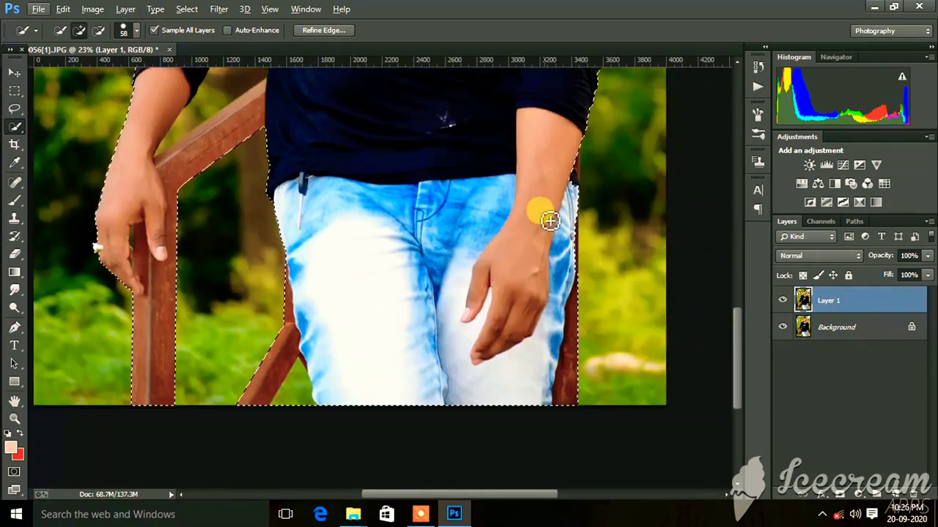
{"action": "scroll", "coordinate": [542, 209], "scroll_direction": "up", "scroll_amount": 3}
{"action": "scroll", "coordinate": [577, 224], "scroll_direction": "up", "scroll_amount": 2, "text": "alt"}
{"action": "scroll", "coordinate": [569, 297], "scroll_direction": "up", "scroll_amount": 1, "text": "alt"}
{"action": "left_click_drag", "start_coordinate": [562, 337], "coordinate": [557, 370]}
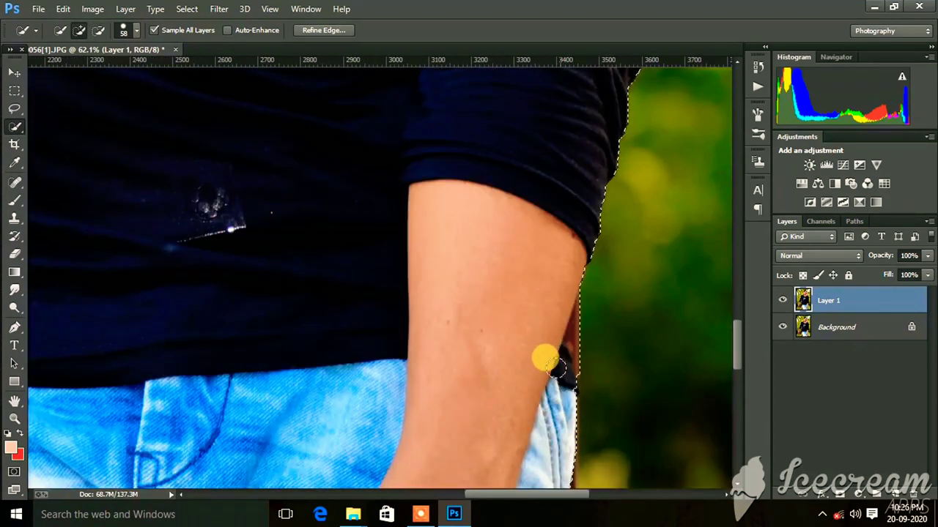
{"action": "scroll", "coordinate": [608, 147], "scroll_direction": "up", "scroll_amount": 3}
- Zoom into the face and open Refine Edge for the selection with Ctrl+Alt+R
{"action": "scroll", "coordinate": [602, 146], "scroll_direction": "up", "scroll_amount": 3}
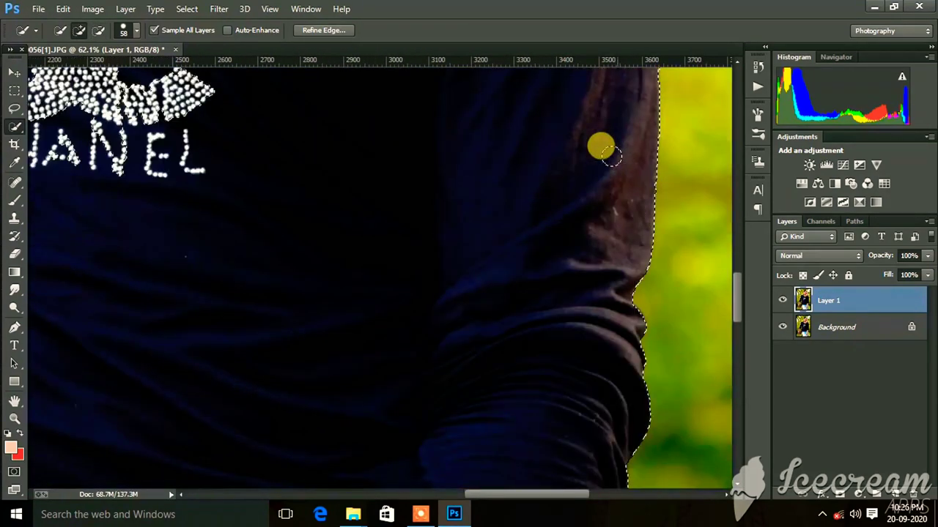
{"action": "scroll", "coordinate": [584, 174], "scroll_direction": "up", "scroll_amount": 2}
{"action": "scroll", "coordinate": [299, 199], "scroll_direction": "left", "scroll_amount": 3}
{"action": "scroll", "coordinate": [245, 169], "scroll_direction": "down", "scroll_amount": 1, "text": "alt"}
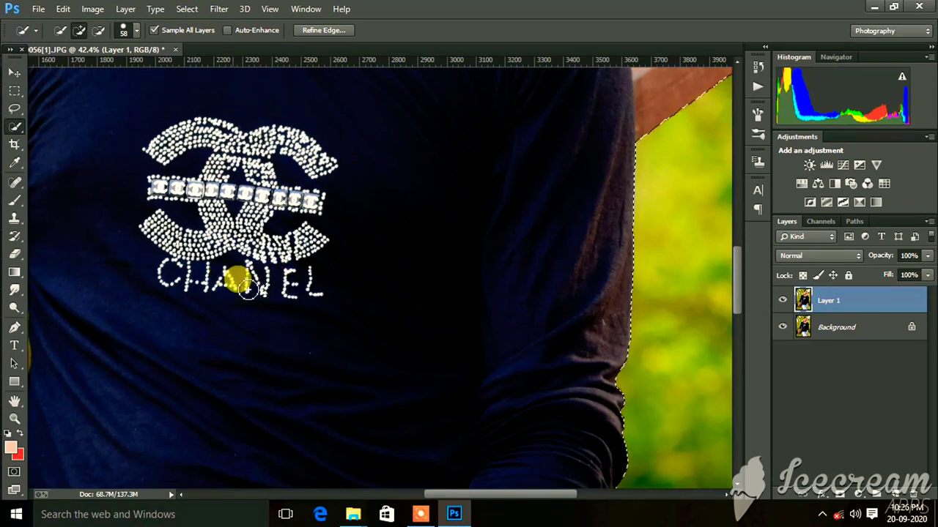
{"action": "left_click", "coordinate": [297, 229]}
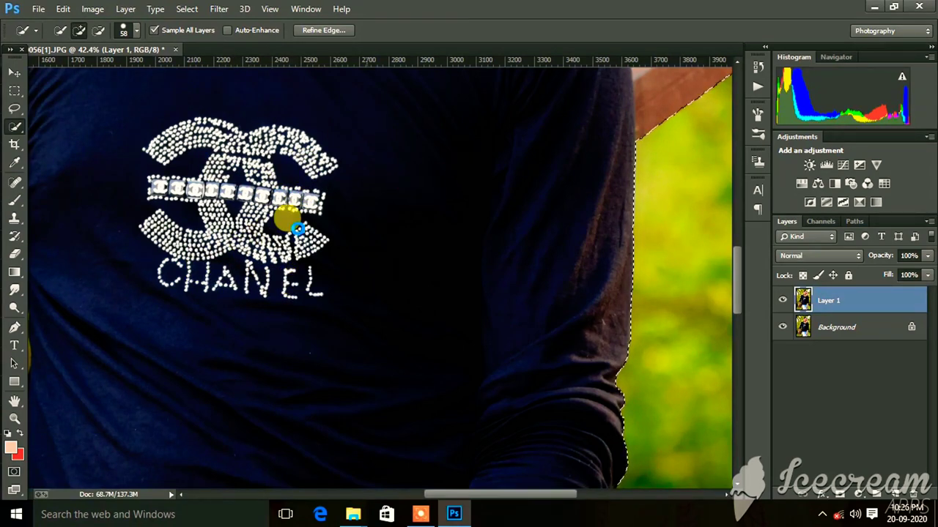
{"action": "scroll", "coordinate": [299, 252], "scroll_direction": "up", "scroll_amount": 5}
{"action": "scroll", "coordinate": [352, 226], "scroll_direction": "up", "scroll_amount": 3}
{"action": "scroll", "coordinate": [203, 194], "scroll_direction": "up", "scroll_amount": 3}
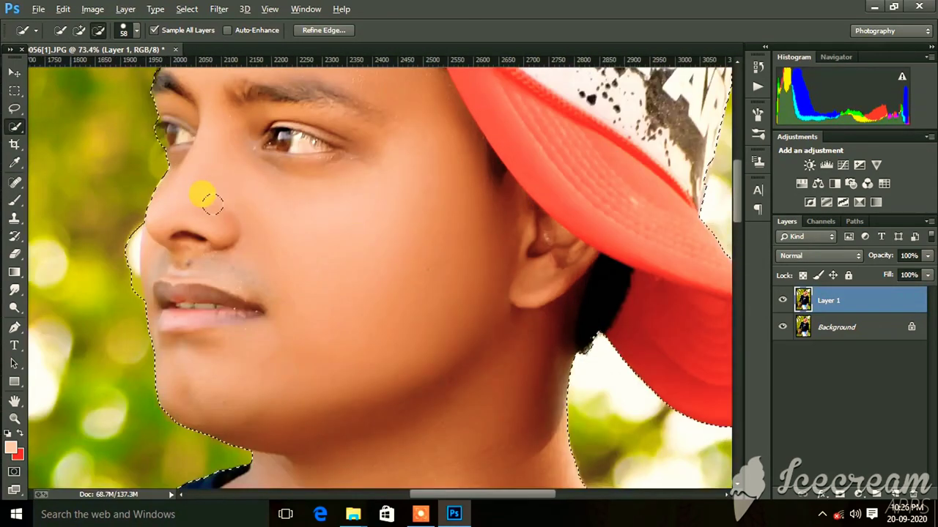
{"action": "scroll", "coordinate": [107, 222], "scroll_direction": "up", "scroll_amount": 2}
{"action": "scroll", "coordinate": [147, 242], "scroll_direction": "up", "scroll_amount": 1}
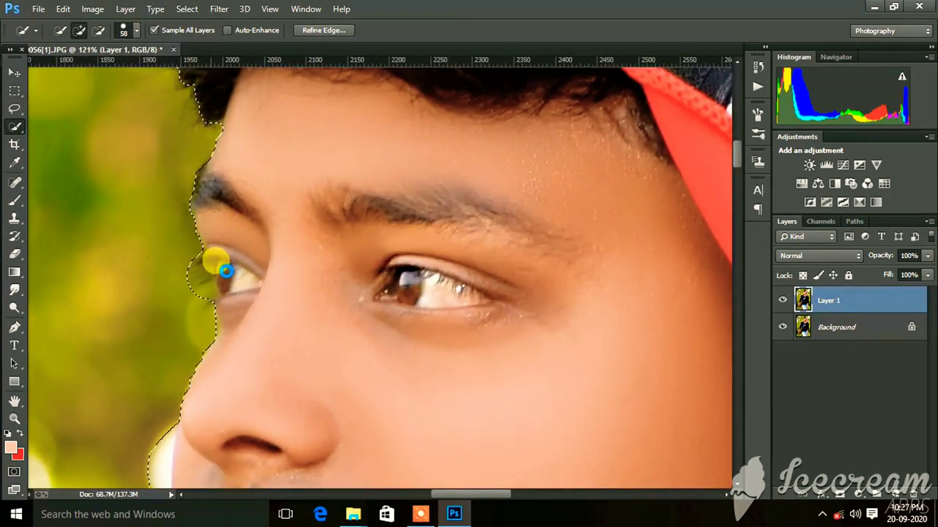
{"action": "scroll", "coordinate": [241, 263], "scroll_direction": "down", "scroll_amount": 1}
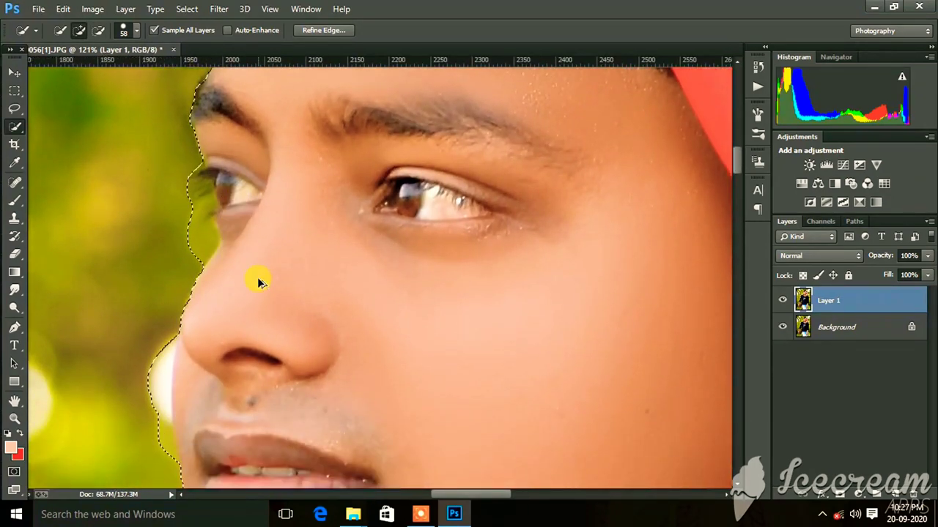
{"action": "key", "text": "ctrl+alt+r"}
- Refine the eye edge, set Smooth 13, Contrast 17 and a negative Shift Edge, and apply
{"action": "mouse_move", "coordinate": [194, 168]}
{"action": "left_mouse_down"}
{"action": "mouse_move", "coordinate": [198, 223]}
{"action": "mouse_move", "coordinate": [300, 234]}
{"action": "left_mouse_up"}
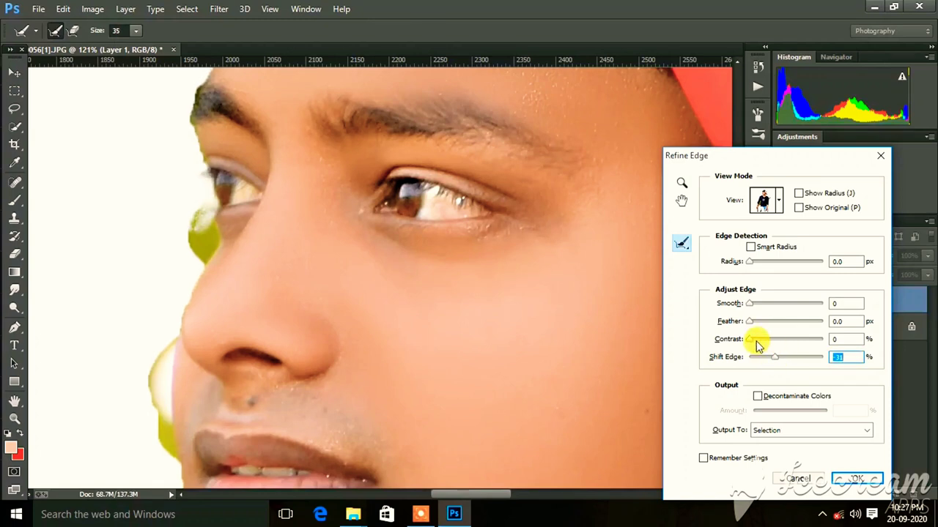
{"action": "left_click_drag", "start_coordinate": [751, 323], "coordinate": [770, 328]}
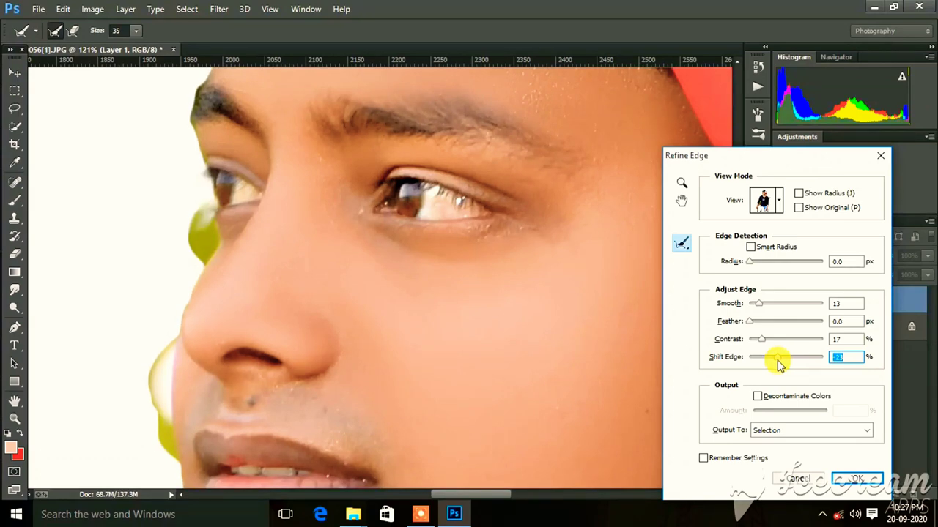
{"action": "left_click", "coordinate": [857, 479]}
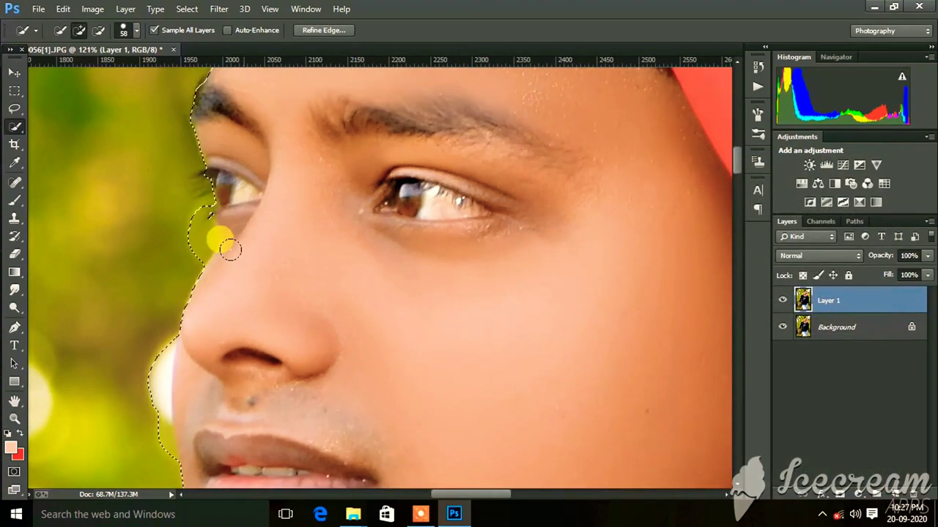
- Touch up the selection edge beside the eye while zooming to check it
{"action": "left_click_drag", "start_coordinate": [219, 244], "coordinate": [245, 268]}
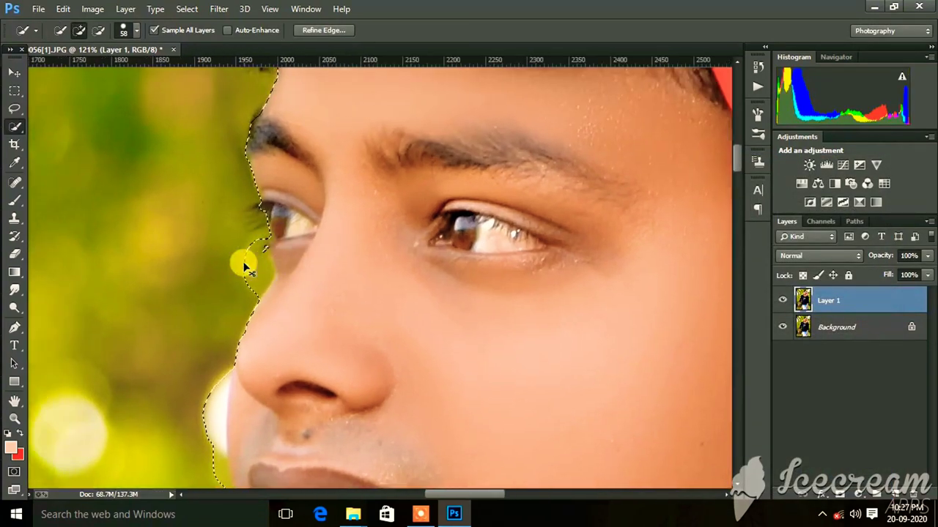
{"action": "scroll", "coordinate": [241, 249], "scroll_direction": "up", "scroll_amount": 2}
{"action": "scroll", "coordinate": [205, 190], "scroll_direction": "up", "scroll_amount": 1}
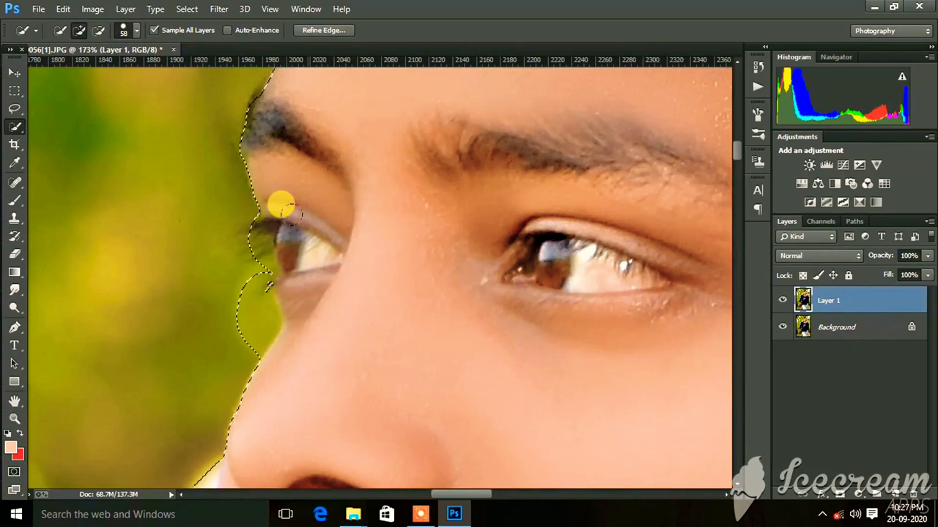
{"action": "scroll", "coordinate": [322, 249], "scroll_direction": "down", "scroll_amount": 3}
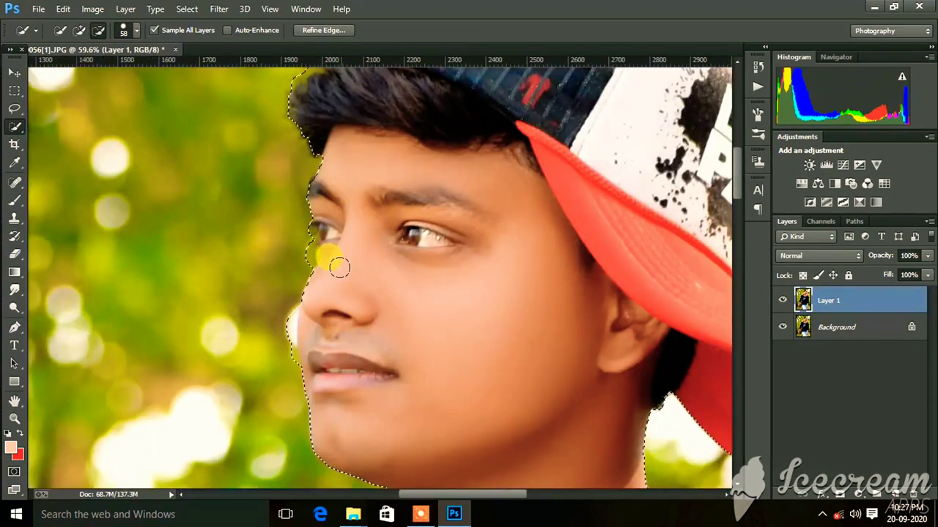
{"action": "scroll", "coordinate": [279, 227], "scroll_direction": "up", "scroll_amount": 2}
{"action": "scroll", "coordinate": [315, 239], "scroll_direction": "down", "scroll_amount": 2}
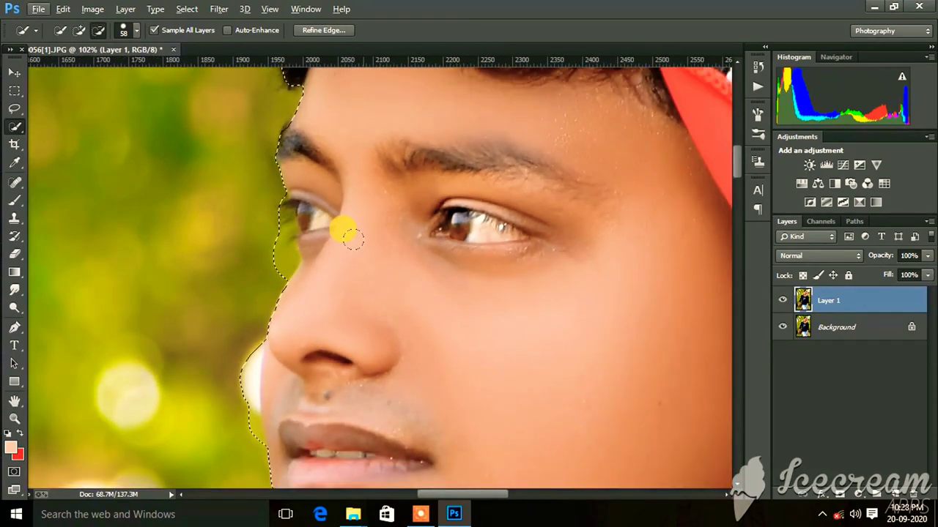
{"action": "scroll", "coordinate": [351, 236], "scroll_direction": "down", "scroll_amount": 2}
{"action": "scroll", "coordinate": [360, 241], "scroll_direction": "up", "scroll_amount": 2}
{"action": "scroll", "coordinate": [324, 226], "scroll_direction": "up", "scroll_amount": 1}
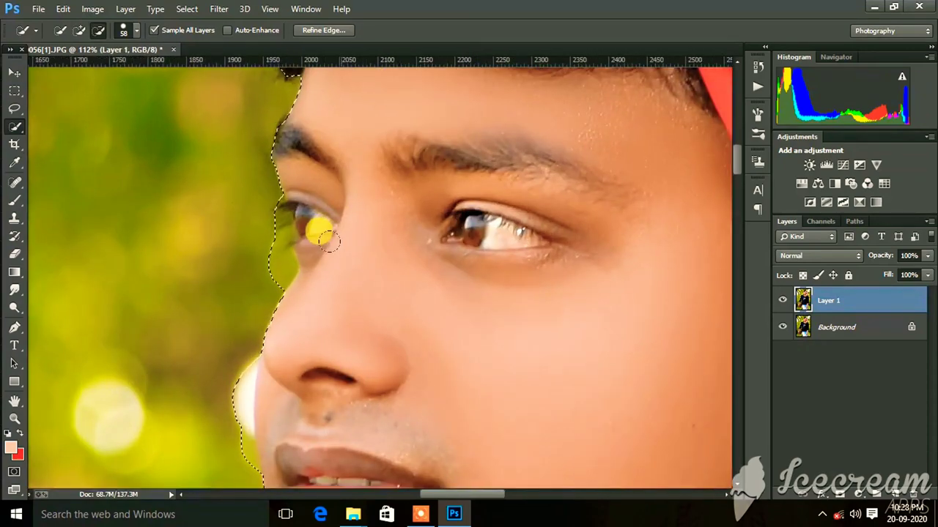
{"action": "scroll", "coordinate": [324, 226], "scroll_direction": "up", "scroll_amount": 1}
{"action": "scroll", "coordinate": [329, 189], "scroll_direction": "down", "scroll_amount": 2}
{"action": "scroll", "coordinate": [322, 183], "scroll_direction": "down", "scroll_amount": 1}
{"action": "scroll", "coordinate": [329, 186], "scroll_direction": "down", "scroll_amount": 3}
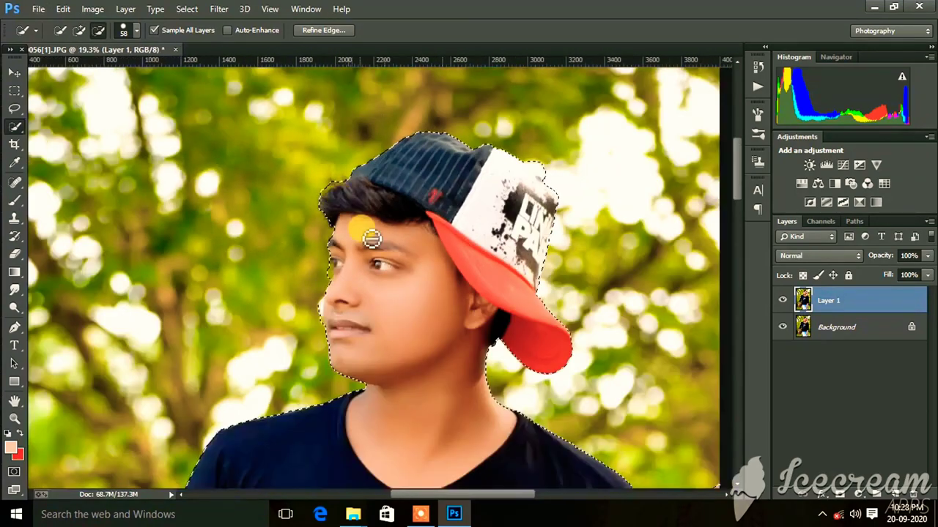
{"action": "scroll", "coordinate": [368, 237], "scroll_direction": "down", "scroll_amount": 1}
{"action": "scroll", "coordinate": [414, 258], "scroll_direction": "down", "scroll_amount": 2}
{"action": "scroll", "coordinate": [429, 262], "scroll_direction": "down", "scroll_amount": 1}
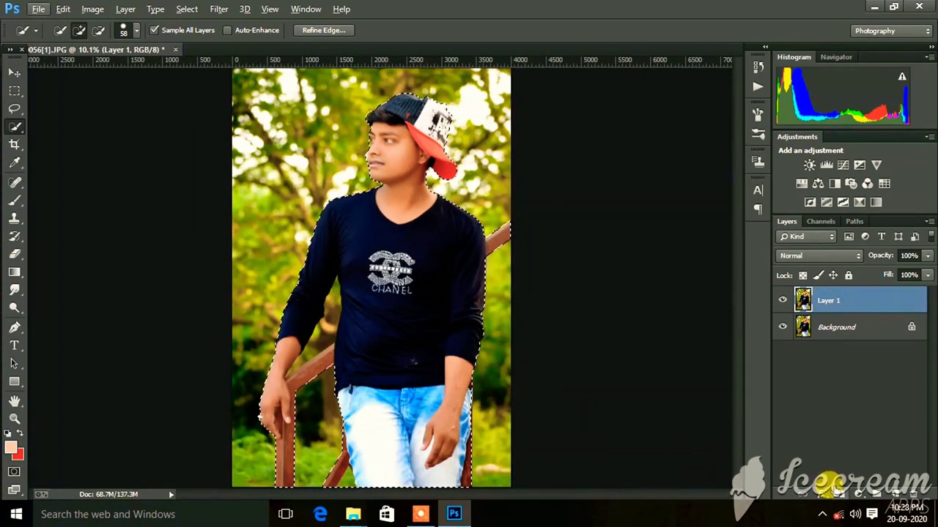
- Turn the selection into a mask on Layer 1 and hide the Background layer
{"action": "left_click", "coordinate": [833, 489]}
{"action": "left_click", "coordinate": [782, 326]}
{"action": "scroll", "coordinate": [445, 291], "scroll_direction": "down", "scroll_amount": 2}
{"action": "scroll", "coordinate": [383, 178], "scroll_direction": "up", "scroll_amount": 2}
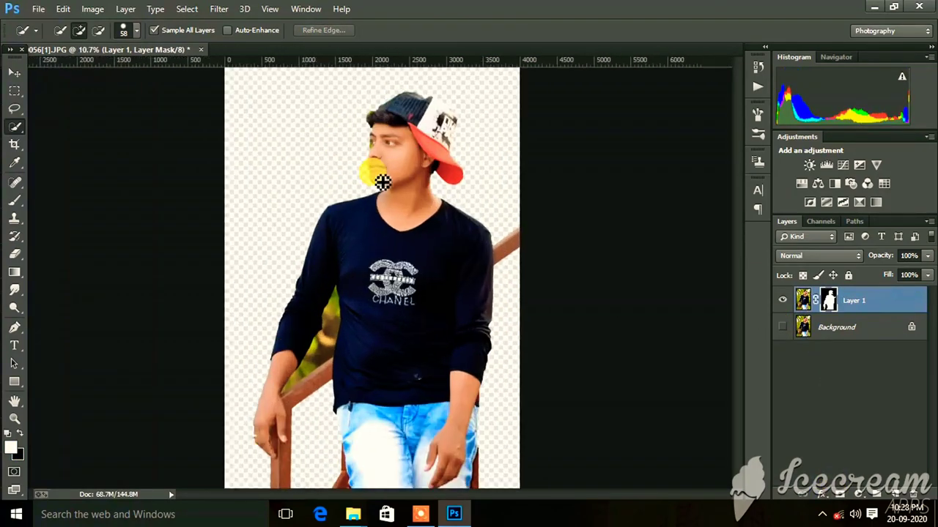
{"action": "scroll", "coordinate": [381, 180], "scroll_direction": "up", "scroll_amount": 2}
{"action": "scroll", "coordinate": [381, 181], "scroll_direction": "up", "scroll_amount": 2}
{"action": "scroll", "coordinate": [373, 245], "scroll_direction": "up", "scroll_amount": 1}
{"action": "scroll", "coordinate": [153, 278], "scroll_direction": "up", "scroll_amount": 2}
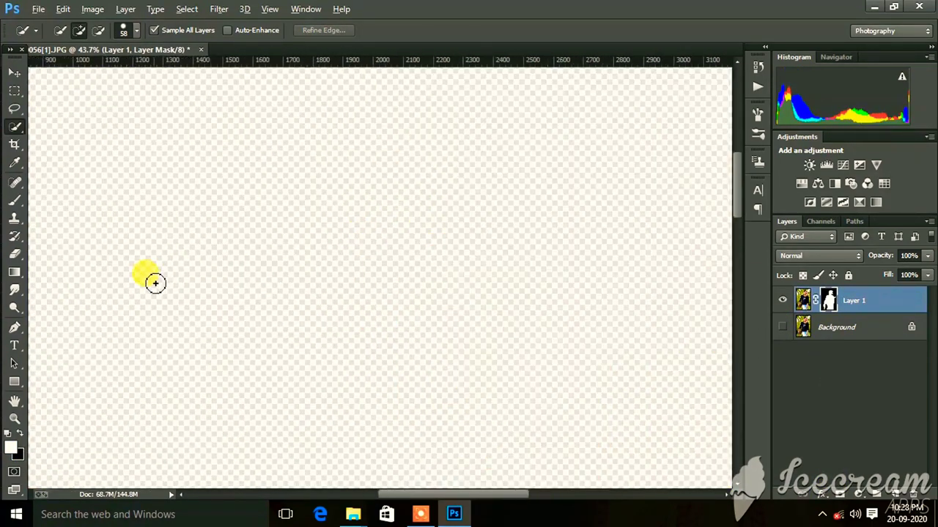
{"action": "scroll", "coordinate": [110, 271], "scroll_direction": "down", "scroll_amount": 1}
- Erase the yellow fringe along the face edge with a hard round Eraser brush
{"action": "left_click", "coordinate": [14, 255]}
{"action": "scroll", "coordinate": [378, 266], "scroll_direction": "up", "scroll_amount": 2}
{"action": "scroll", "coordinate": [230, 74], "scroll_direction": "up", "scroll_amount": 2}
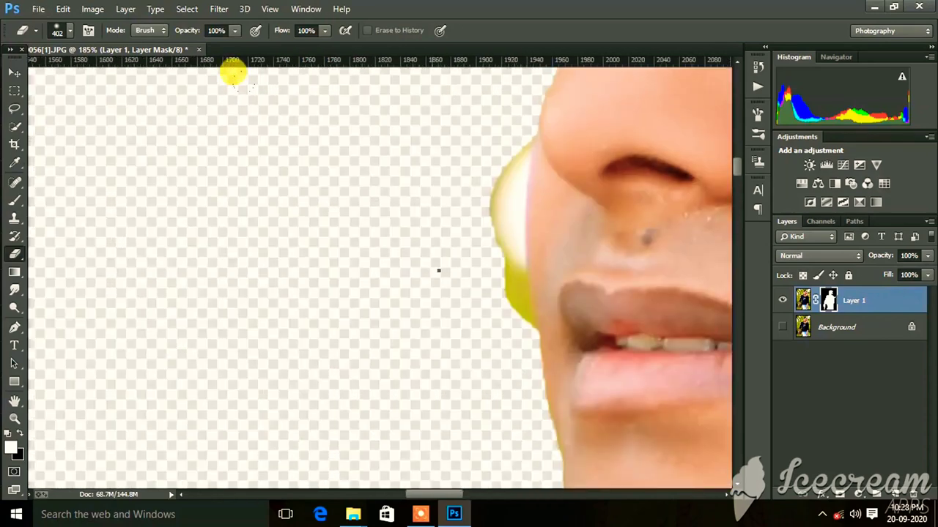
{"action": "right_click", "coordinate": [440, 273]}
{"action": "right_click", "coordinate": [453, 235]}
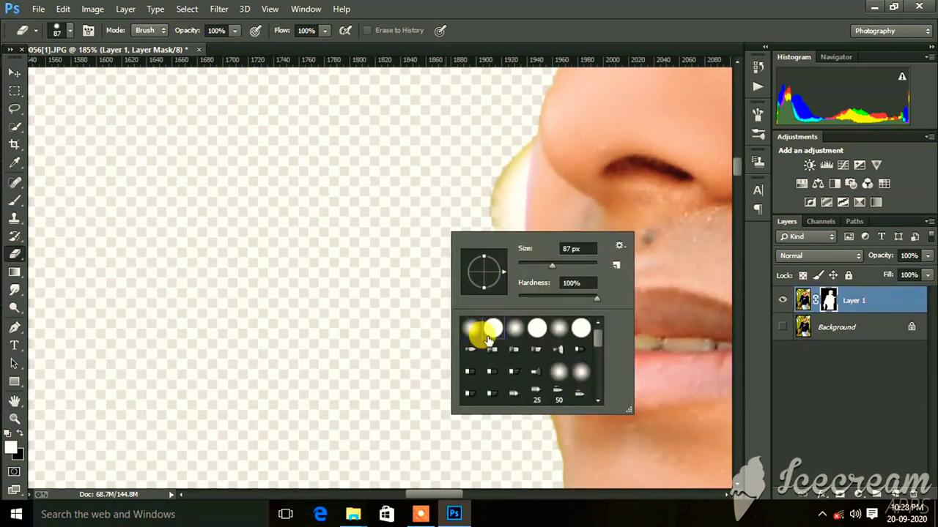
{"action": "left_click", "coordinate": [375, 179]}
{"action": "left_click_drag", "start_coordinate": [448, 192], "coordinate": [423, 175]}
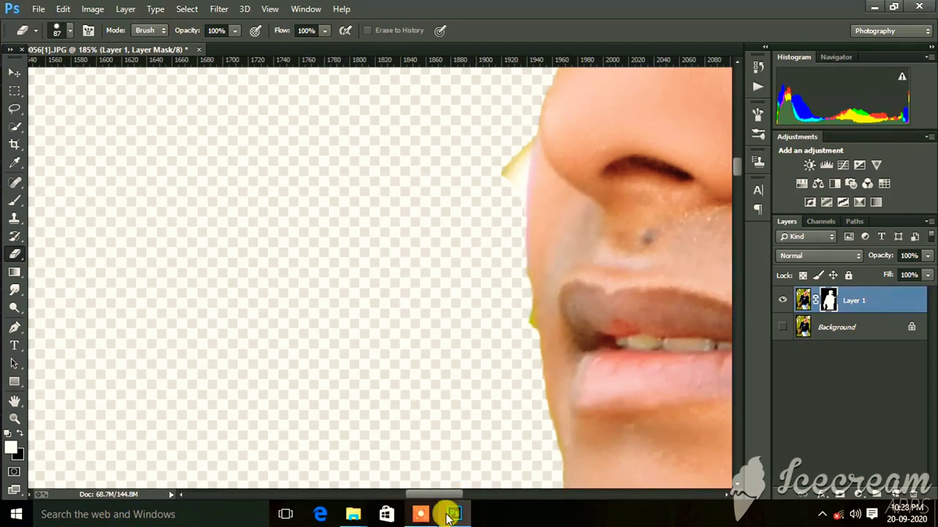
- Load Layer 1's mask as a selection and expand it by 20 pixels
{"action": "left_click", "coordinate": [423, 514]}
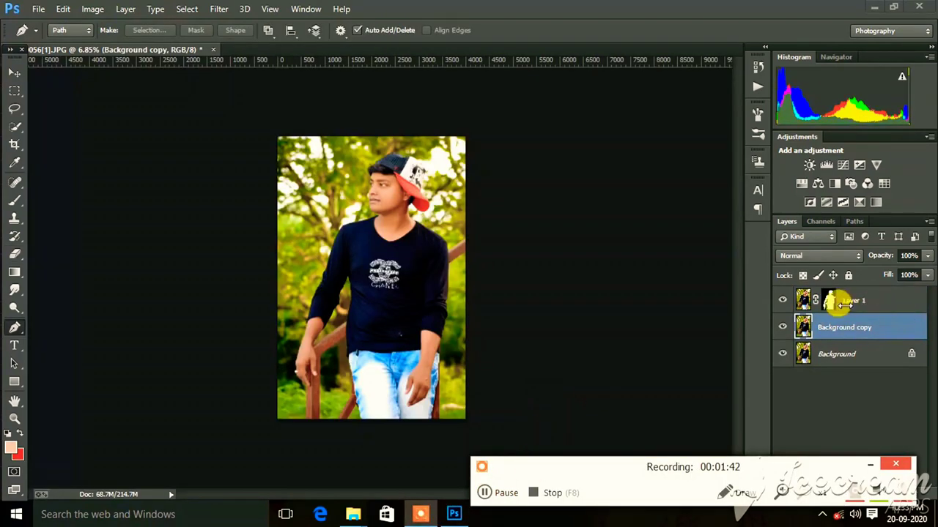
{"action": "left_click", "coordinate": [15, 71]}
{"action": "left_click", "coordinate": [803, 301]}
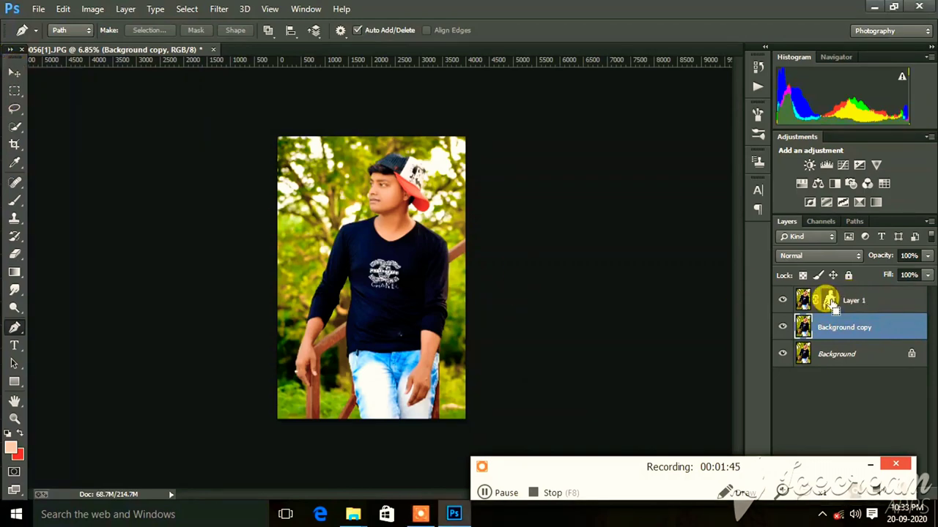
{"action": "scroll", "coordinate": [383, 211], "scroll_direction": "up", "scroll_amount": 3}
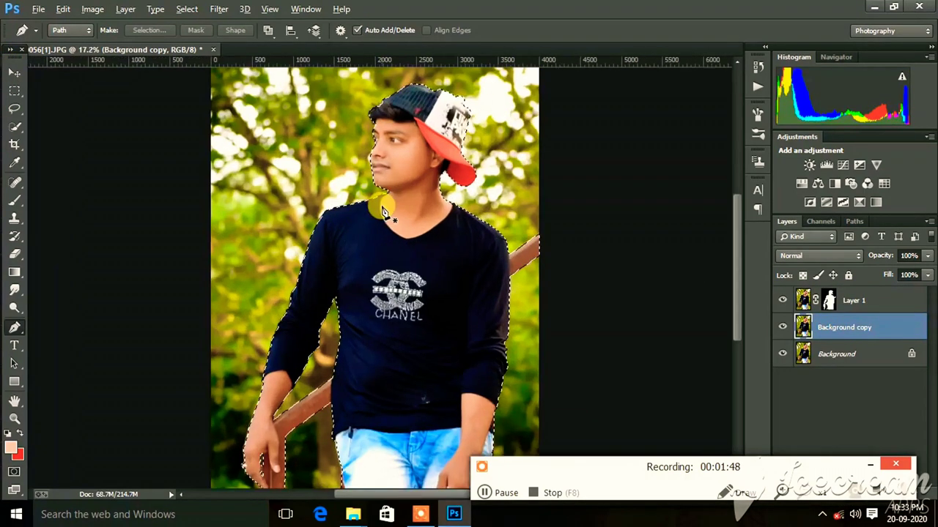
{"action": "left_click", "coordinate": [187, 8]}
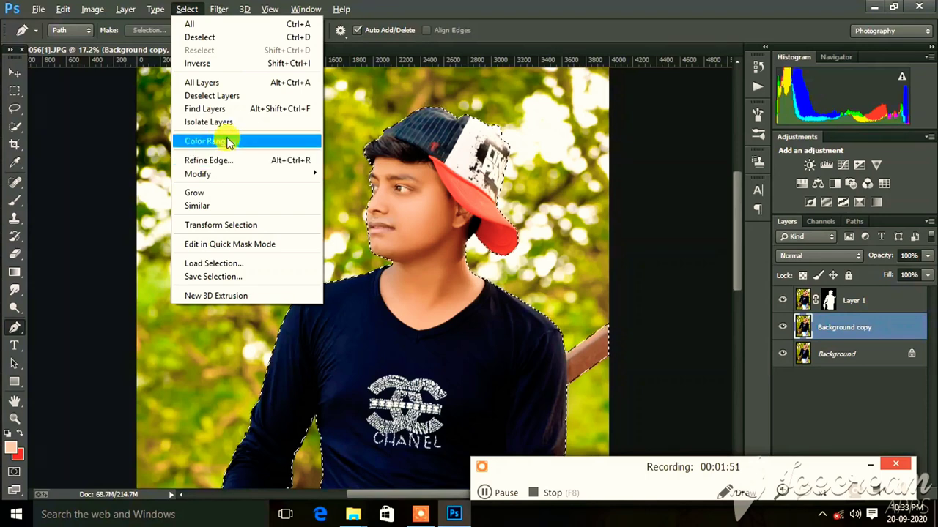
{"action": "mouse_move", "coordinate": [198, 174]}
{"action": "left_click", "coordinate": [367, 204]}
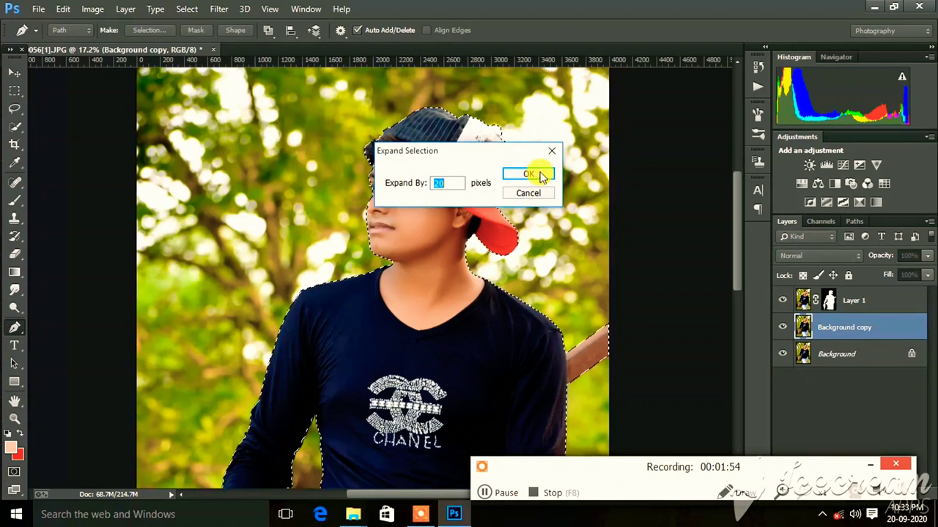
{"action": "left_click", "coordinate": [541, 176]}
- Content-Aware fill the expanded selection on the Background copy layer
{"action": "right_click", "coordinate": [438, 210]}
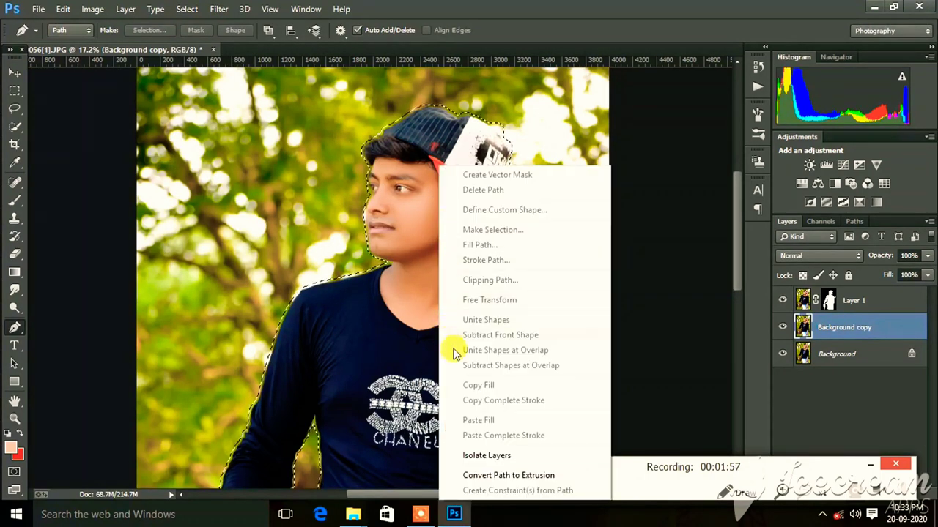
{"action": "left_click", "coordinate": [15, 129]}
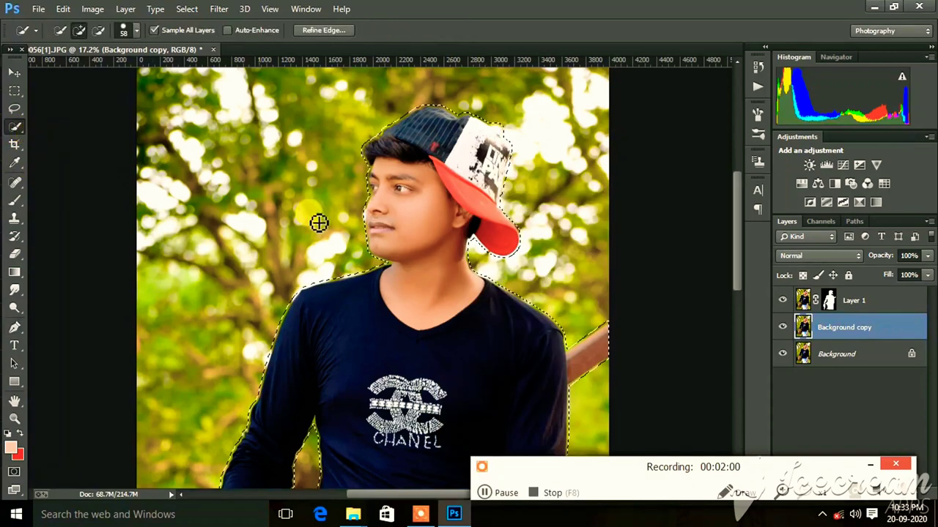
{"action": "right_click", "coordinate": [429, 233]}
{"action": "left_click", "coordinate": [449, 407]}
{"action": "left_click", "coordinate": [547, 139]}
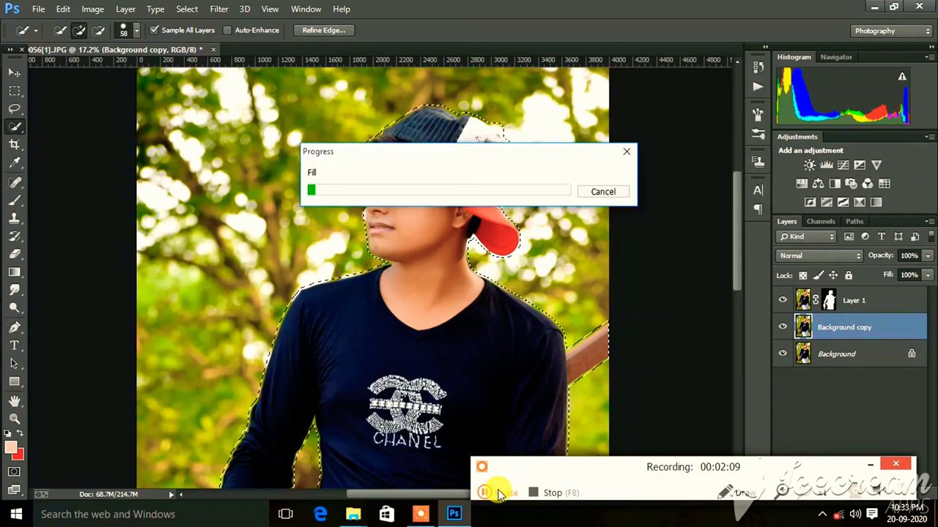
- Hide Layer 1, deselect, and toggle the man's layer to compare the filled backdrop
{"action": "left_click", "coordinate": [499, 493]}
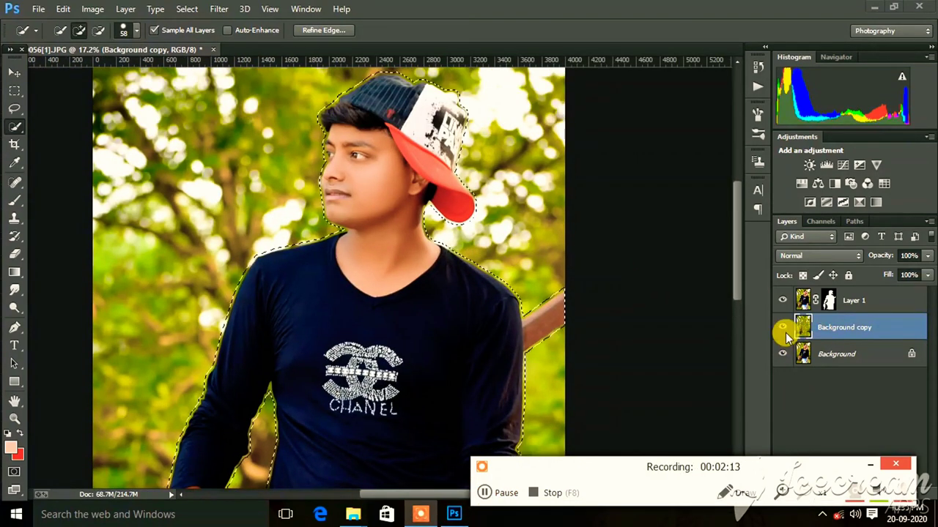
{"action": "left_click", "coordinate": [782, 327]}
{"action": "left_click", "coordinate": [782, 301]}
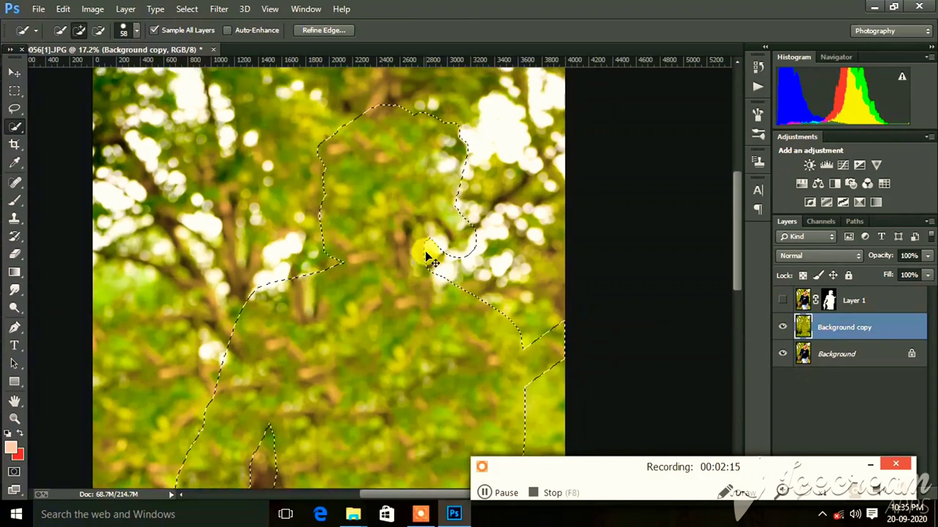
{"action": "key", "text": "ctrl+d"}
{"action": "scroll", "coordinate": [431, 256], "scroll_direction": "down", "scroll_amount": 3}
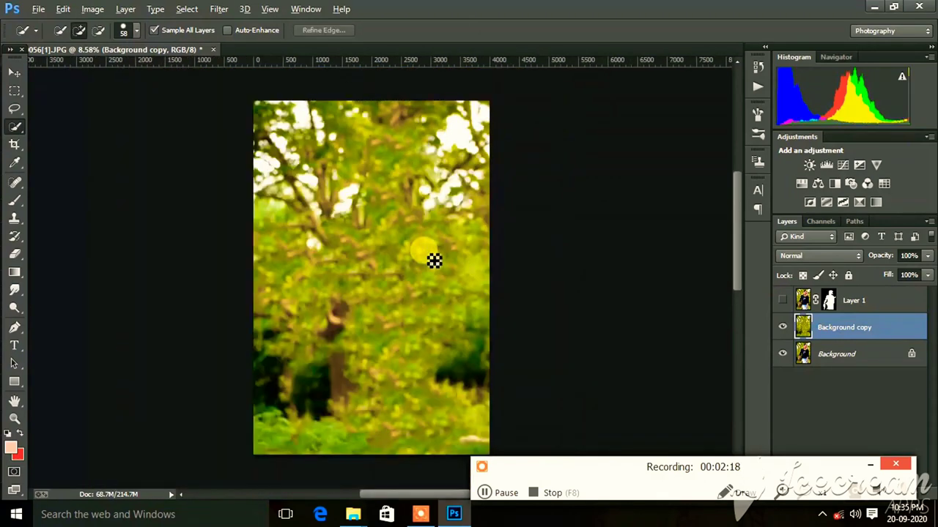
{"action": "scroll", "coordinate": [403, 197], "scroll_direction": "up", "scroll_amount": 3}
{"action": "scroll", "coordinate": [352, 206], "scroll_direction": "up", "scroll_amount": 2}
{"action": "left_click", "coordinate": [781, 302]}
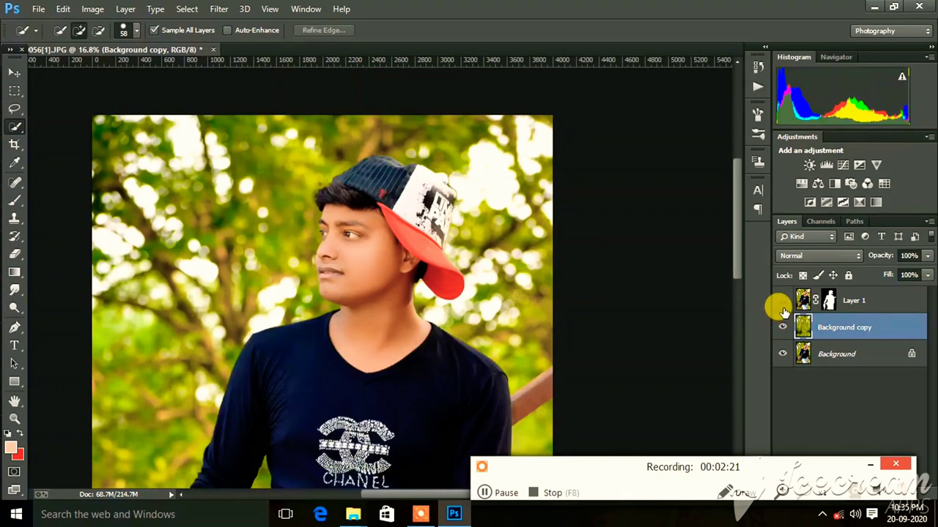
{"action": "scroll", "coordinate": [543, 283], "scroll_direction": "down", "scroll_amount": 3}
- Apply a Camera Raw HSL tweak: Yellows hue -8 and Yellows saturation +6
{"action": "left_click", "coordinate": [218, 9]}
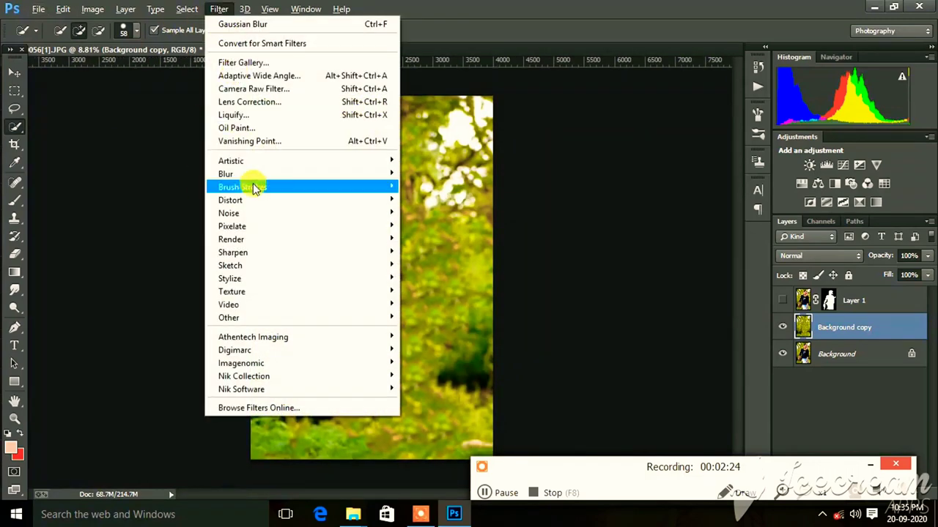
{"action": "left_click", "coordinate": [263, 88]}
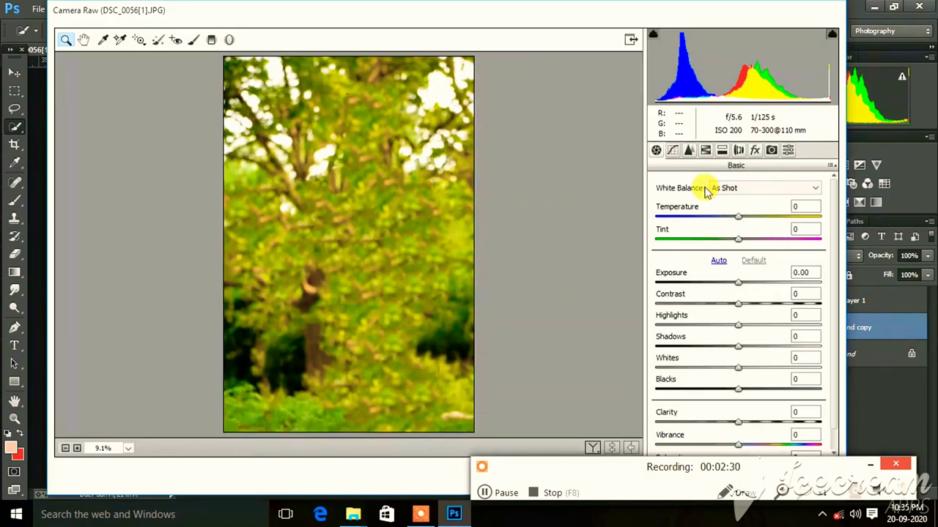
{"action": "left_click", "coordinate": [673, 150]}
{"action": "left_click", "coordinate": [704, 151]}
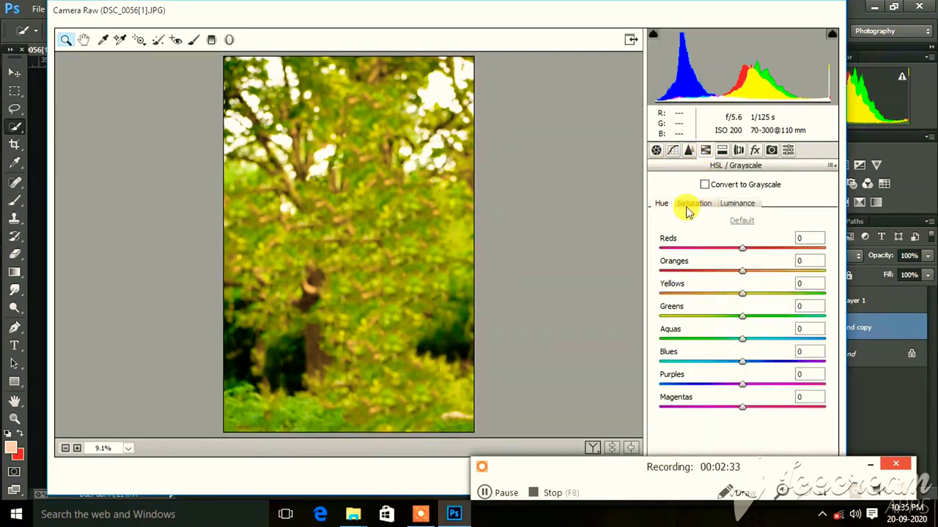
{"action": "mouse_move", "coordinate": [742, 290]}
{"action": "left_mouse_down"}
{"action": "mouse_move", "coordinate": [665, 296]}
{"action": "mouse_move", "coordinate": [722, 291]}
{"action": "mouse_move", "coordinate": [798, 325]}
{"action": "mouse_move", "coordinate": [742, 325]}
{"action": "mouse_move", "coordinate": [744, 333]}
{"action": "left_mouse_up"}
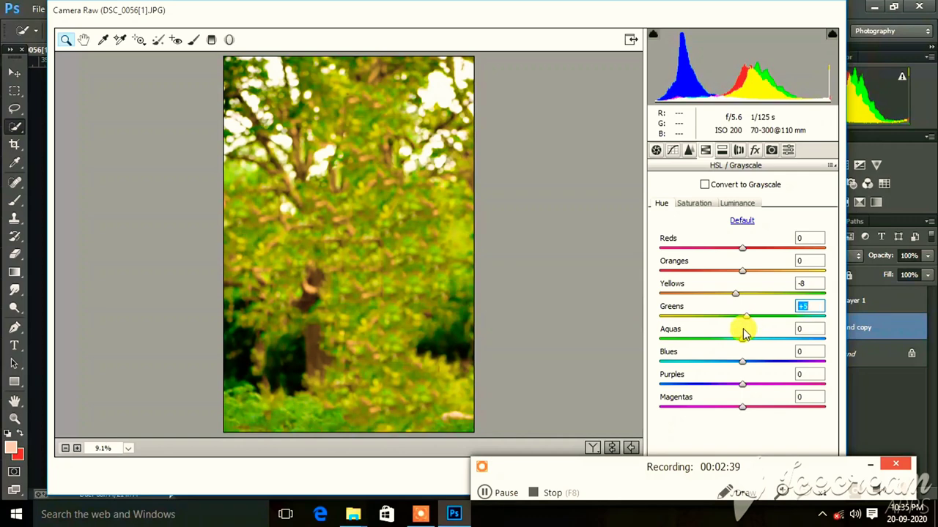
{"action": "left_click", "coordinate": [695, 205]}
{"action": "mouse_move", "coordinate": [742, 293]}
{"action": "left_mouse_down"}
{"action": "mouse_move", "coordinate": [766, 295]}
{"action": "mouse_move", "coordinate": [744, 297]}
{"action": "left_mouse_up"}
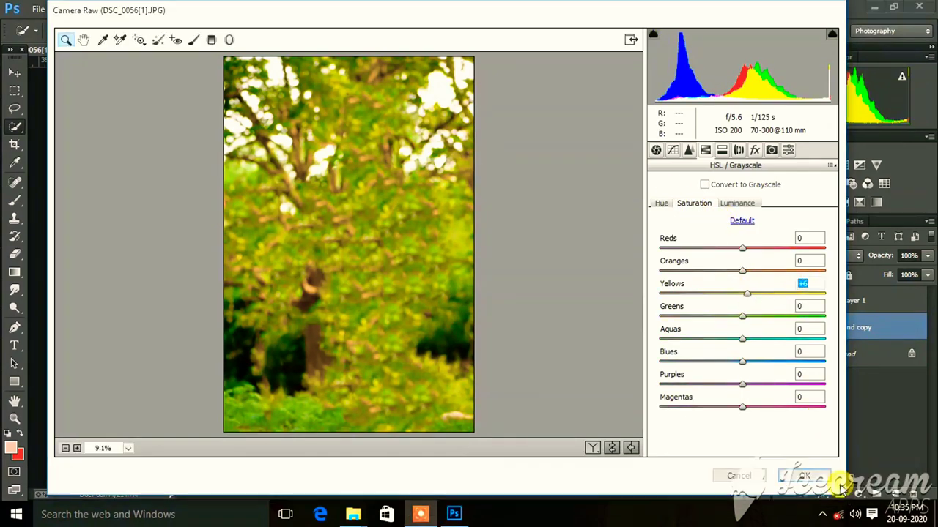
{"action": "left_click", "coordinate": [796, 474]}
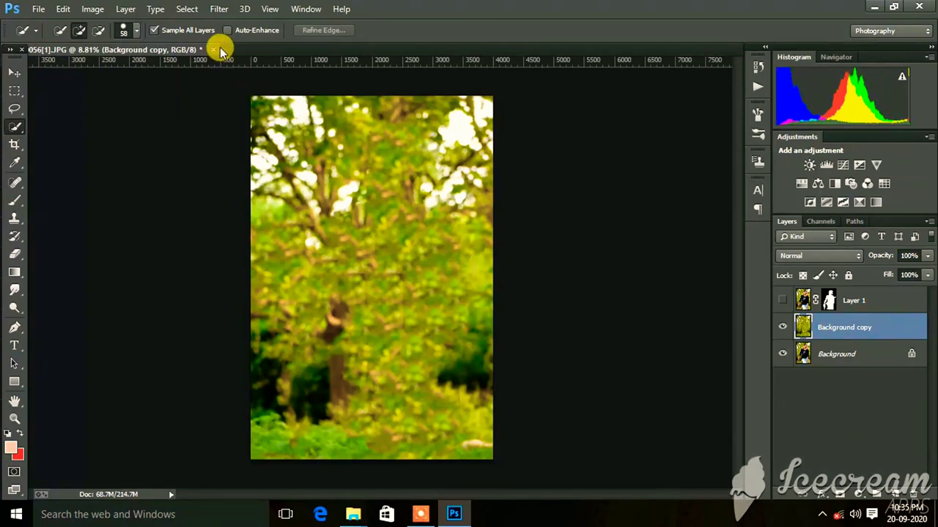
{"action": "left_click", "coordinate": [219, 9]}
- Brighten the foliage backdrop with a Perfectly Clear Essentials preset in Perfectly Clear v3
{"action": "left_click", "coordinate": [444, 339]}
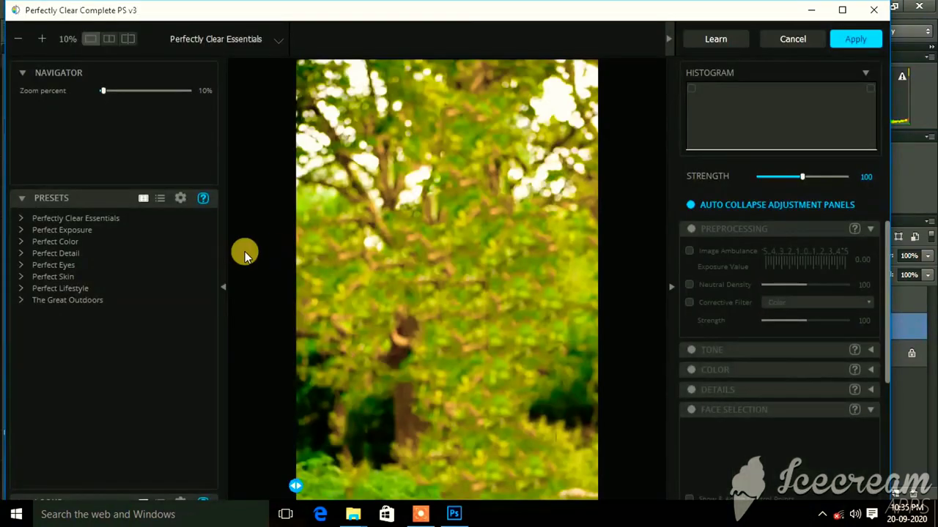
{"action": "left_click", "coordinate": [21, 219]}
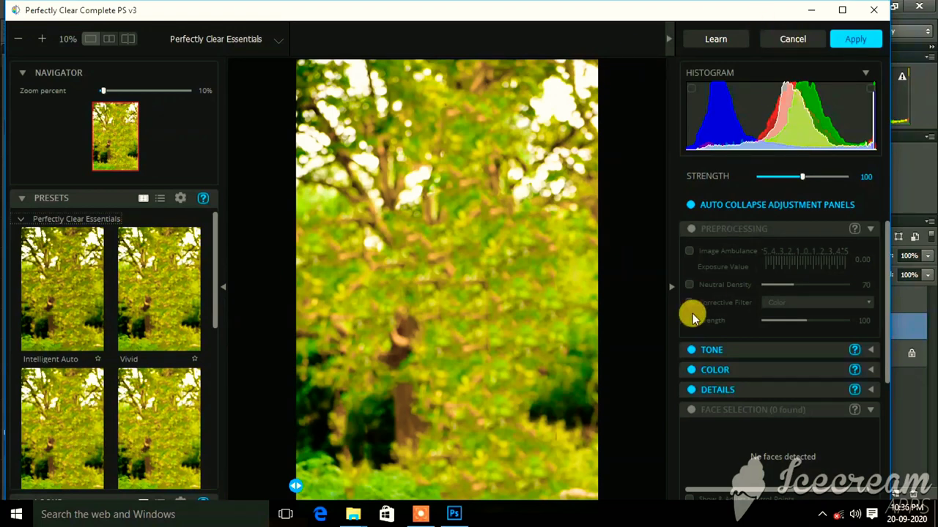
{"action": "left_click", "coordinate": [421, 514]}
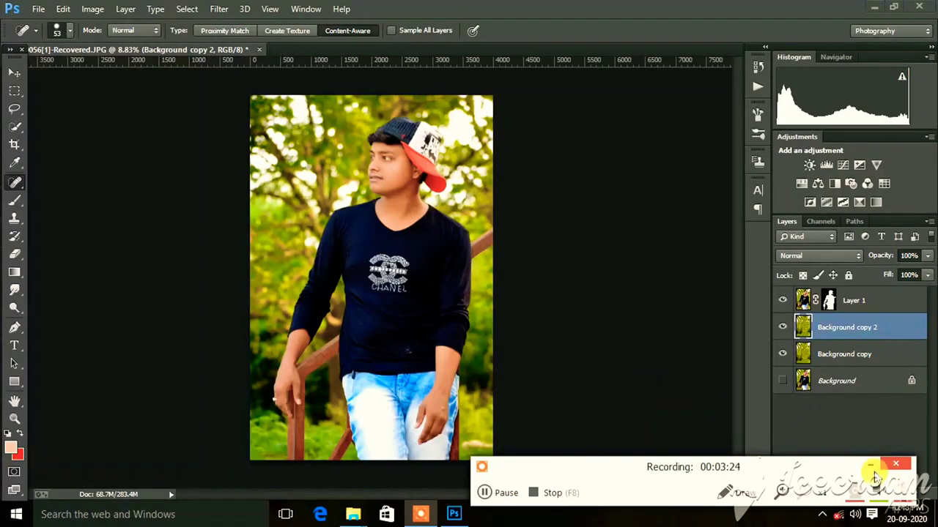
- Add a Color Lookup adjustment layer using the 2Strip.look 3DLUT file
{"action": "left_click", "coordinate": [871, 466]}
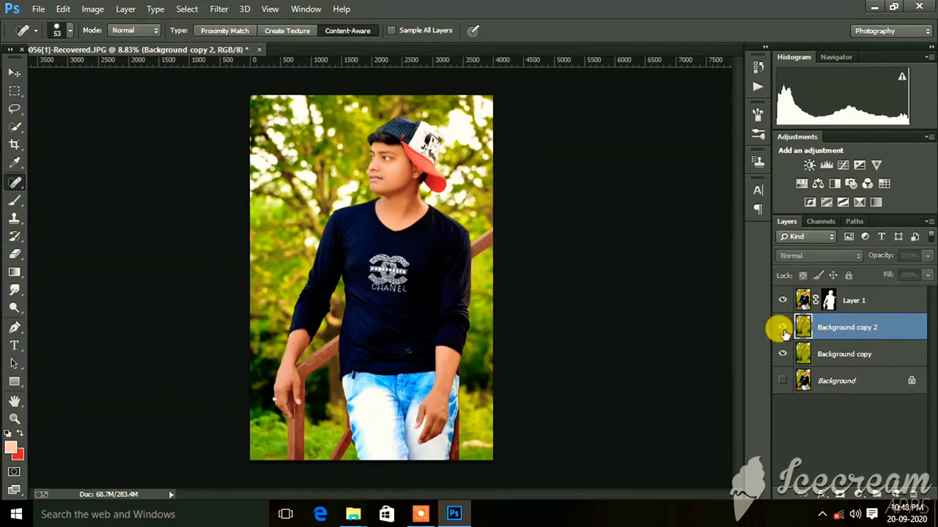
{"action": "left_click", "coordinate": [848, 492]}
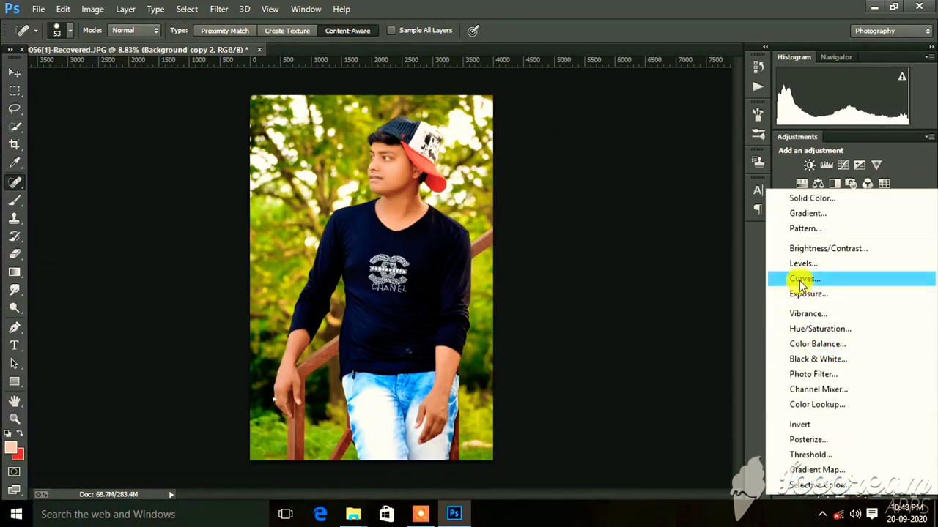
{"action": "left_click", "coordinate": [814, 404]}
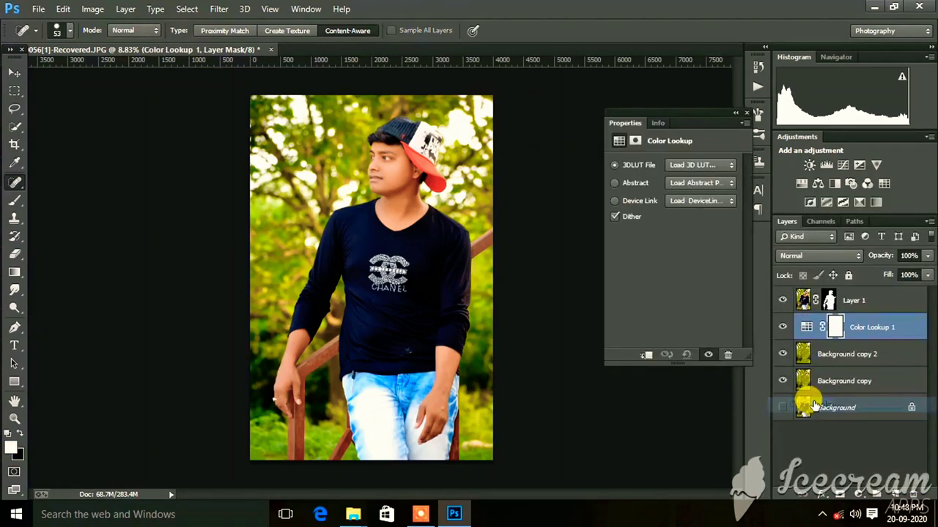
{"action": "left_click", "coordinate": [697, 165]}
{"action": "left_click", "coordinate": [698, 220]}
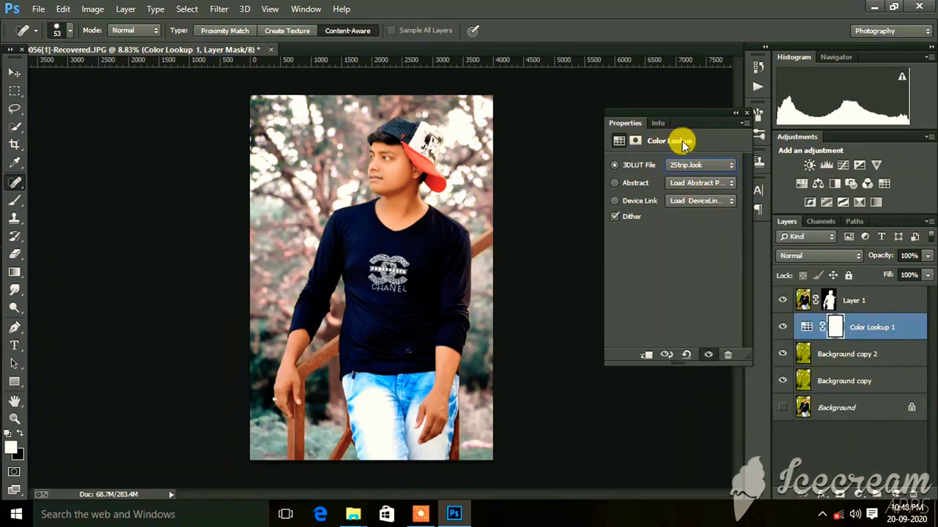
{"action": "left_click", "coordinate": [747, 114]}
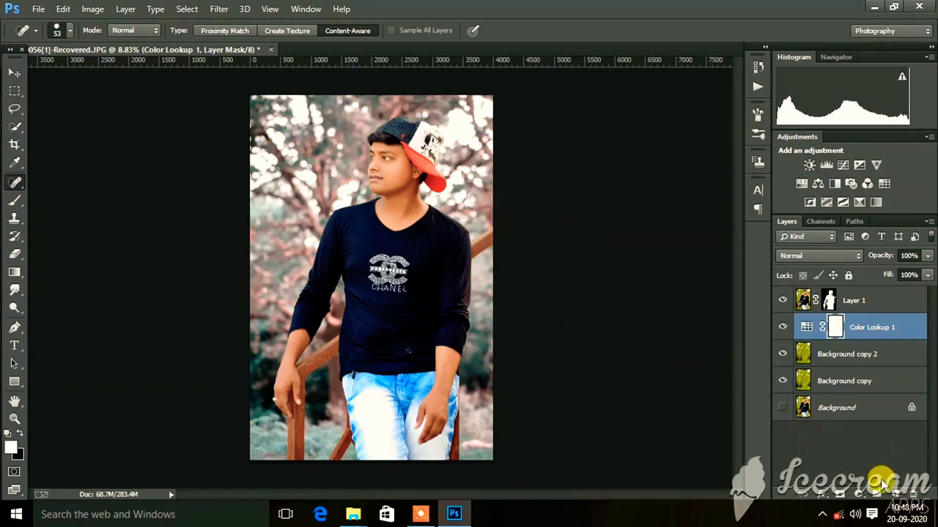
- Add a second 2Strip.look Color Lookup layer and toggle its visibility to compare
{"action": "left_click", "coordinate": [861, 498]}
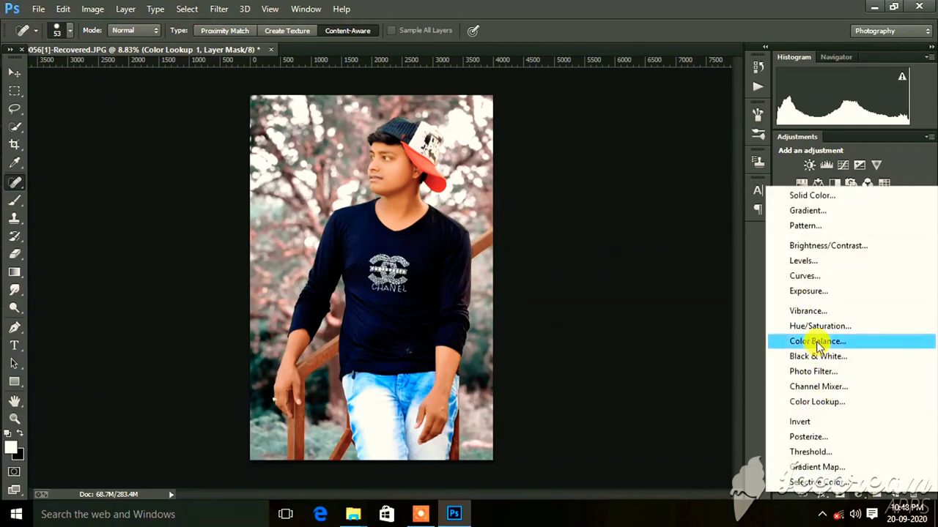
{"action": "left_click", "coordinate": [814, 401]}
{"action": "left_click", "coordinate": [709, 167]}
{"action": "left_click", "coordinate": [696, 220]}
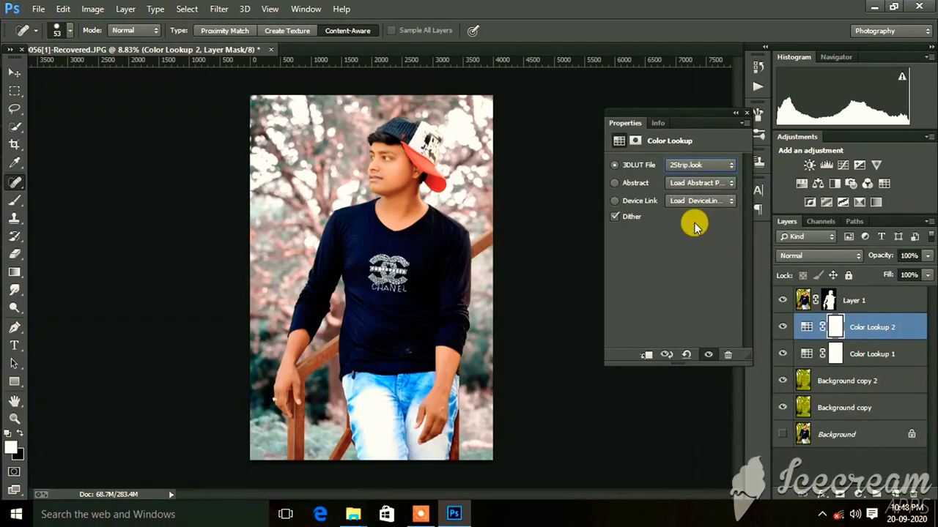
{"action": "left_click", "coordinate": [747, 113]}
{"action": "left_click", "coordinate": [782, 327]}
{"action": "left_click", "coordinate": [782, 327]}
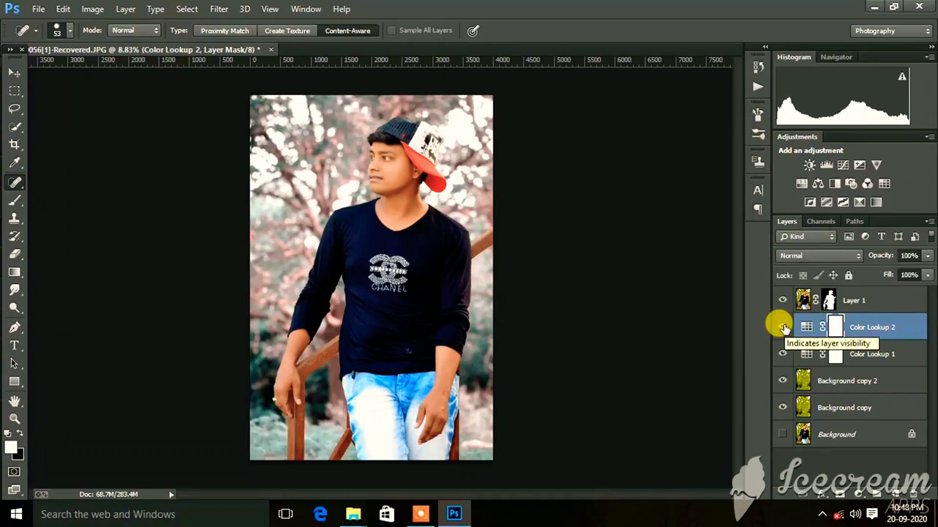
{"action": "left_click", "coordinate": [816, 387]}
- In the Camera Raw Filter, set Exposure -1.15 and HSL luminance Yellows +13, Oranges -25
{"action": "left_click", "coordinate": [219, 9]}
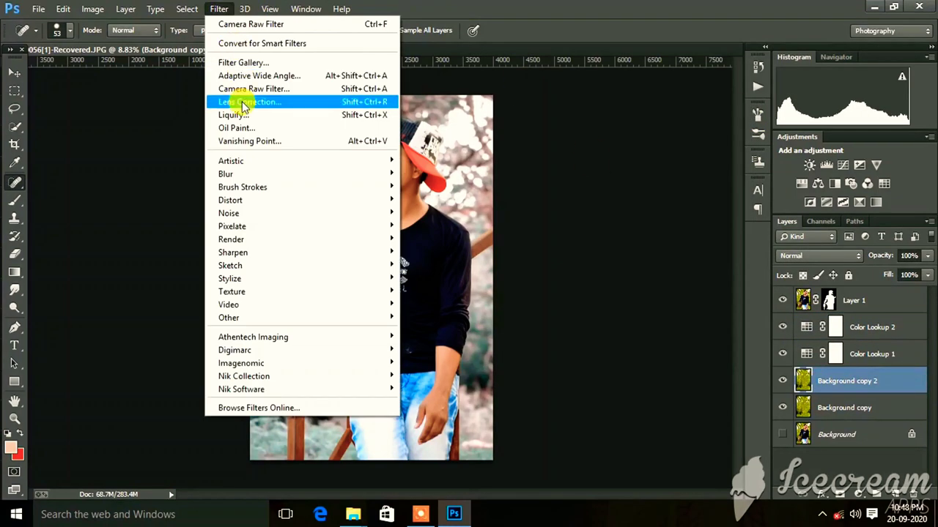
{"action": "left_click", "coordinate": [245, 91]}
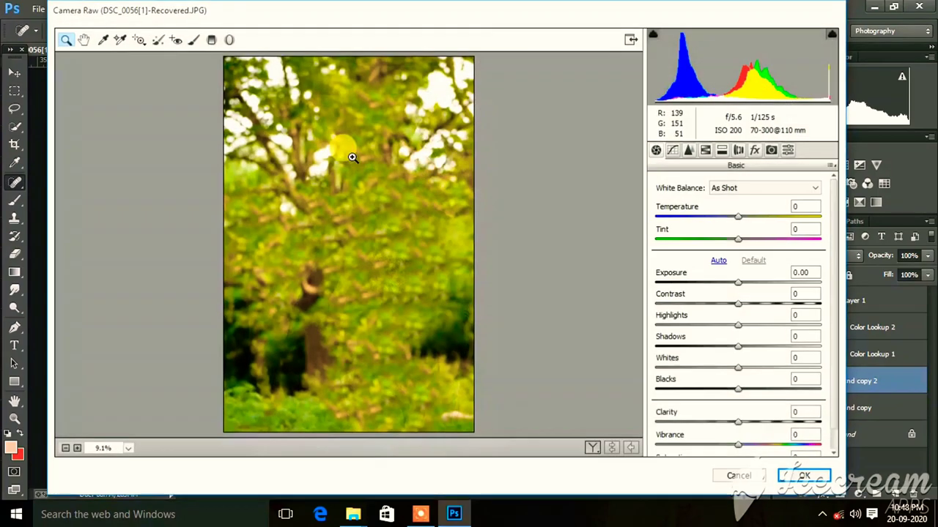
{"action": "left_click", "coordinate": [342, 154]}
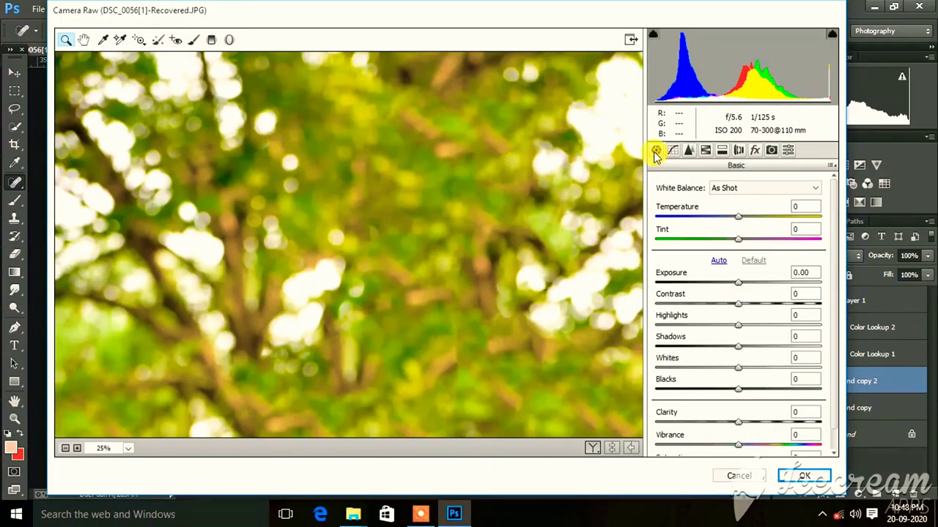
{"action": "mouse_move", "coordinate": [738, 283]}
{"action": "left_mouse_down"}
{"action": "mouse_move", "coordinate": [720, 284]}
{"action": "mouse_move", "coordinate": [703, 306]}
{"action": "mouse_move", "coordinate": [762, 306]}
{"action": "left_mouse_up"}
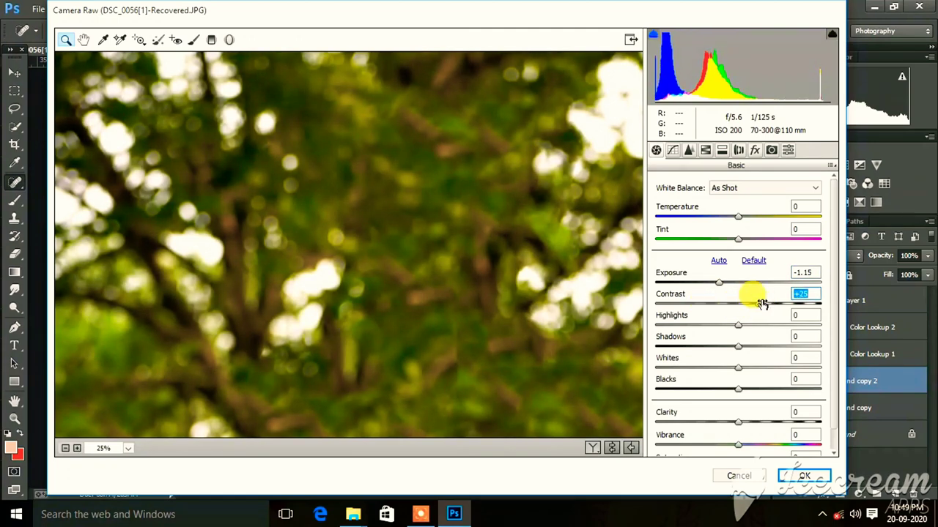
{"action": "key", "text": "ctrl+0"}
{"action": "key", "text": "ctrl+0"}
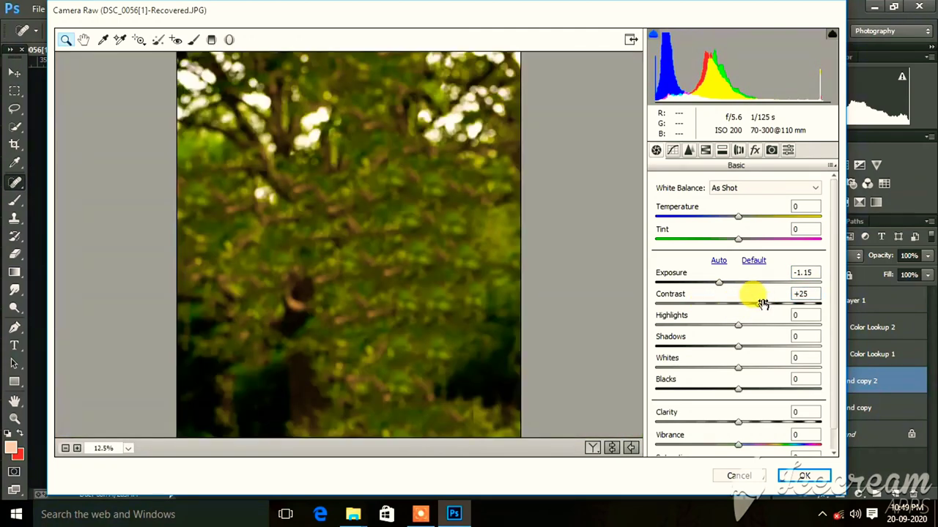
{"action": "left_click", "coordinate": [705, 150]}
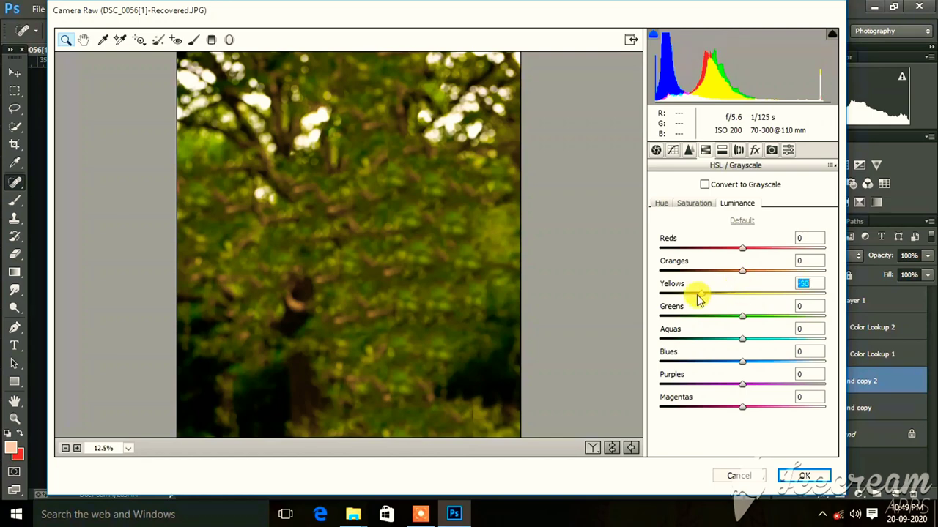
{"action": "mouse_move", "coordinate": [699, 299]}
{"action": "left_mouse_down"}
{"action": "mouse_move", "coordinate": [786, 293]}
{"action": "mouse_move", "coordinate": [753, 296]}
{"action": "mouse_move", "coordinate": [725, 282]}
{"action": "left_mouse_up"}
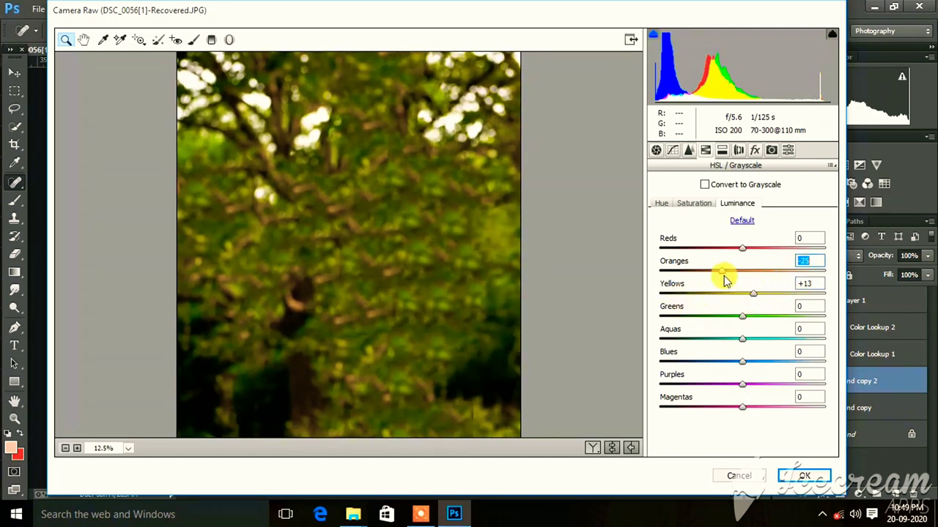
- Set calibration Red Primary hue -100 and saturation +37, compare, and apply
{"action": "left_click", "coordinate": [754, 150]}
{"action": "left_click", "coordinate": [788, 150]}
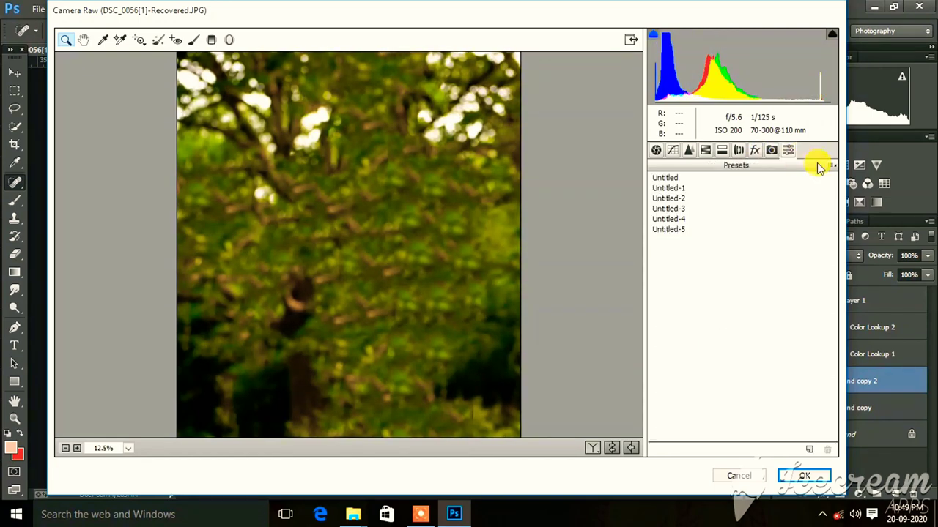
{"action": "left_click", "coordinate": [831, 165]}
{"action": "left_click", "coordinate": [787, 151]}
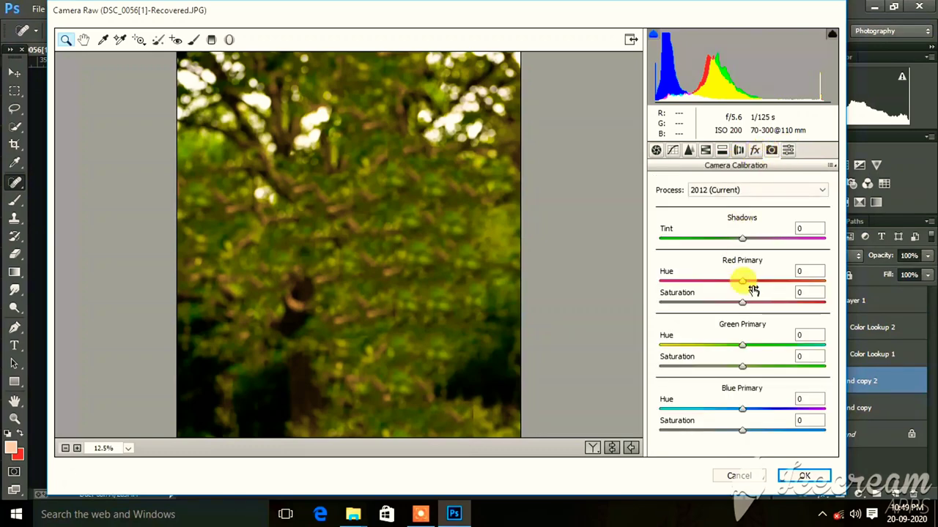
{"action": "left_click_drag", "start_coordinate": [753, 291], "coordinate": [656, 286]}
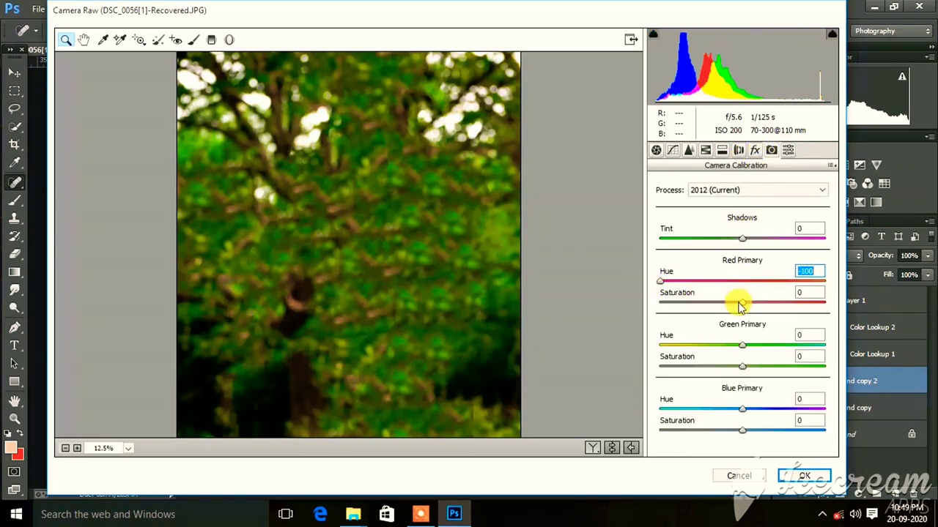
{"action": "left_click_drag", "start_coordinate": [741, 302], "coordinate": [772, 303]}
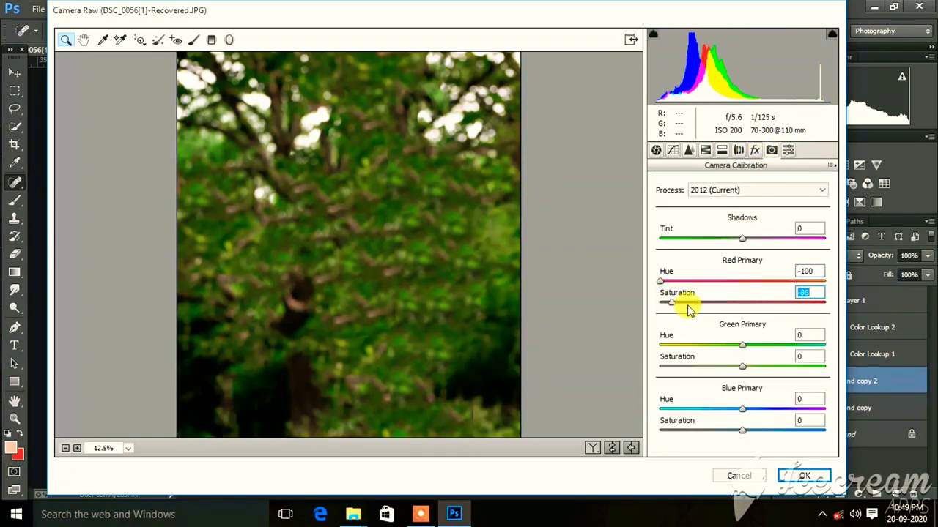
{"action": "left_click", "coordinate": [594, 448]}
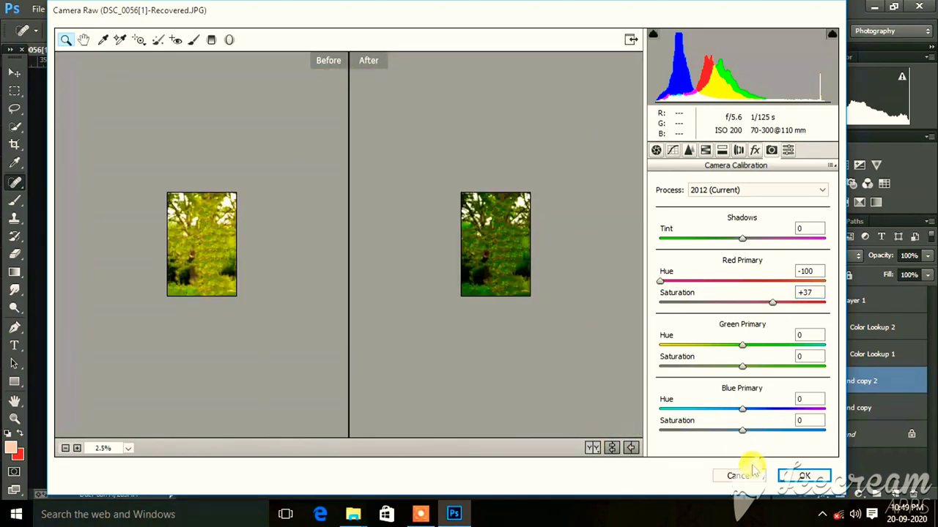
{"action": "left_click", "coordinate": [782, 475]}
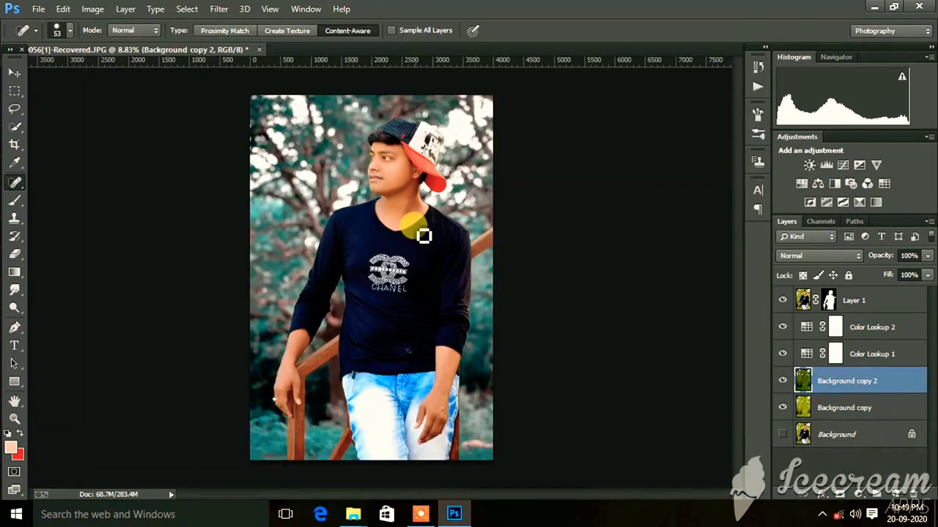
- Review the teal backdrop and select Layer 1, the cut-out subject
{"action": "scroll", "coordinate": [373, 193], "scroll_direction": "up", "scroll_amount": 2}
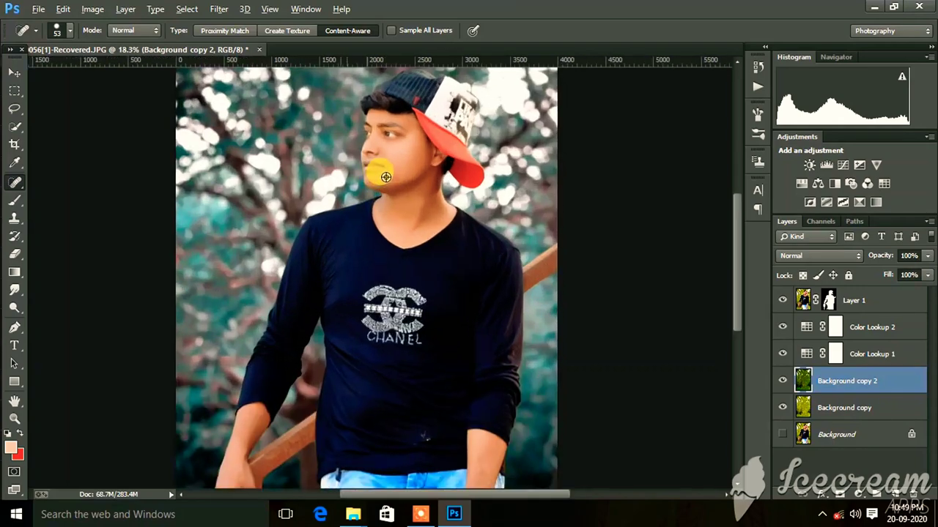
{"action": "scroll", "coordinate": [377, 178], "scroll_direction": "up", "scroll_amount": 2}
{"action": "scroll", "coordinate": [378, 208], "scroll_direction": "down", "scroll_amount": 1}
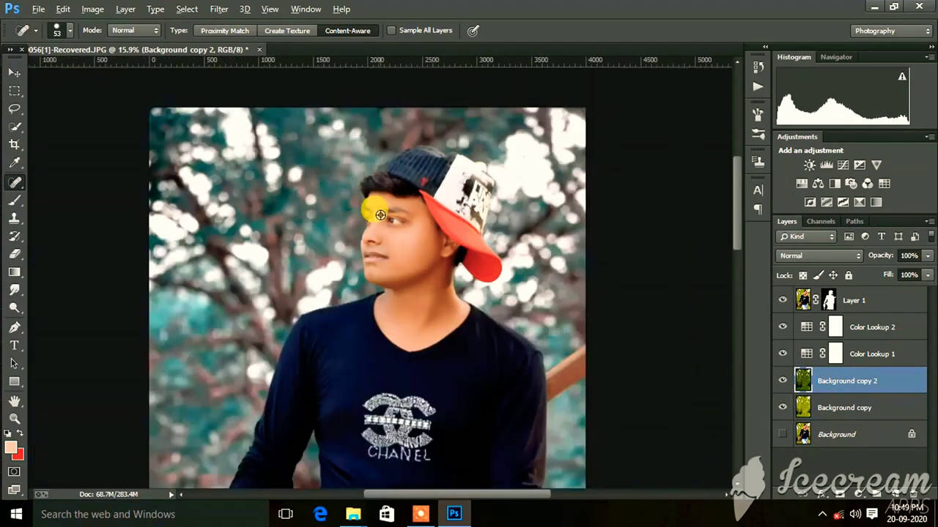
{"action": "scroll", "coordinate": [380, 211], "scroll_direction": "down", "scroll_amount": 2}
{"action": "scroll", "coordinate": [381, 213], "scroll_direction": "down", "scroll_amount": 1}
{"action": "scroll", "coordinate": [366, 164], "scroll_direction": "up", "scroll_amount": 2}
{"action": "scroll", "coordinate": [376, 220], "scroll_direction": "up", "scroll_amount": 2}
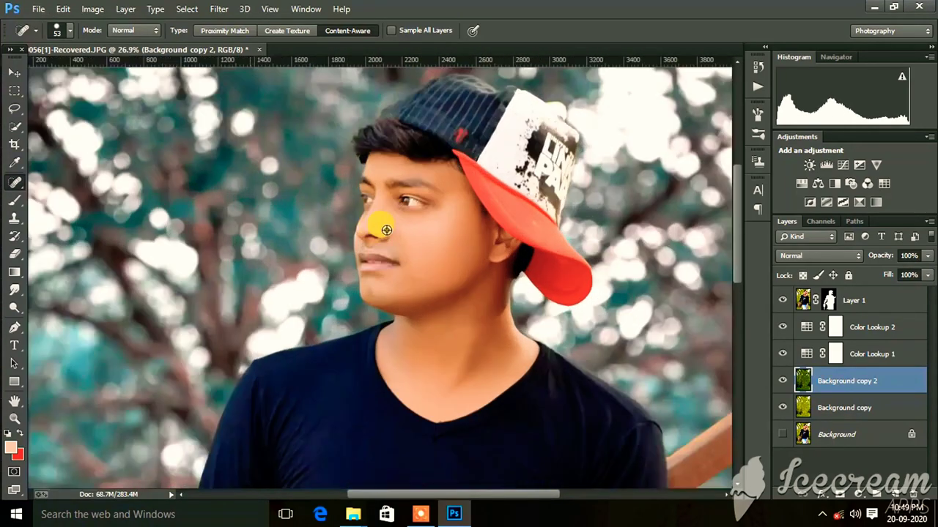
{"action": "scroll", "coordinate": [419, 233], "scroll_direction": "up", "scroll_amount": 2}
{"action": "scroll", "coordinate": [415, 234], "scroll_direction": "up", "scroll_amount": 1}
{"action": "scroll", "coordinate": [412, 237], "scroll_direction": "down", "scroll_amount": 3}
{"action": "scroll", "coordinate": [412, 240], "scroll_direction": "down", "scroll_amount": 2}
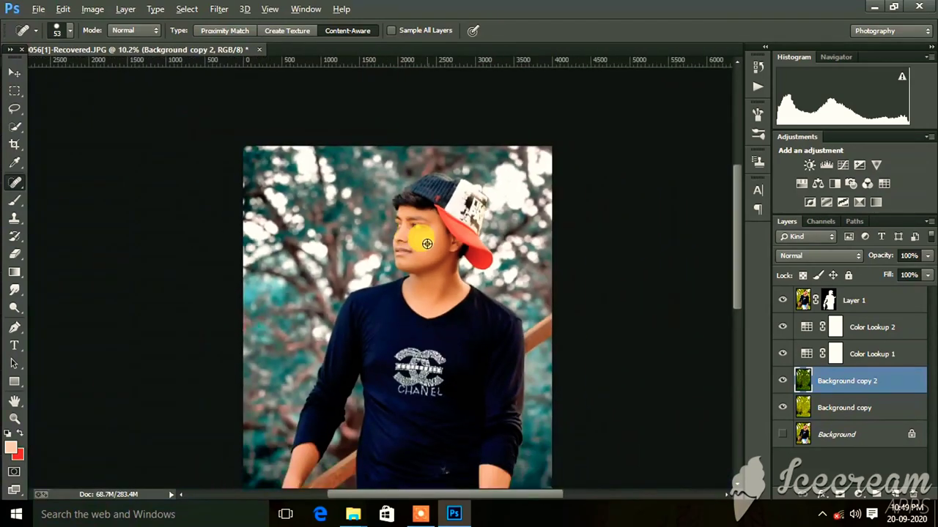
{"action": "scroll", "coordinate": [412, 241], "scroll_direction": "down", "scroll_amount": 1}
{"action": "left_click", "coordinate": [803, 302]}
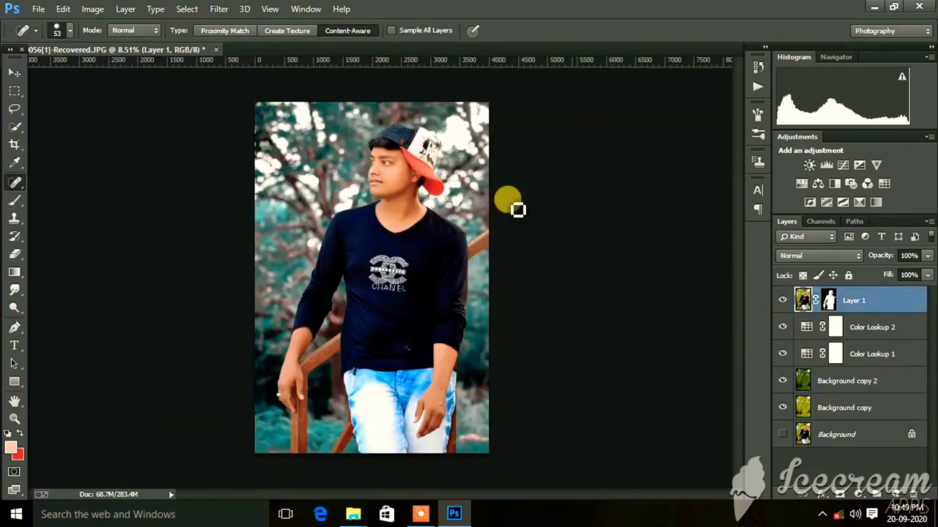
{"action": "left_click", "coordinate": [92, 9]}
- Lift Layer 1 with a gentle Curves point, input 67 to output 74, checking with Preview
{"action": "left_click", "coordinate": [244, 70]}
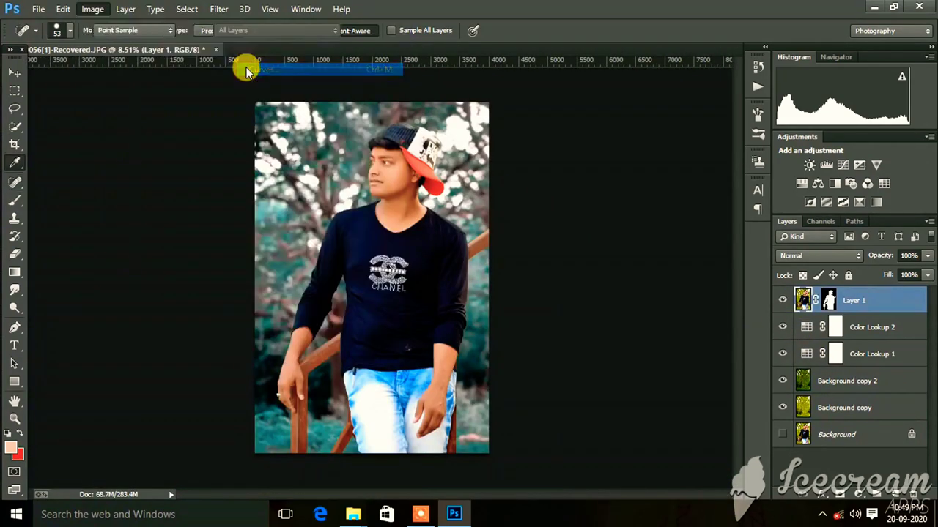
{"action": "scroll", "coordinate": [399, 176], "scroll_direction": "up", "scroll_amount": 2}
{"action": "scroll", "coordinate": [374, 161], "scroll_direction": "up", "scroll_amount": 2}
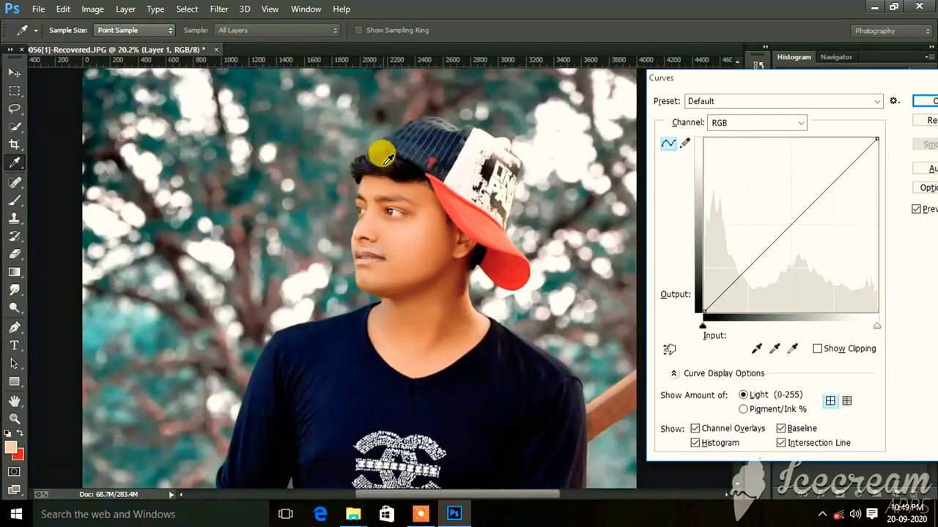
{"action": "scroll", "coordinate": [374, 206], "scroll_direction": "up", "scroll_amount": 1}
{"action": "scroll", "coordinate": [375, 242], "scroll_direction": "up", "scroll_amount": 1}
{"action": "scroll", "coordinate": [383, 248], "scroll_direction": "up", "scroll_amount": 2}
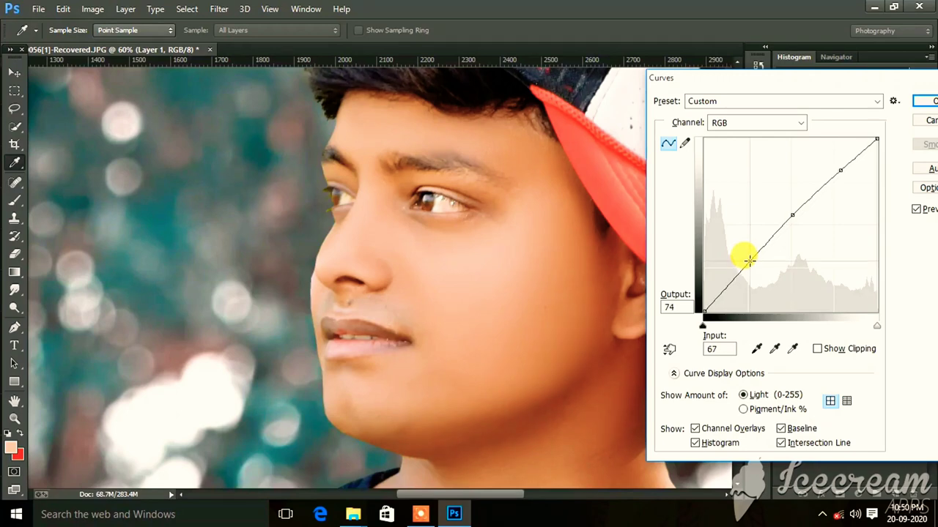
{"action": "key", "text": "ctrl+minus"}
{"action": "key", "text": "ctrl+minus"}
{"action": "key", "text": "ctrl+minus"}
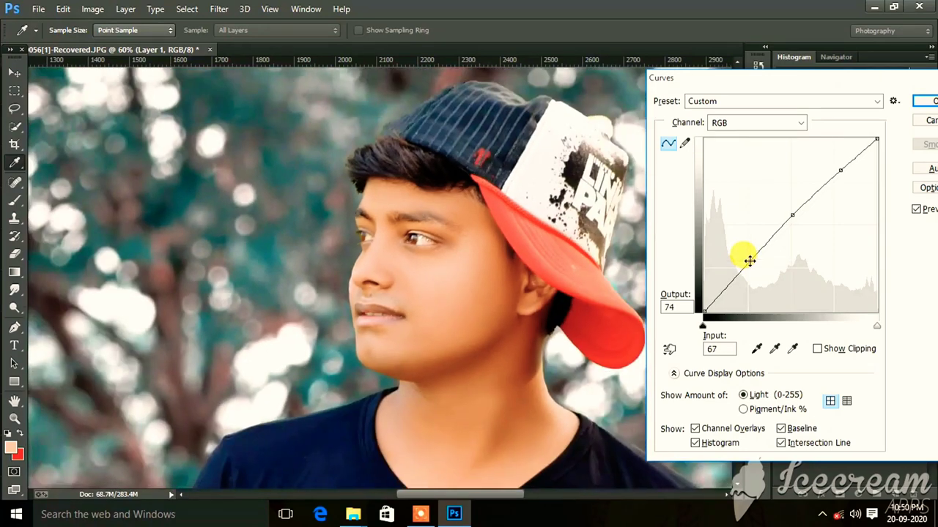
{"action": "key", "text": "ctrl+minus"}
{"action": "key", "text": "ctrl+minus"}
{"action": "key", "text": "ctrl+minus"}
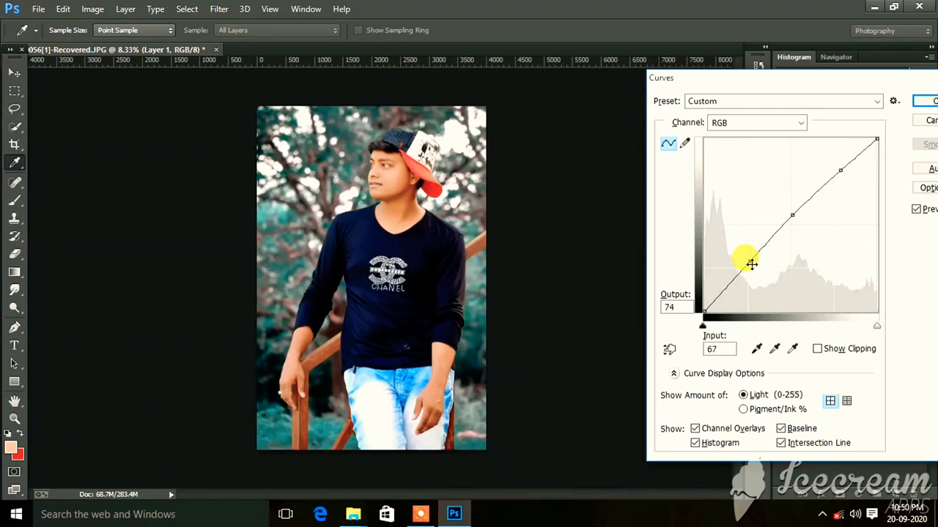
{"action": "left_click", "coordinate": [926, 212]}
{"action": "left_click", "coordinate": [926, 212]}
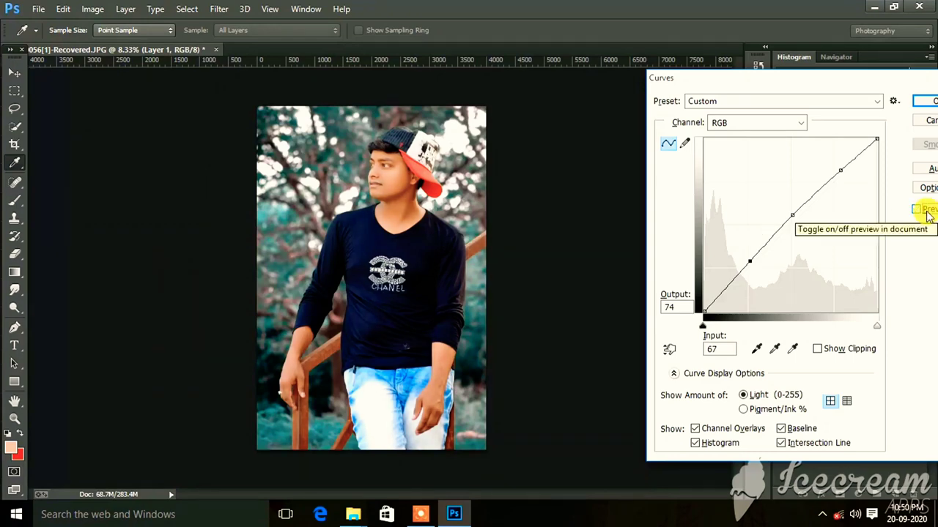
{"action": "left_click", "coordinate": [926, 211]}
{"action": "left_click", "coordinate": [926, 103]}
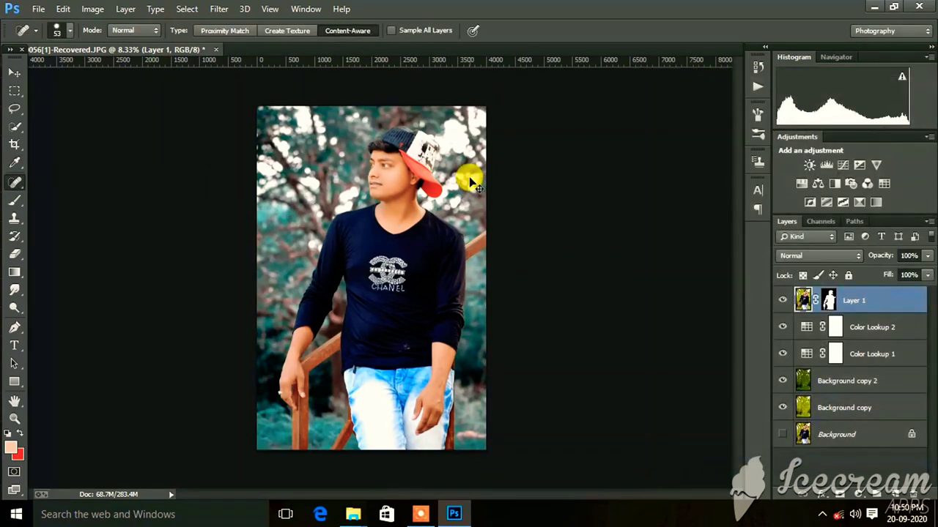
{"action": "scroll", "coordinate": [418, 178], "scroll_direction": "down", "scroll_amount": 1}
{"action": "scroll", "coordinate": [376, 199], "scroll_direction": "down", "scroll_amount": 1}
{"action": "scroll", "coordinate": [392, 207], "scroll_direction": "up", "scroll_amount": 3}
{"action": "scroll", "coordinate": [392, 207], "scroll_direction": "down", "scroll_amount": 1}
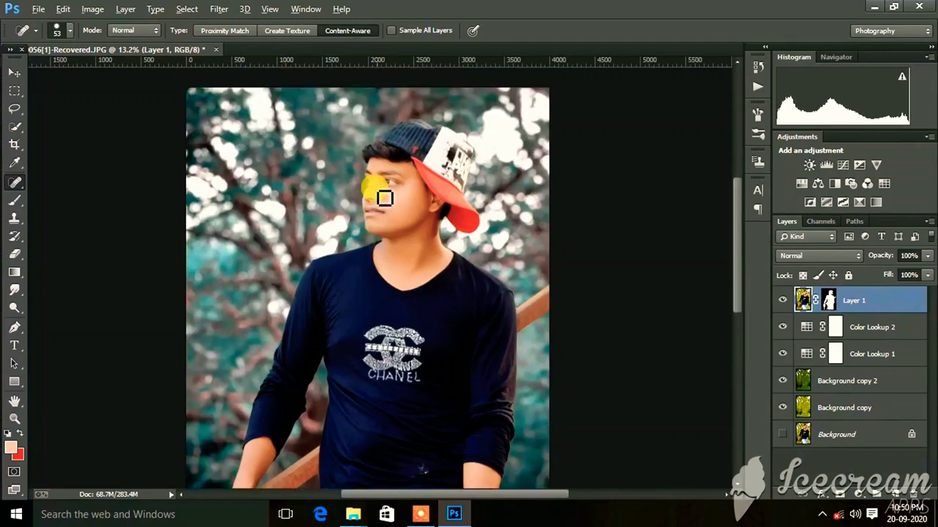
{"action": "scroll", "coordinate": [372, 190], "scroll_direction": "up", "scroll_amount": 1}
{"action": "scroll", "coordinate": [376, 189], "scroll_direction": "up", "scroll_amount": 2}
{"action": "scroll", "coordinate": [377, 178], "scroll_direction": "down", "scroll_amount": 3}
- Place Linked the white glow kings production (22) from the LIGHT EFFECT colour effects folder
{"action": "scroll", "coordinate": [381, 190], "scroll_direction": "down", "scroll_amount": 2}
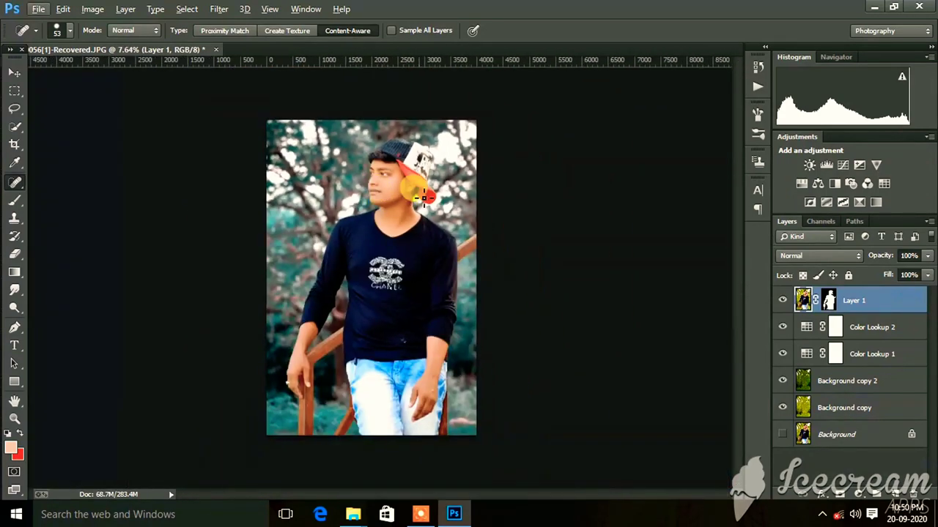
{"action": "left_click", "coordinate": [39, 9]}
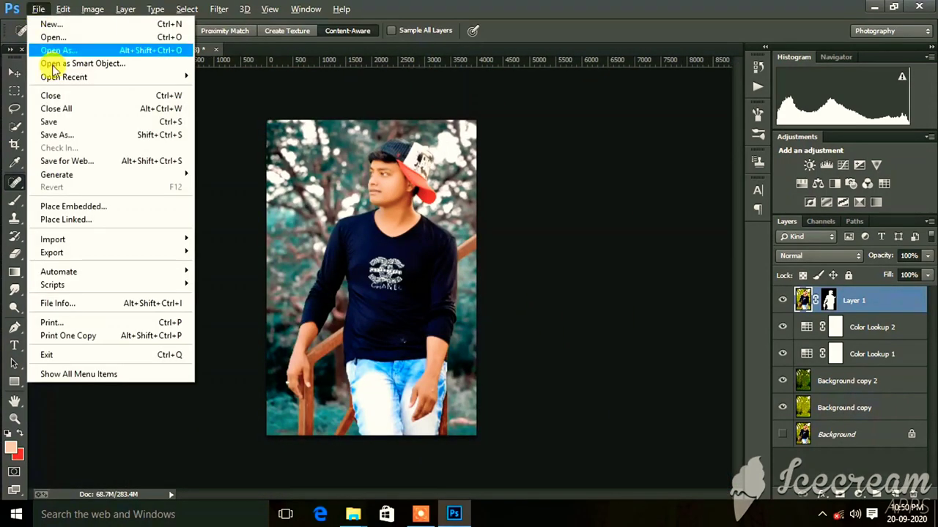
{"action": "left_click", "coordinate": [78, 217]}
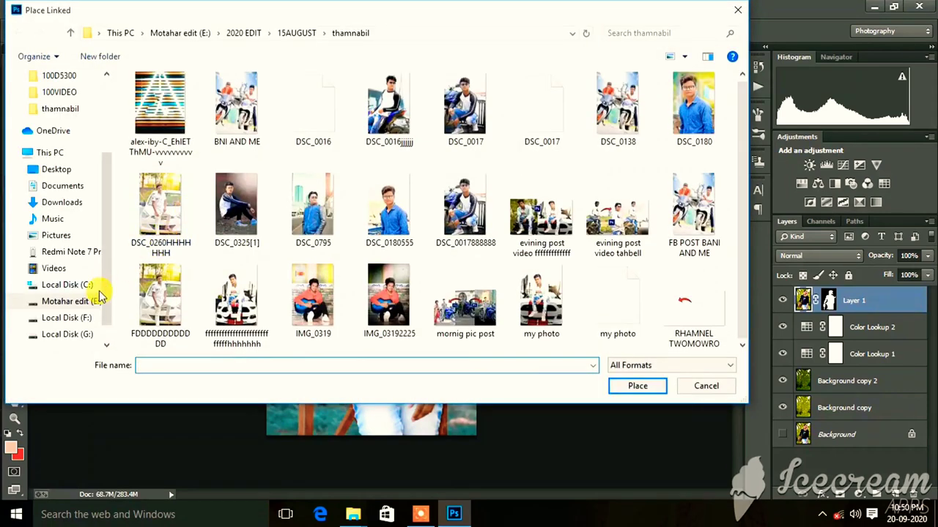
{"action": "left_click", "coordinate": [64, 301]}
{"action": "double_click", "coordinate": [488, 128]}
{"action": "double_click", "coordinate": [314, 118]}
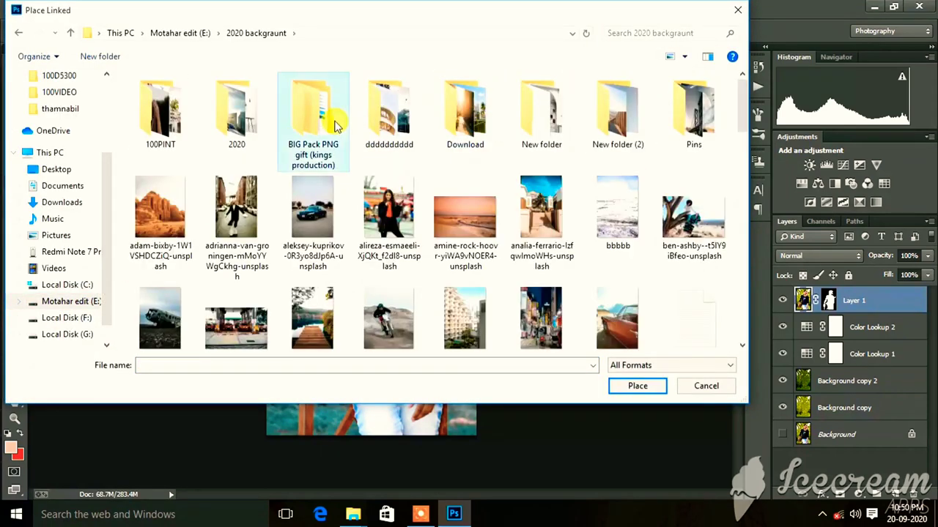
{"action": "double_click", "coordinate": [205, 124]}
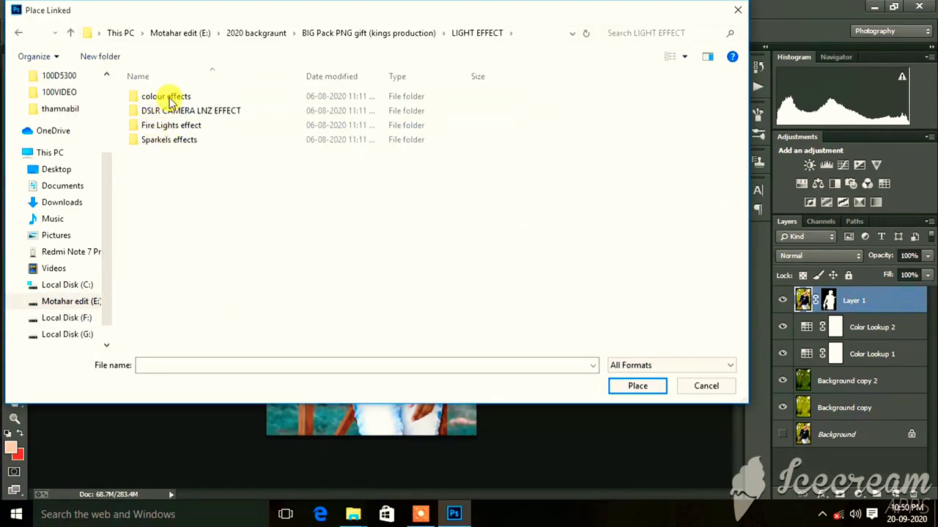
{"action": "double_click", "coordinate": [170, 101]}
{"action": "scroll", "coordinate": [464, 212], "scroll_direction": "down", "scroll_amount": 3}
{"action": "left_click", "coordinate": [466, 219]}
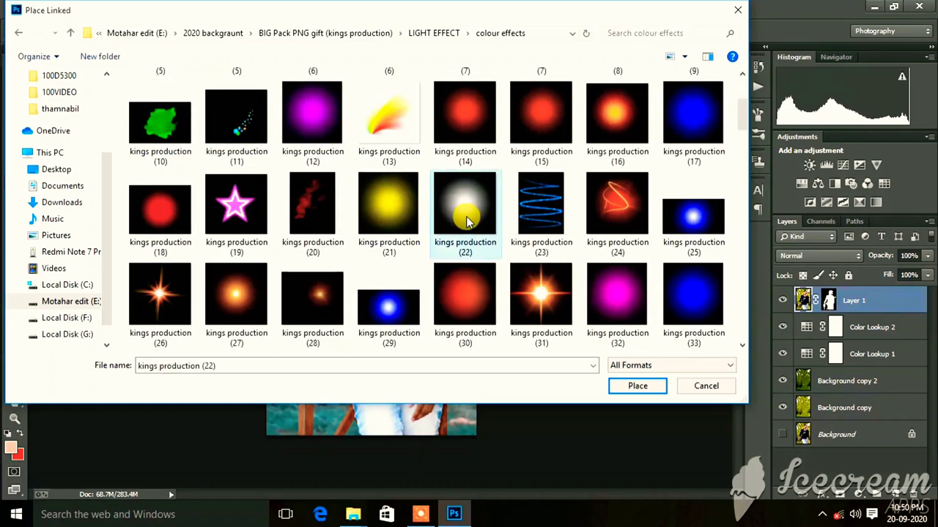
{"action": "double_click", "coordinate": [466, 220]}
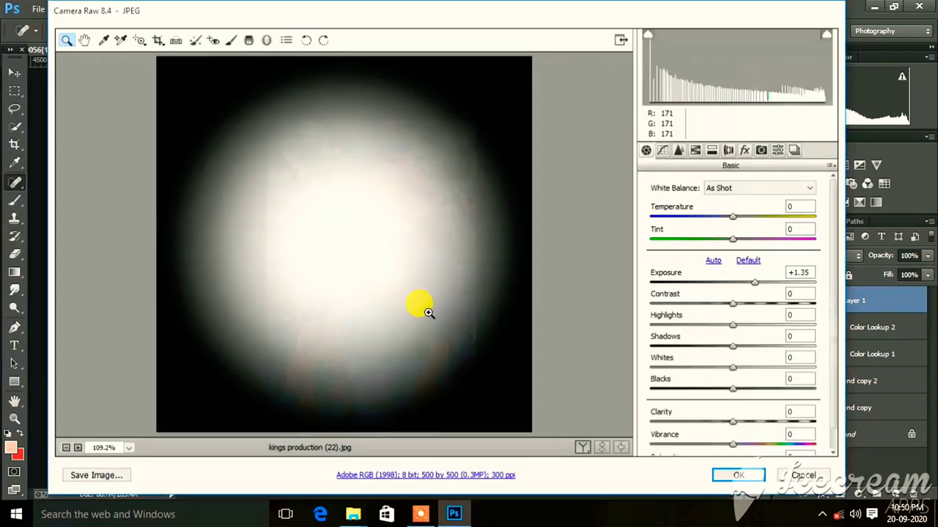
- Enlarge the glow to about 717% by 650%, set Screen mode, and move it top right
{"action": "left_click", "coordinate": [787, 476]}
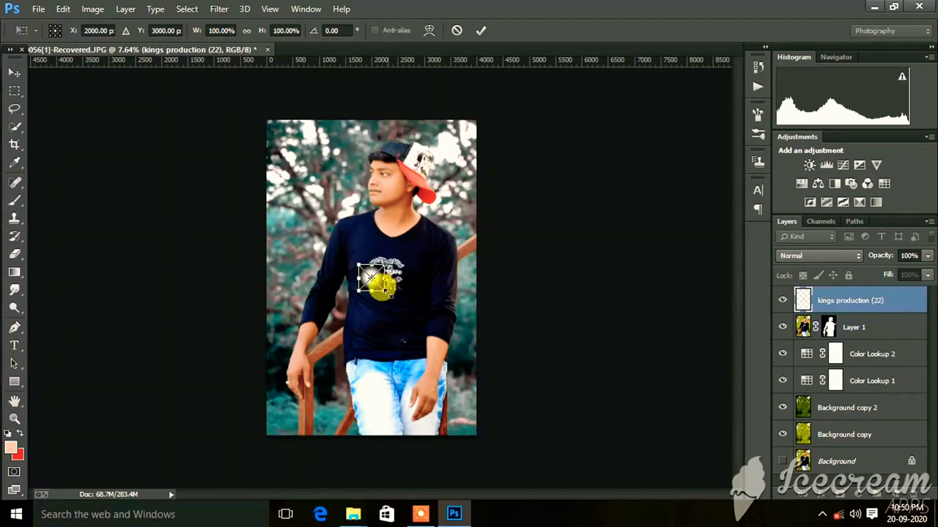
{"action": "mouse_move", "coordinate": [383, 290]}
{"action": "left_mouse_down"}
{"action": "mouse_move", "coordinate": [561, 433]}
{"action": "mouse_move", "coordinate": [545, 434]}
{"action": "left_mouse_up"}
{"action": "left_click", "coordinate": [802, 260]}
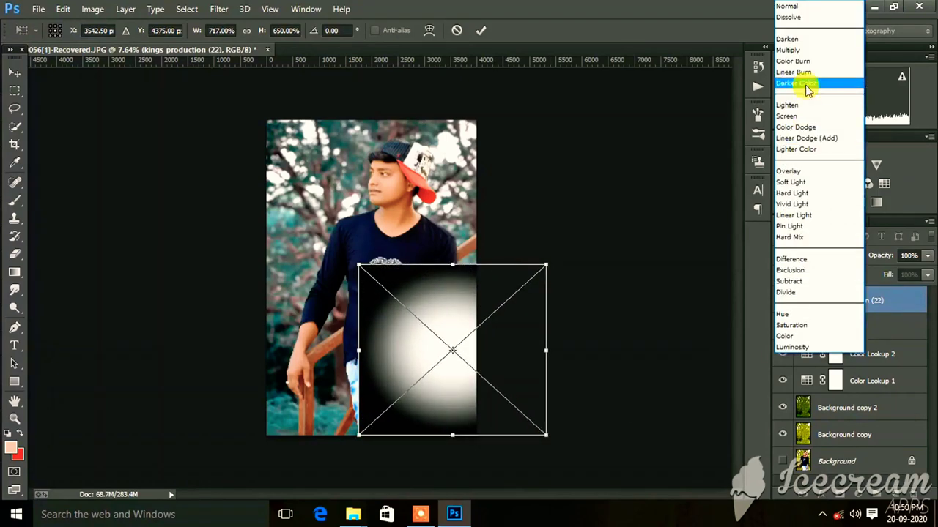
{"action": "left_click", "coordinate": [785, 110]}
{"action": "mouse_move", "coordinate": [523, 308]}
{"action": "left_mouse_down"}
{"action": "mouse_move", "coordinate": [562, 147]}
{"action": "mouse_move", "coordinate": [552, 156]}
{"action": "left_mouse_up"}
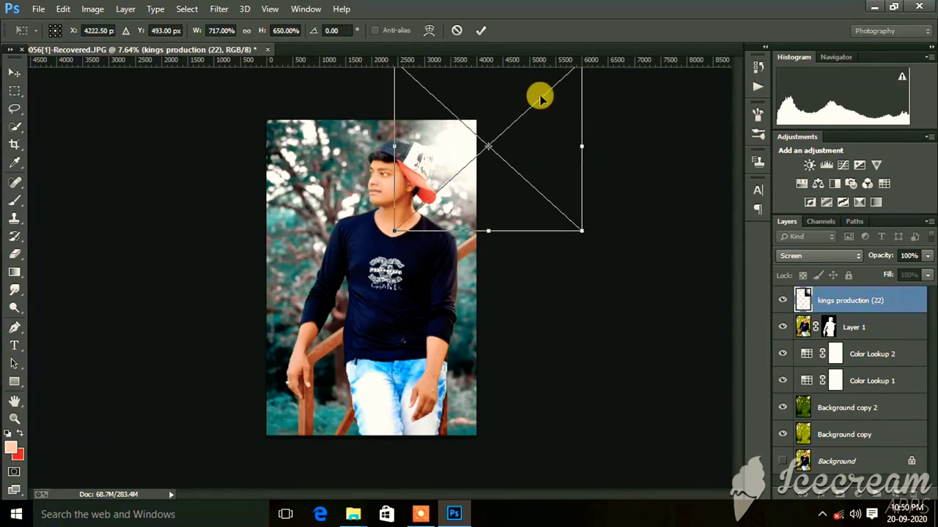
{"action": "left_click", "coordinate": [484, 30]}
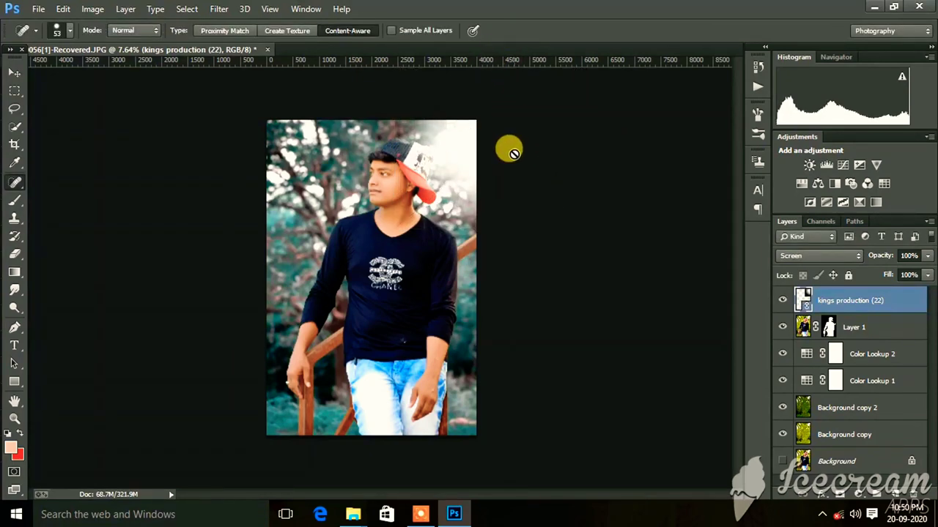
- Toggle the glow layer to compare, then lower its fill to 89%
{"action": "scroll", "coordinate": [454, 161], "scroll_direction": "up", "scroll_amount": 1}
{"action": "scroll", "coordinate": [395, 197], "scroll_direction": "up", "scroll_amount": 4}
{"action": "scroll", "coordinate": [366, 220], "scroll_direction": "up", "scroll_amount": 3}
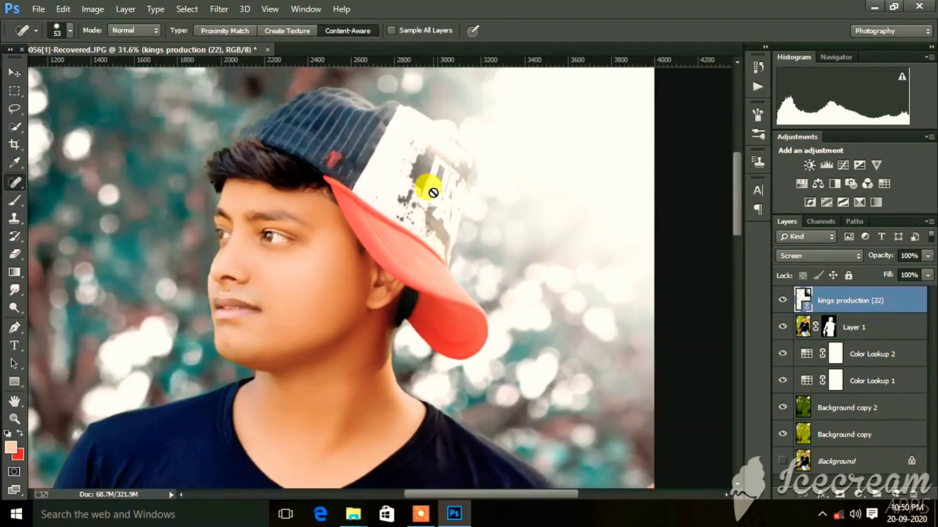
{"action": "scroll", "coordinate": [352, 229], "scroll_direction": "up", "scroll_amount": 1}
{"action": "scroll", "coordinate": [391, 209], "scroll_direction": "up", "scroll_amount": 2}
{"action": "scroll", "coordinate": [427, 210], "scroll_direction": "up", "scroll_amount": 1}
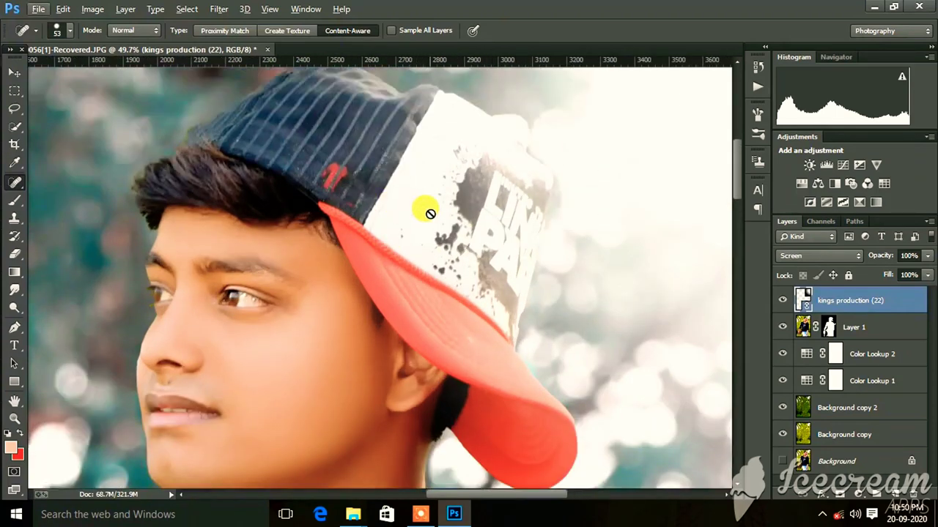
{"action": "scroll", "coordinate": [546, 269], "scroll_direction": "down", "scroll_amount": 3}
{"action": "left_click", "coordinate": [782, 300]}
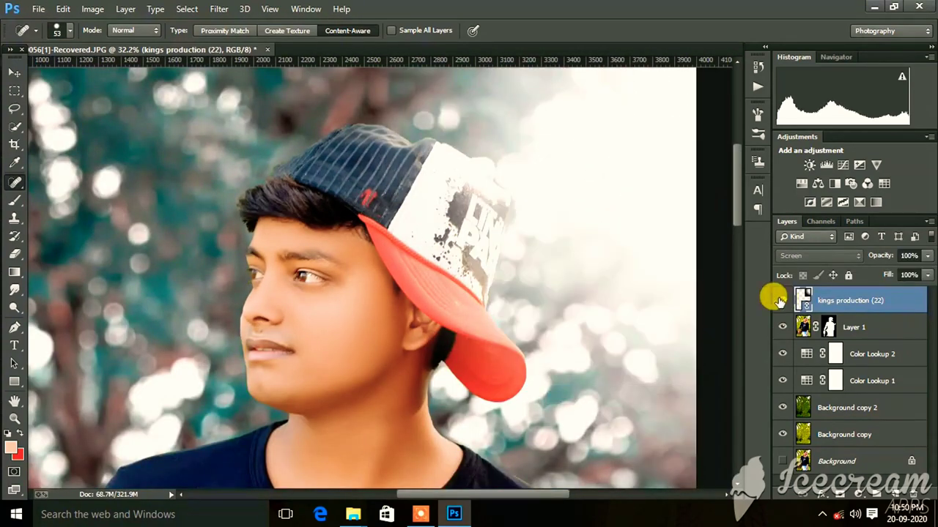
{"action": "scroll", "coordinate": [529, 256], "scroll_direction": "down", "scroll_amount": 3}
{"action": "scroll", "coordinate": [532, 262], "scroll_direction": "down", "scroll_amount": 2}
{"action": "scroll", "coordinate": [533, 262], "scroll_direction": "down", "scroll_amount": 1}
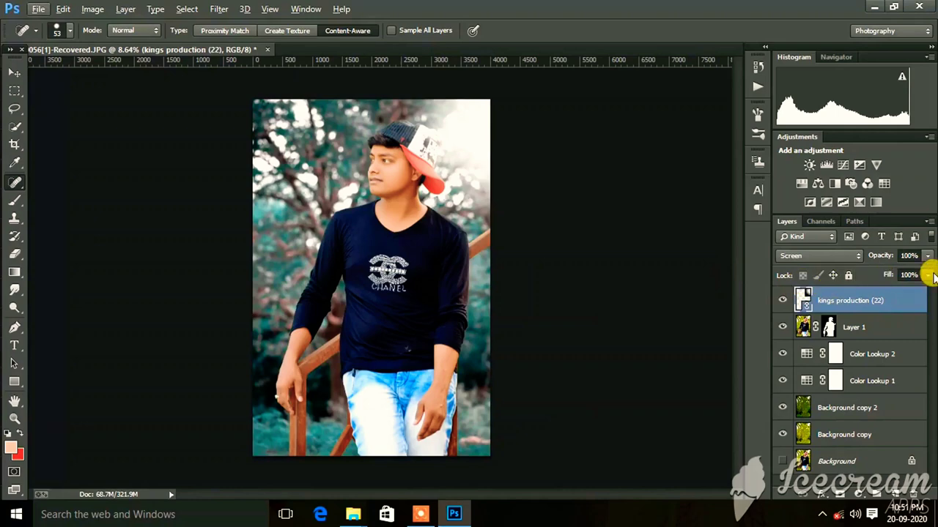
{"action": "left_click_drag", "start_coordinate": [928, 271], "coordinate": [923, 291]}
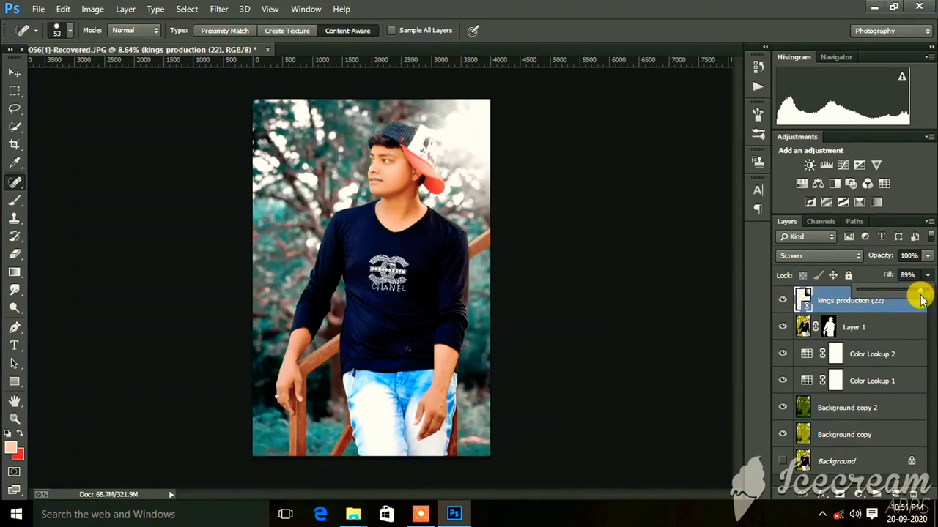
{"action": "scroll", "coordinate": [356, 180], "scroll_direction": "up", "scroll_amount": 1}
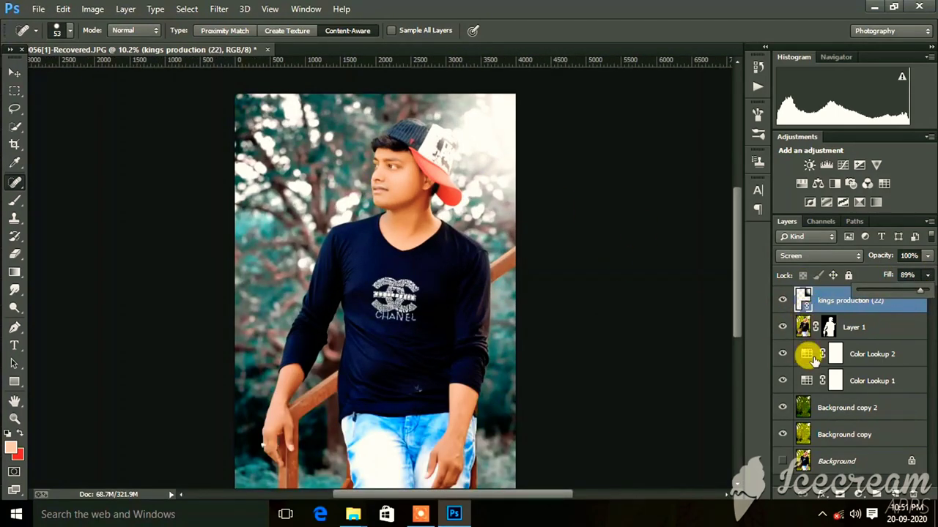
{"action": "left_click", "coordinate": [813, 416]}
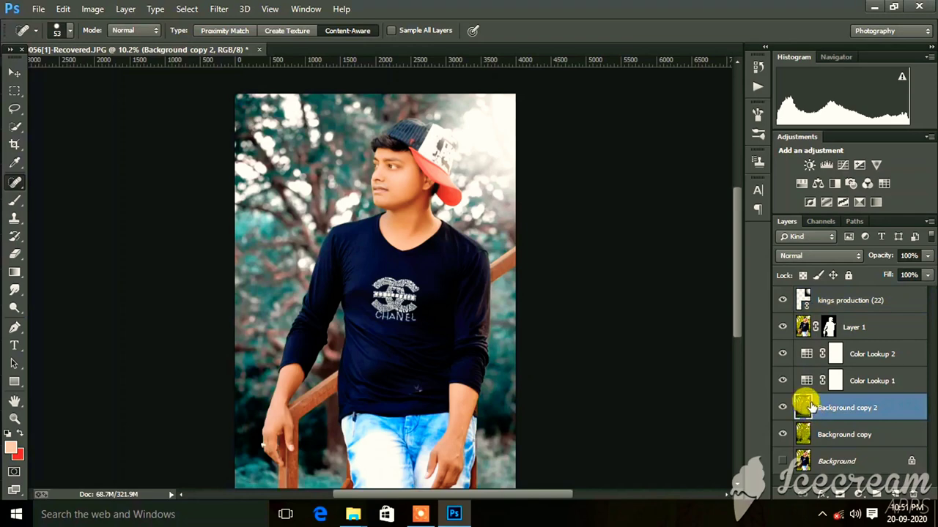
- Lower Background copy 2's exposure to -0.45 in the Camera Raw Filter, comparing before and after
{"action": "left_click", "coordinate": [219, 9]}
{"action": "left_click", "coordinate": [251, 91]}
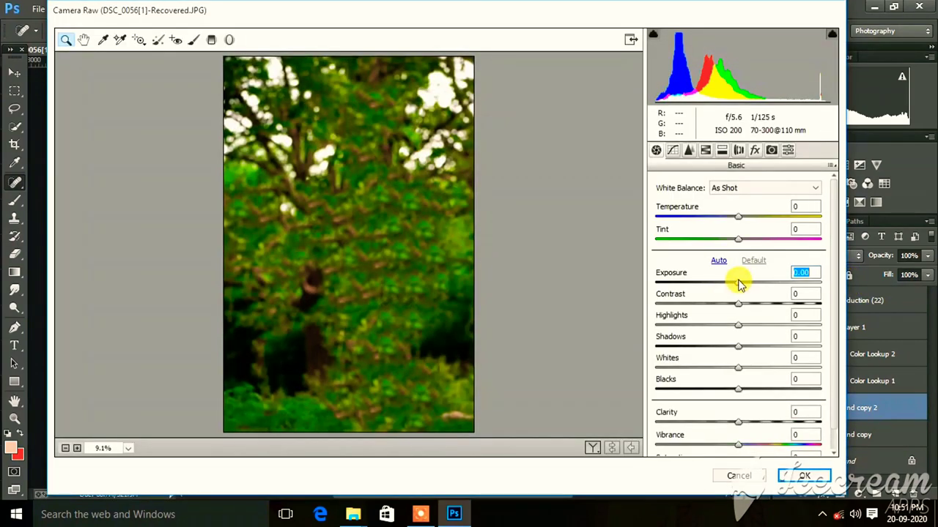
{"action": "left_click_drag", "start_coordinate": [739, 284], "coordinate": [722, 302]}
{"action": "left_click", "coordinate": [592, 448]}
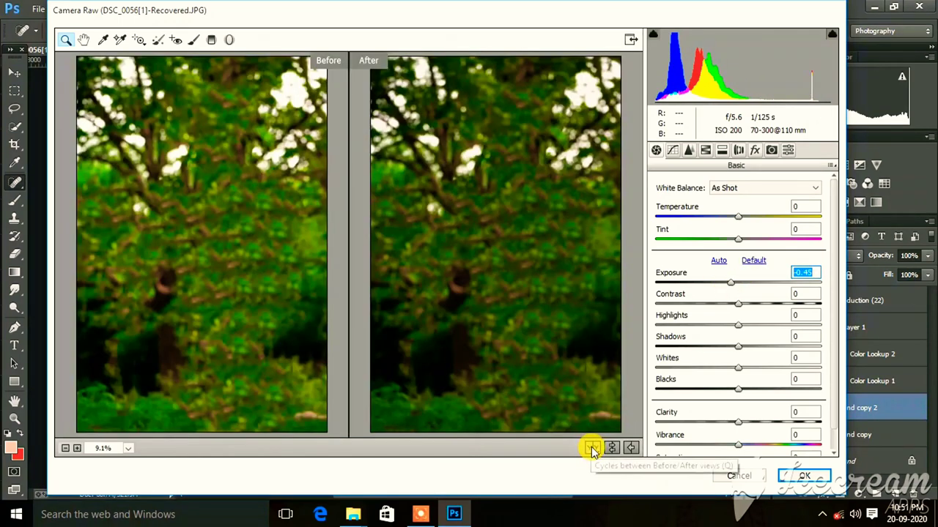
{"action": "key", "text": "Return"}
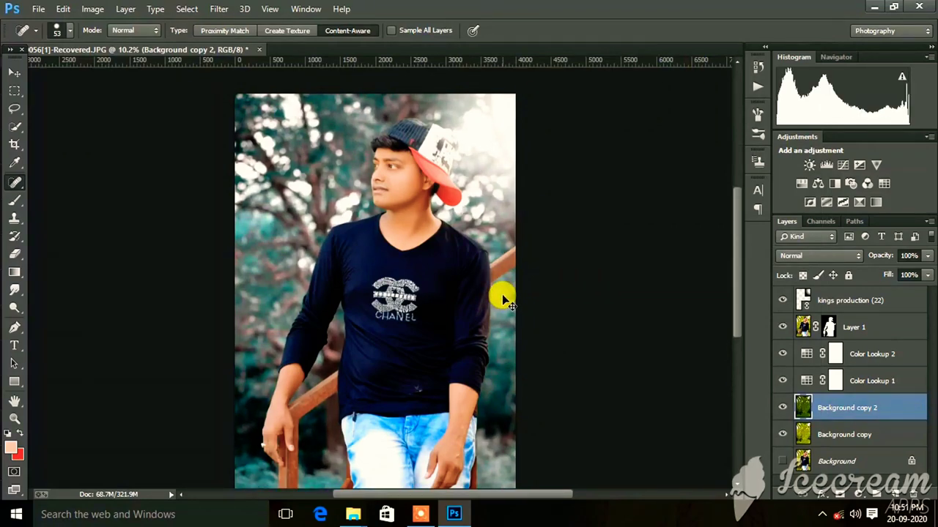
{"action": "scroll", "coordinate": [410, 205], "scroll_direction": "down", "scroll_amount": 2}
{"action": "scroll", "coordinate": [381, 179], "scroll_direction": "up", "scroll_amount": 4}
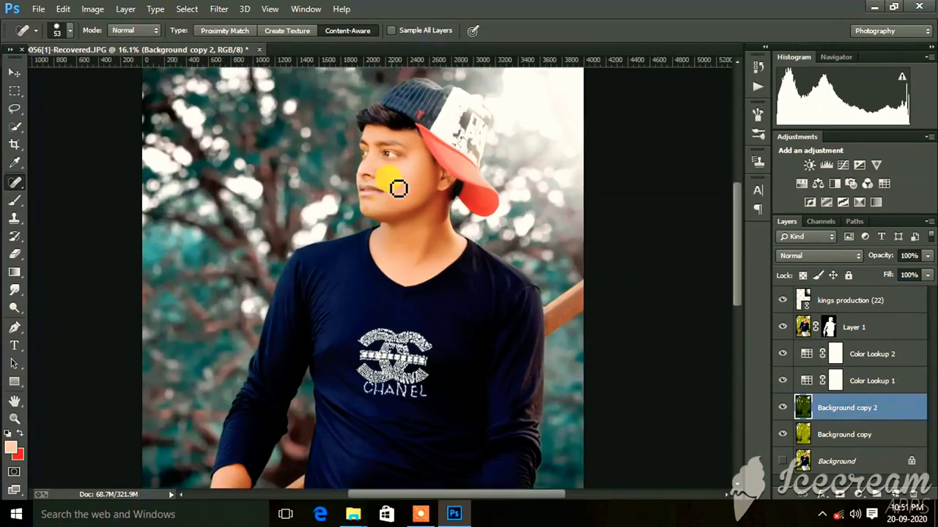
{"action": "scroll", "coordinate": [384, 176], "scroll_direction": "down", "scroll_amount": 1}
{"action": "scroll", "coordinate": [384, 140], "scroll_direction": "up", "scroll_amount": 4}
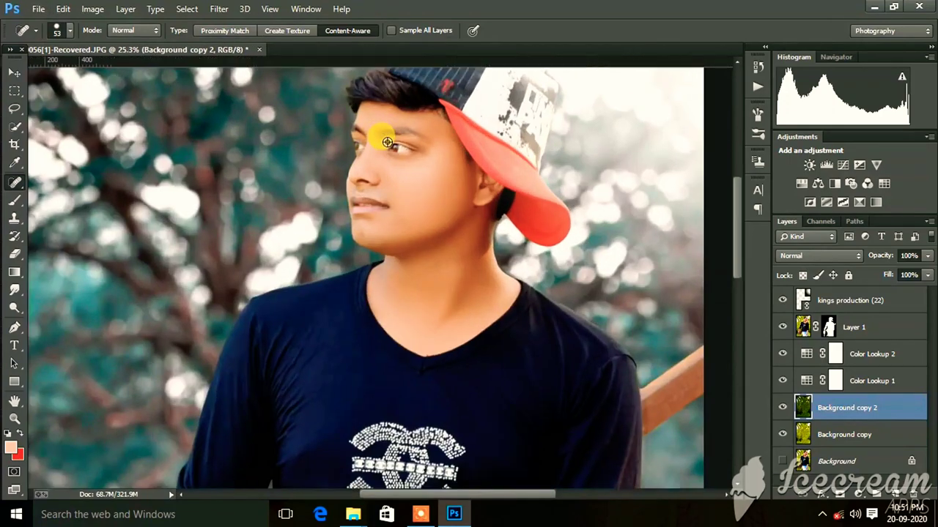
{"action": "scroll", "coordinate": [372, 142], "scroll_direction": "up", "scroll_amount": 2}
{"action": "scroll", "coordinate": [385, 157], "scroll_direction": "down", "scroll_amount": 1}
{"action": "scroll", "coordinate": [401, 159], "scroll_direction": "up", "scroll_amount": 1}
{"action": "scroll", "coordinate": [412, 168], "scroll_direction": "down", "scroll_amount": 3}
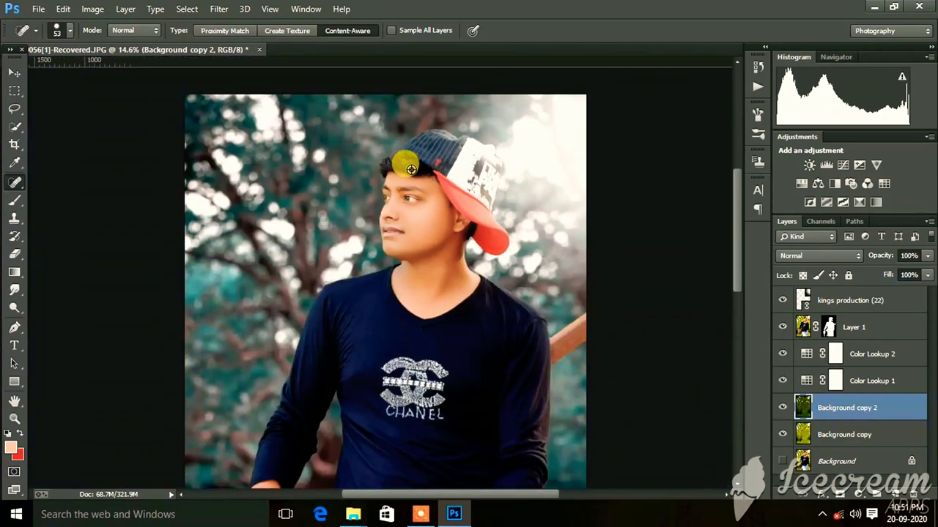
{"action": "scroll", "coordinate": [414, 171], "scroll_direction": "down", "scroll_amount": 1}
{"action": "scroll", "coordinate": [416, 174], "scroll_direction": "down", "scroll_amount": 1}
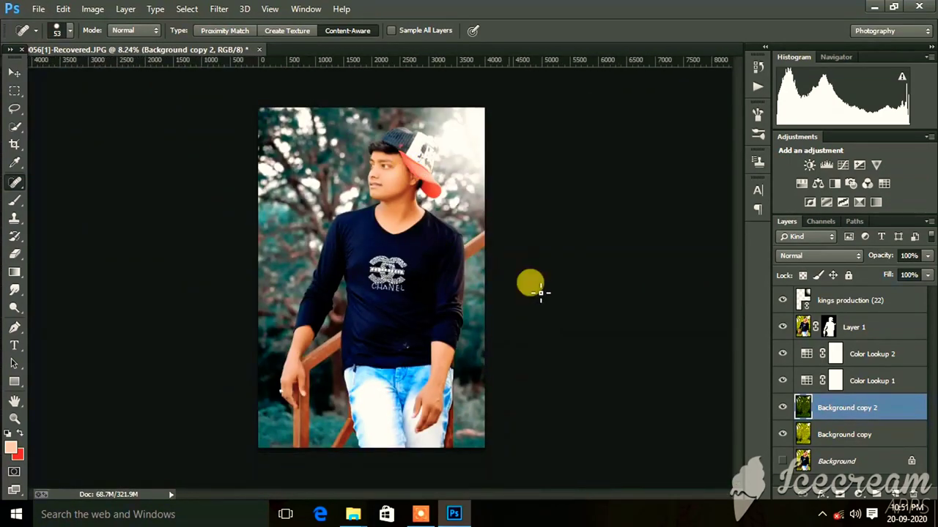
- Start a Save As with JPEG chosen as the file format
{"action": "left_click", "coordinate": [39, 8]}
{"action": "left_click", "coordinate": [58, 138]}
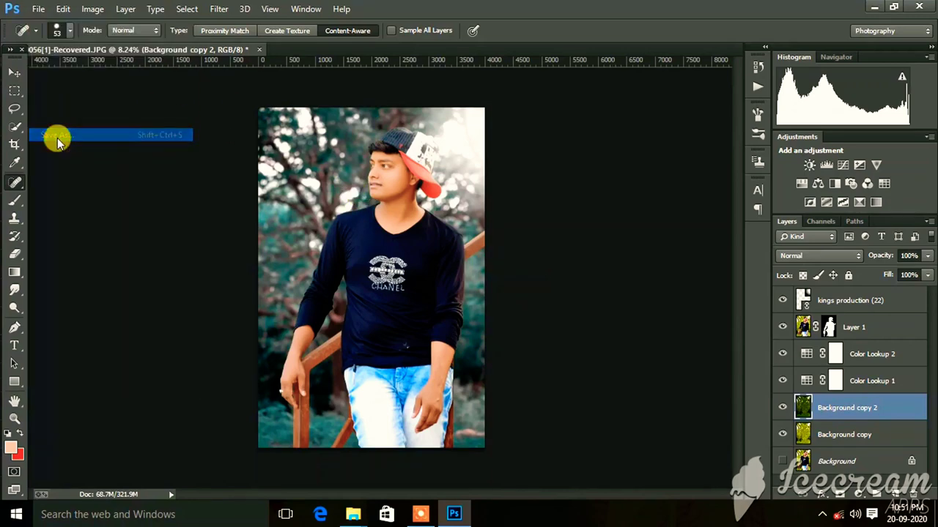
{"action": "left_click", "coordinate": [146, 356]}
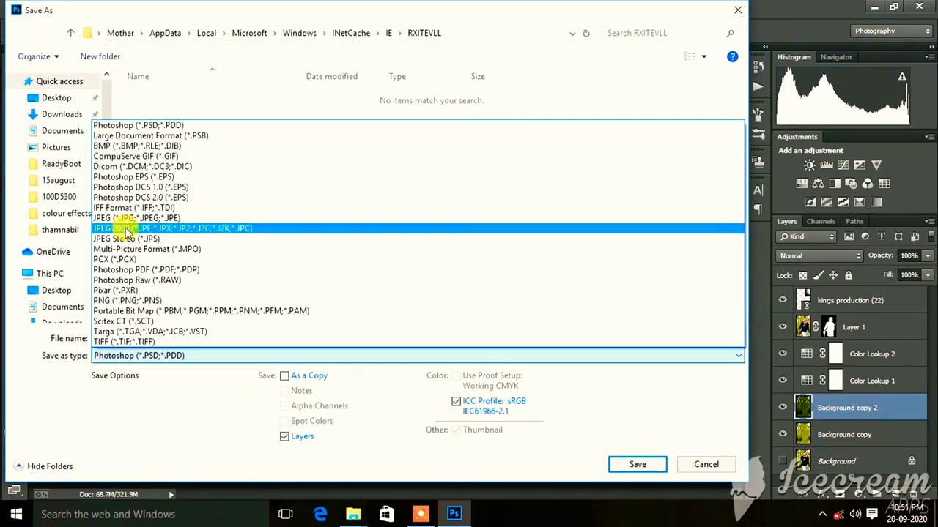
{"action": "left_click", "coordinate": [121, 217]}
{"action": "scroll", "coordinate": [73, 287], "scroll_direction": "down", "scroll_amount": 2}
- Save DSC_0056[1]-Recovered as JPEG under 2020 EDIT\15AUGUST at Quality 12 (Maximum)
{"action": "left_click", "coordinate": [64, 319]}
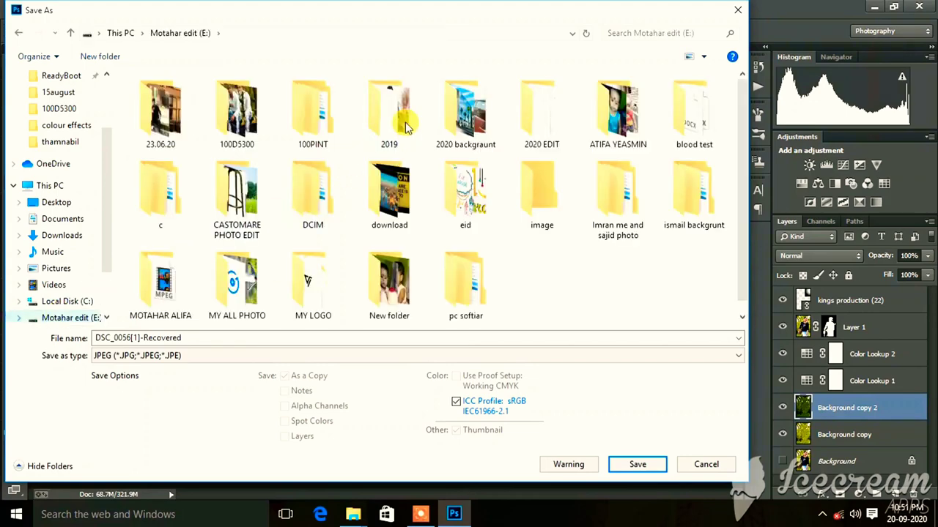
{"action": "left_click", "coordinate": [464, 103]}
{"action": "double_click", "coordinate": [540, 103]}
{"action": "double_click", "coordinate": [184, 99]}
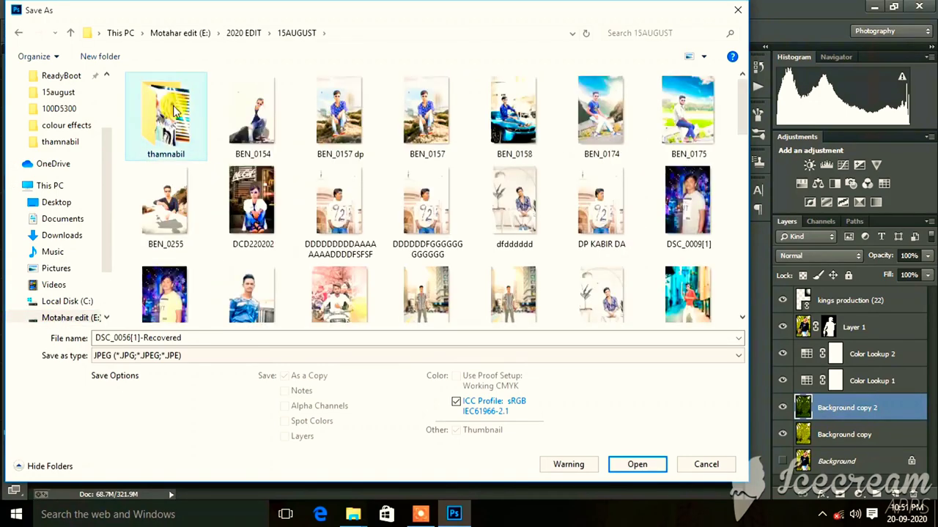
{"action": "left_click", "coordinate": [241, 356]}
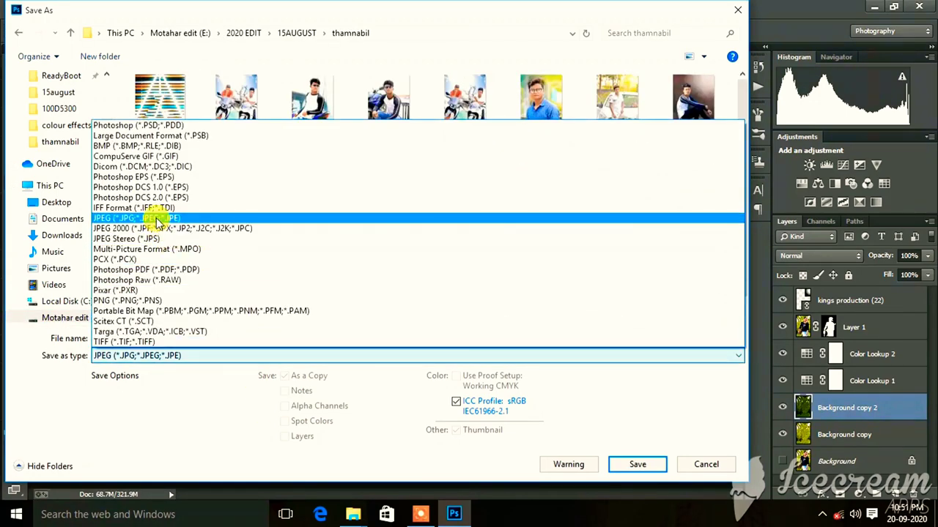
{"action": "left_click", "coordinate": [132, 218]}
{"action": "left_click", "coordinate": [637, 464]}
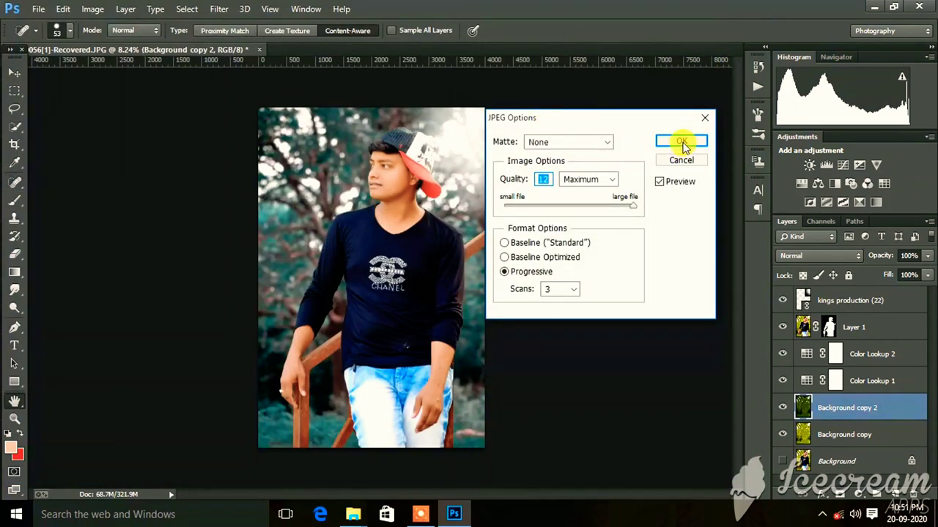
{"action": "left_click", "coordinate": [683, 144]}
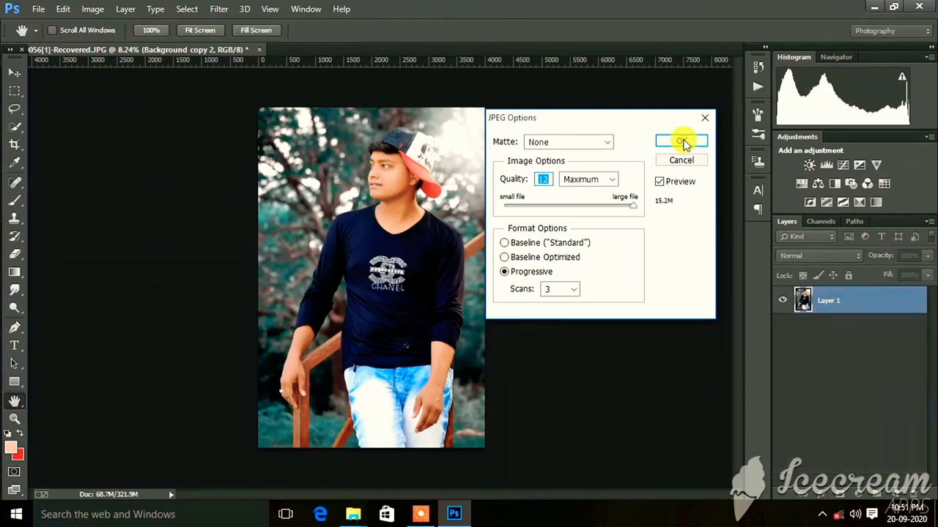